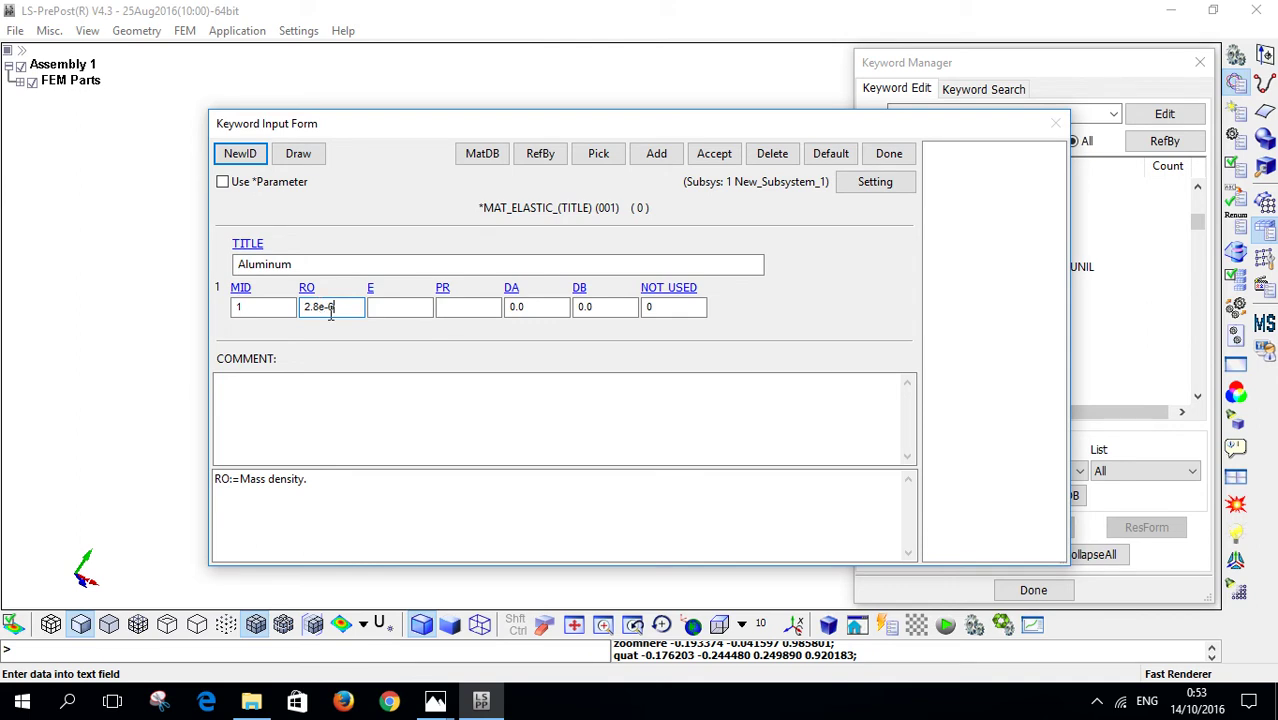
Step: Enter Young's modulus 73.1 for Aluminum, checking the hand solution and stress-strain curve images
left_click(378, 307)
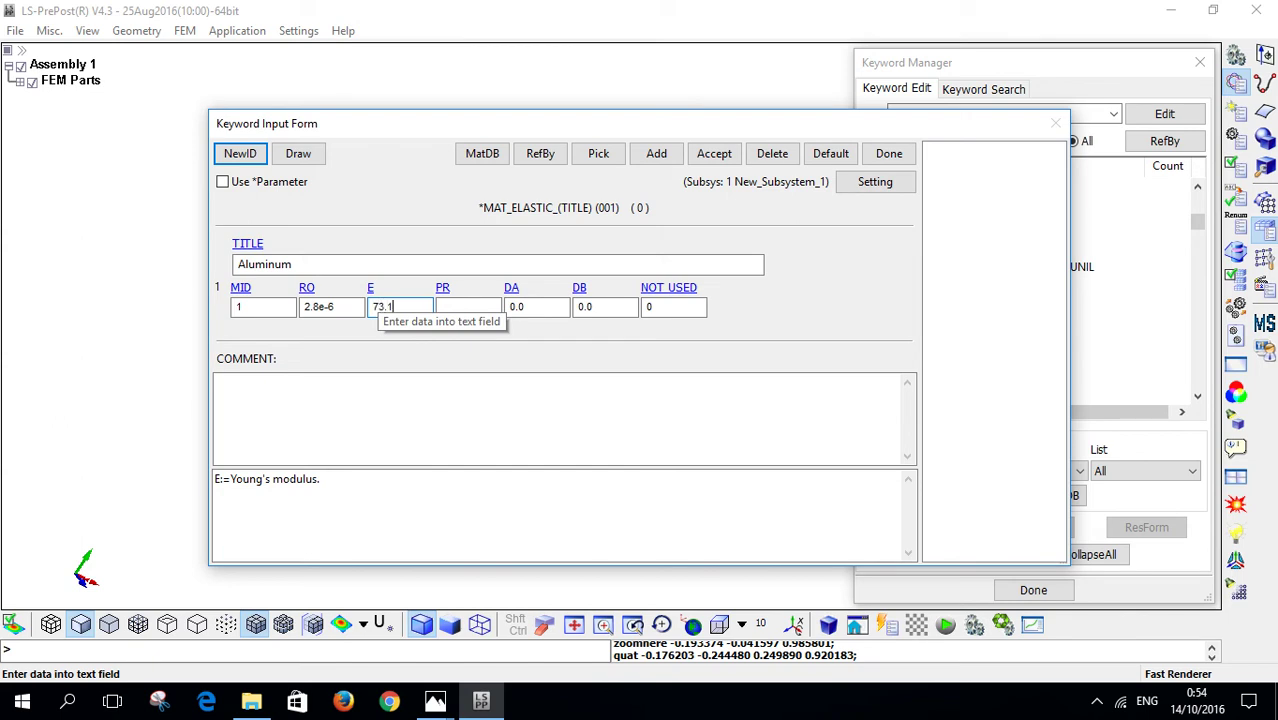
left_click(434, 700)
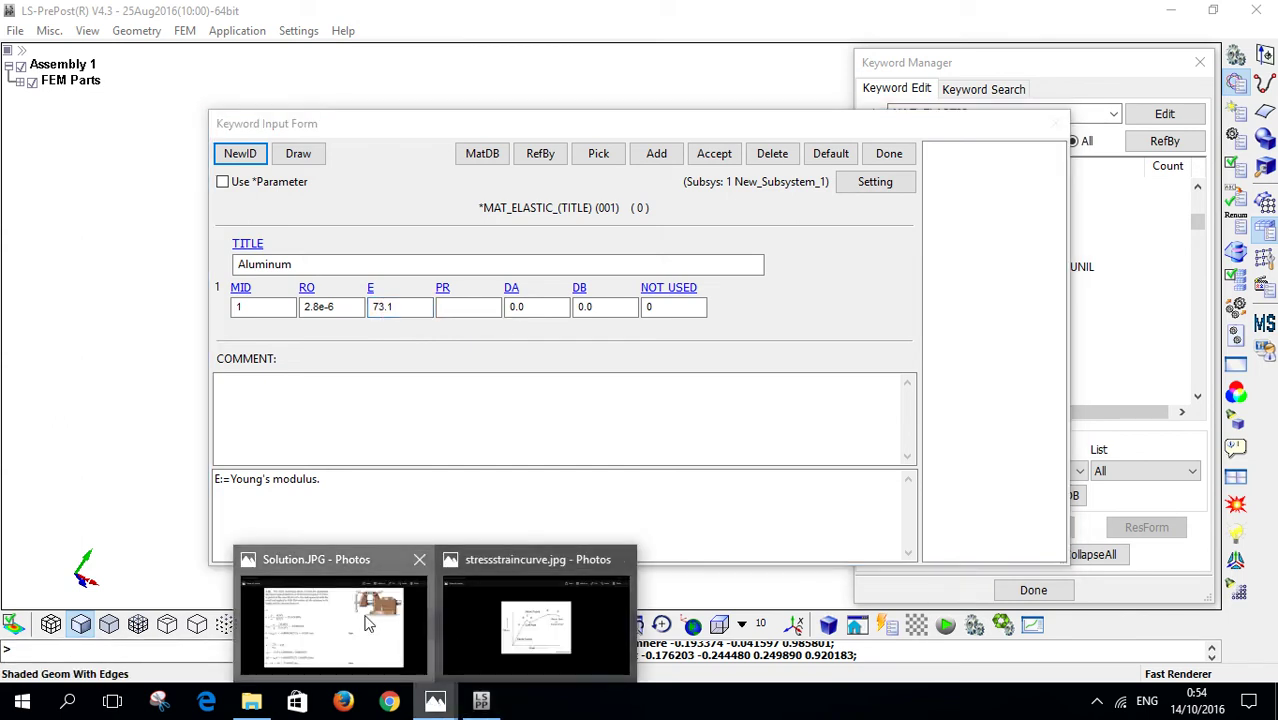
left_click(369, 624)
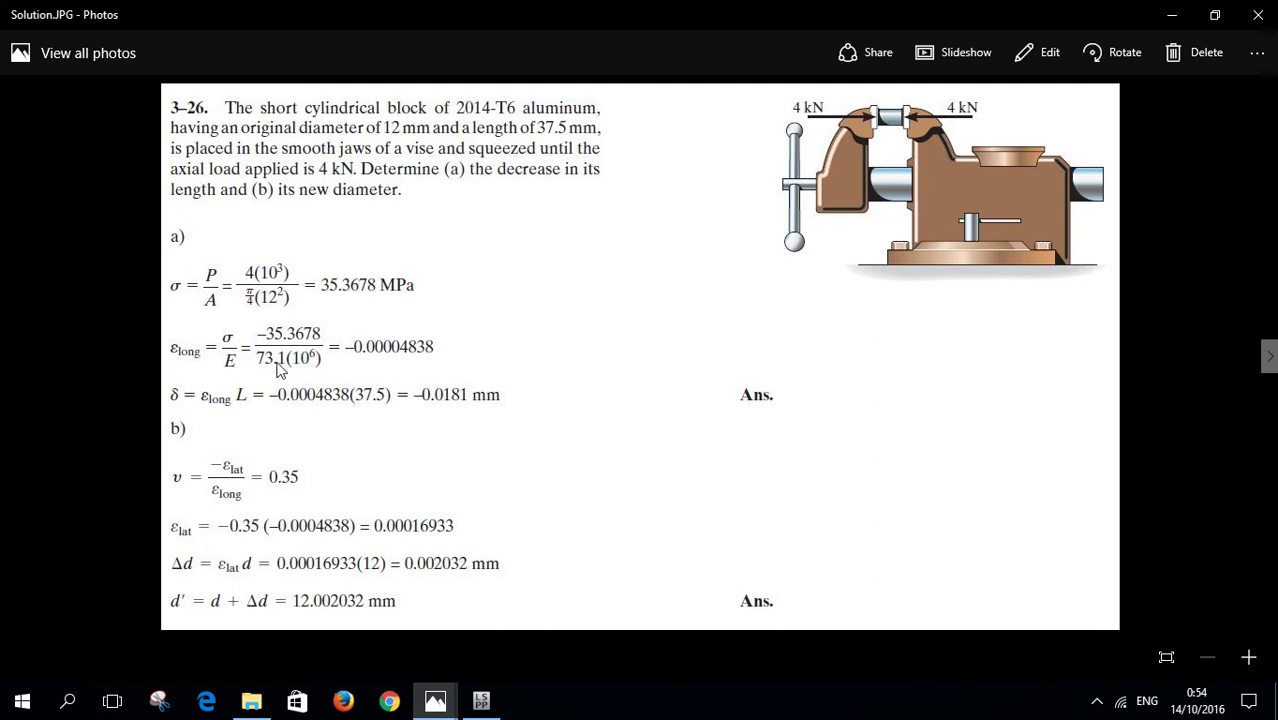
left_click(435, 703)
mouse_move(527, 628)
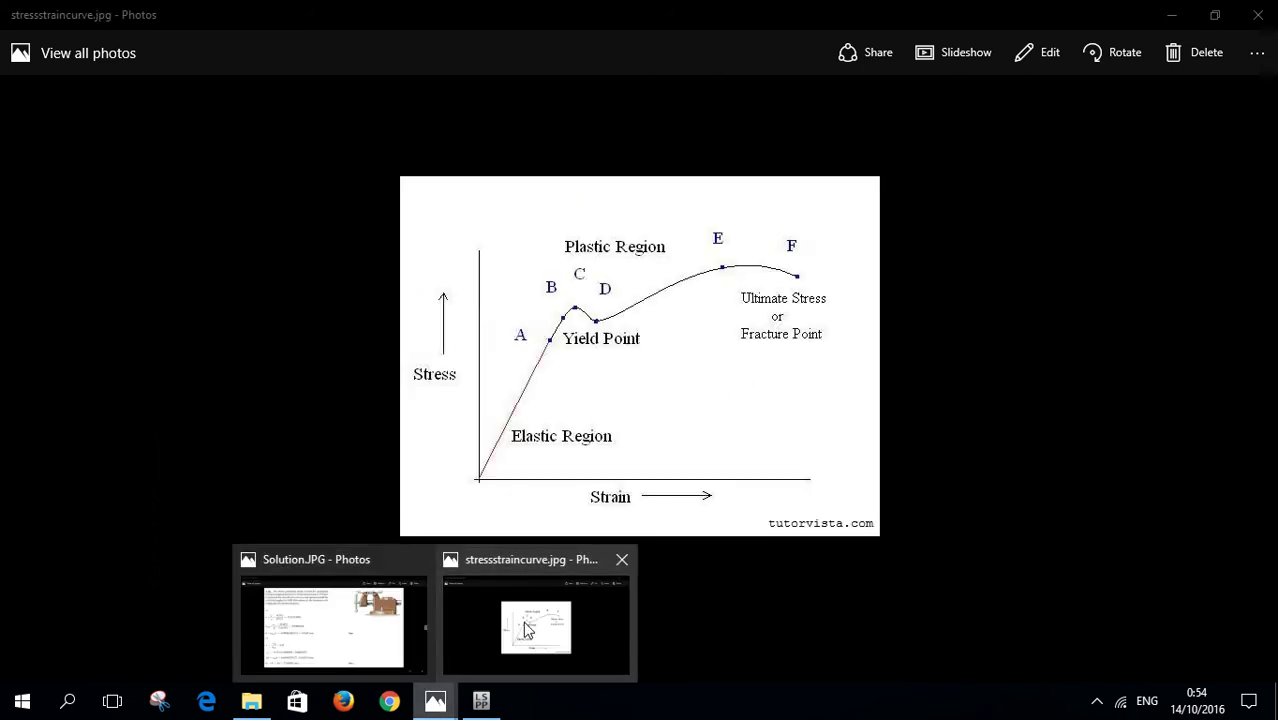
mouse_move(378, 620)
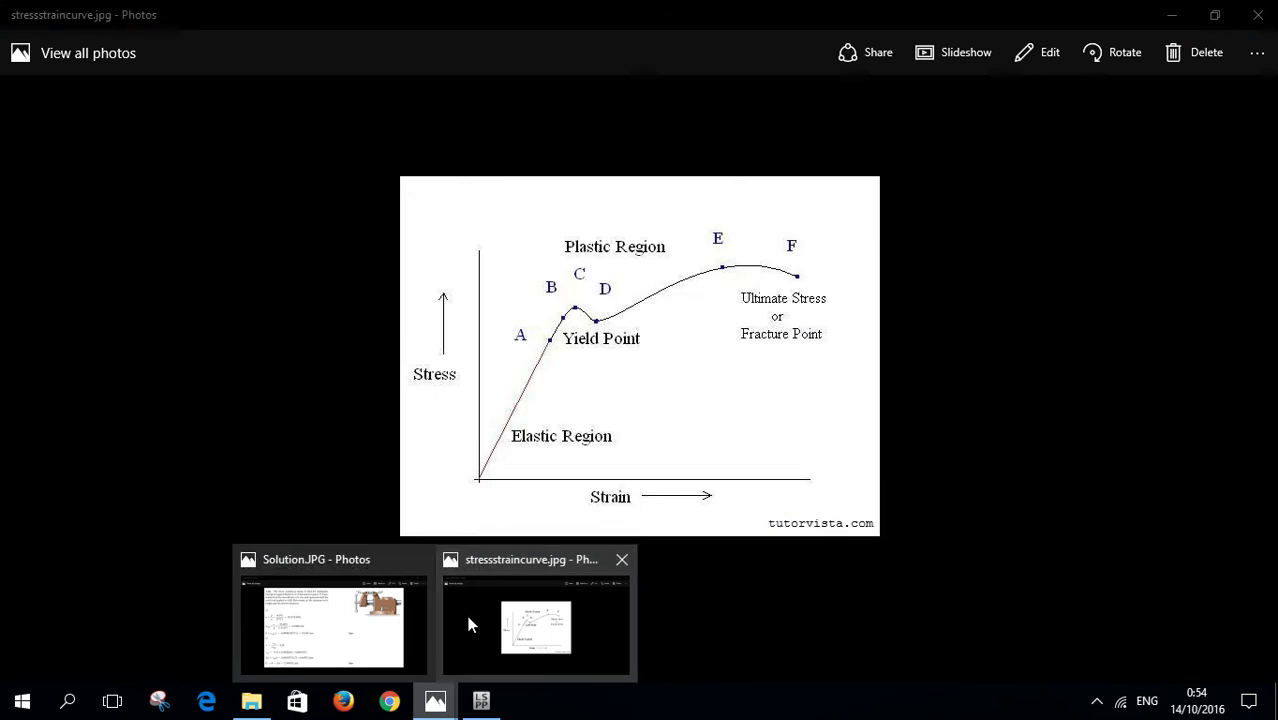
left_click(466, 614)
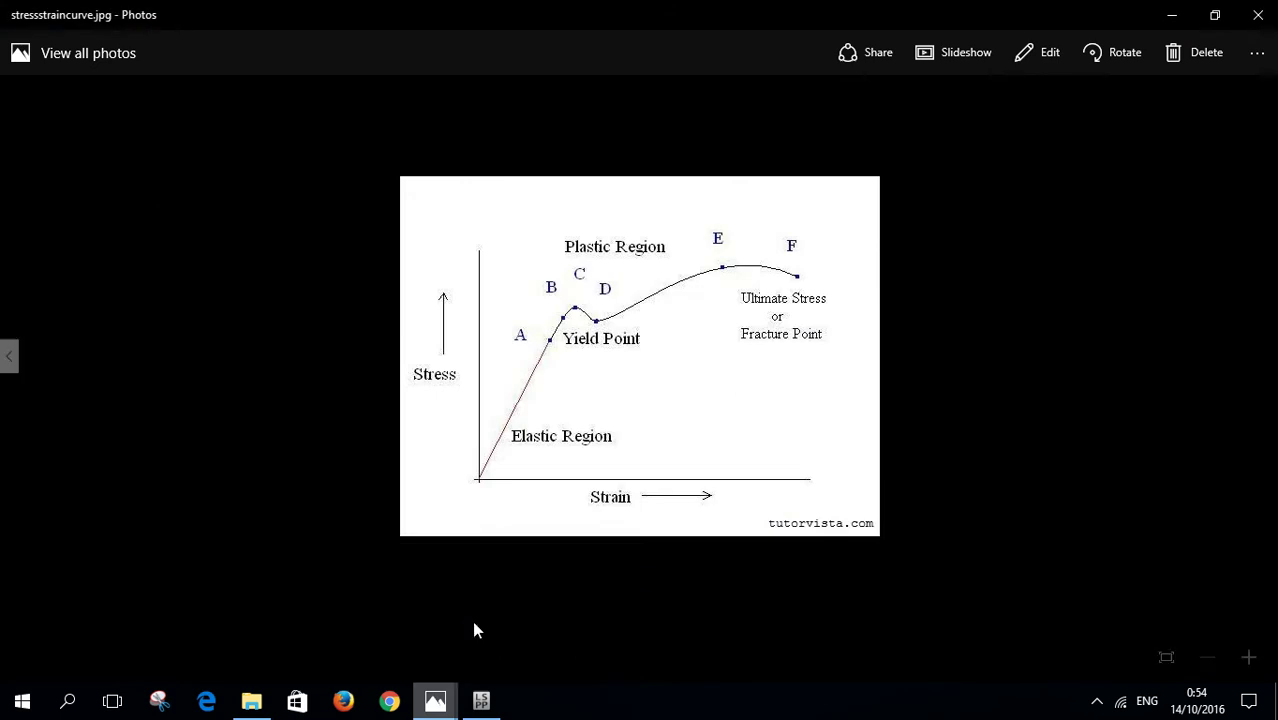
left_click(481, 701)
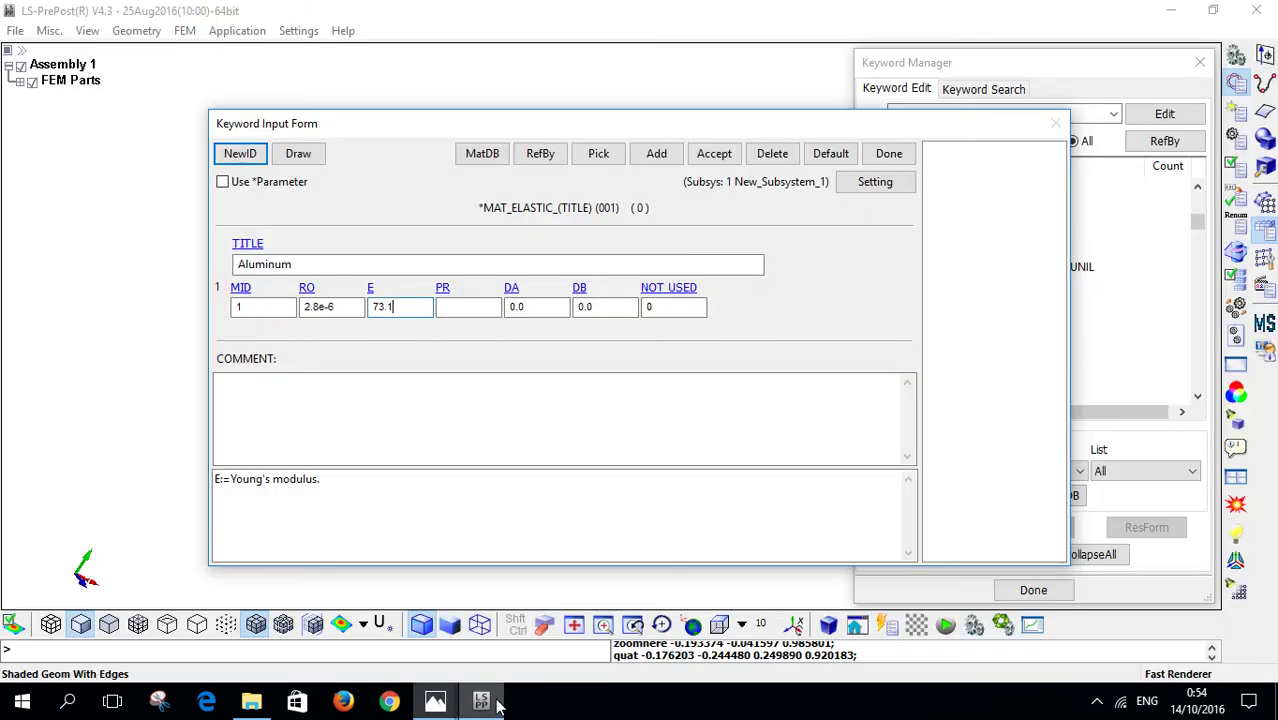
Step: Enter Poisson's ratio 0.35, recheck the hand solution, and accept the Aluminum material
left_click(476, 306)
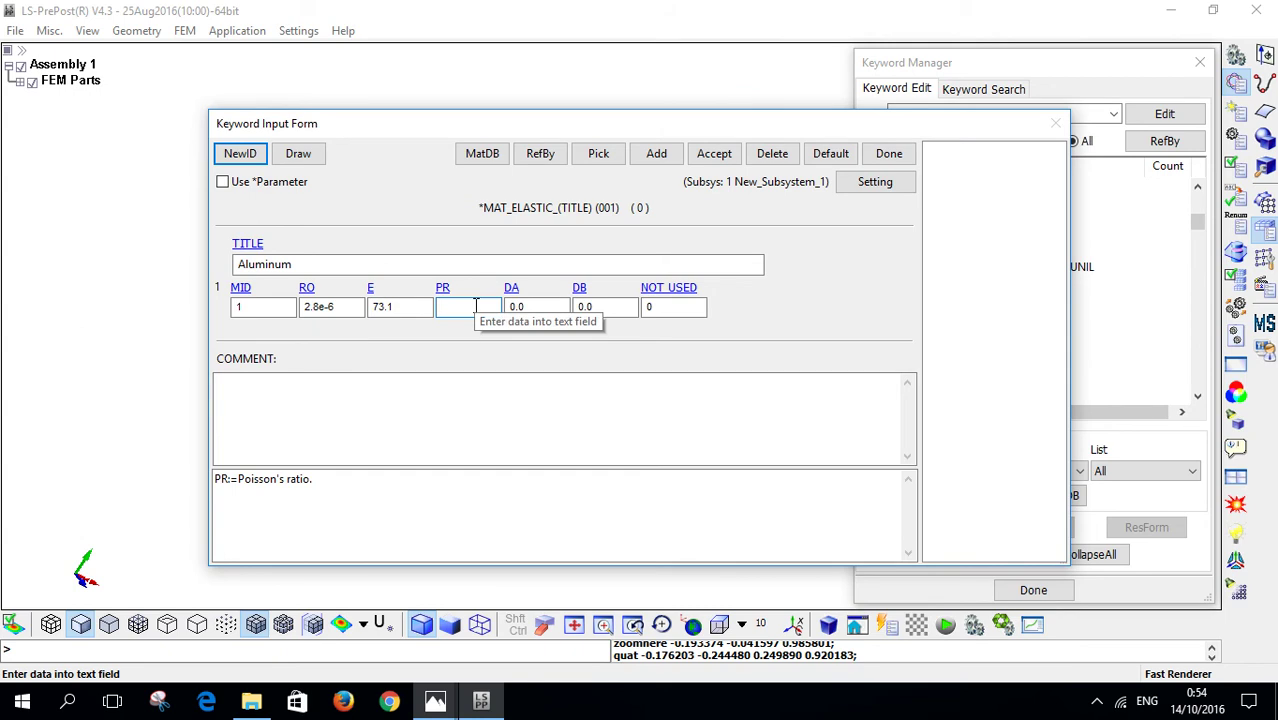
type("0.35")
mouse_move(434, 700)
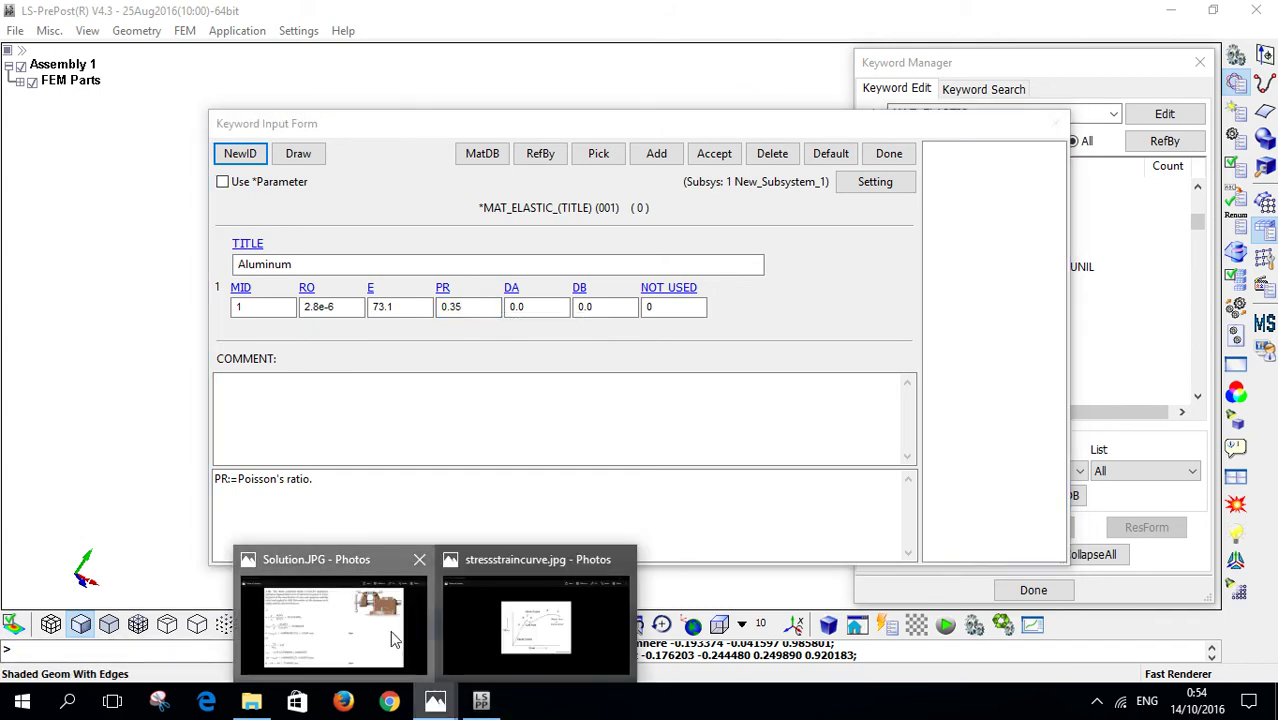
left_click(393, 640)
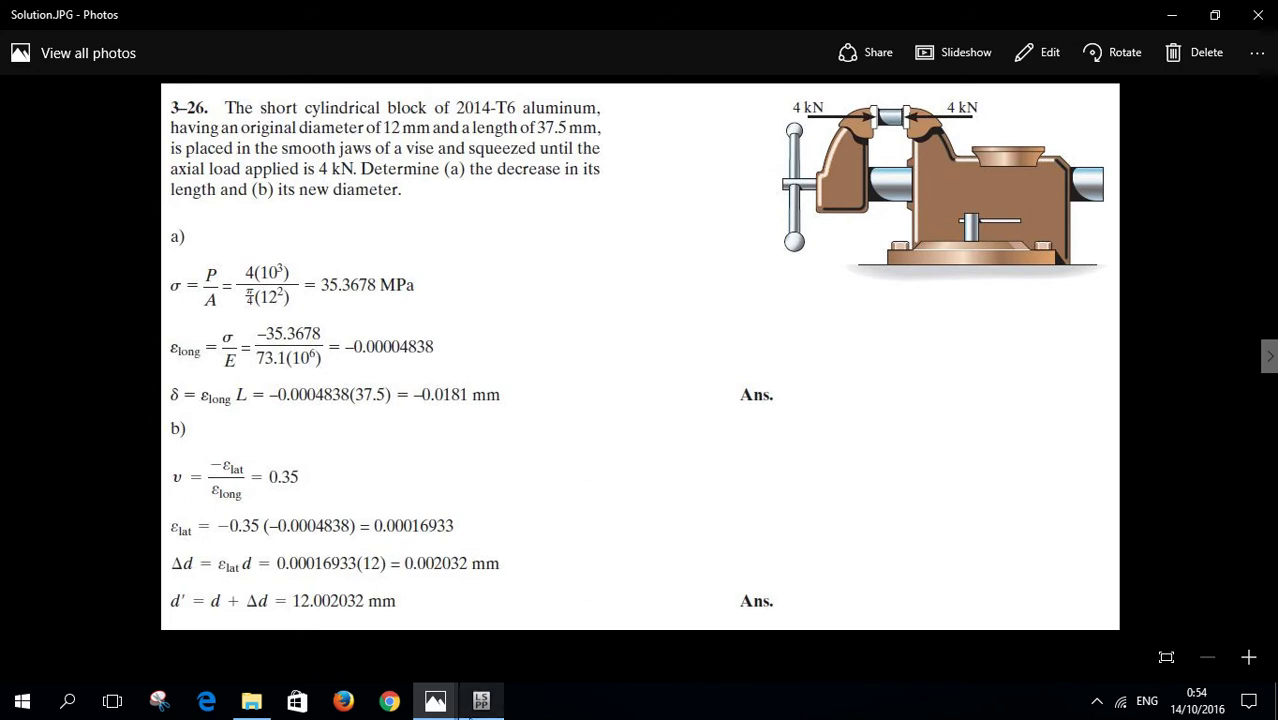
left_click(480, 701)
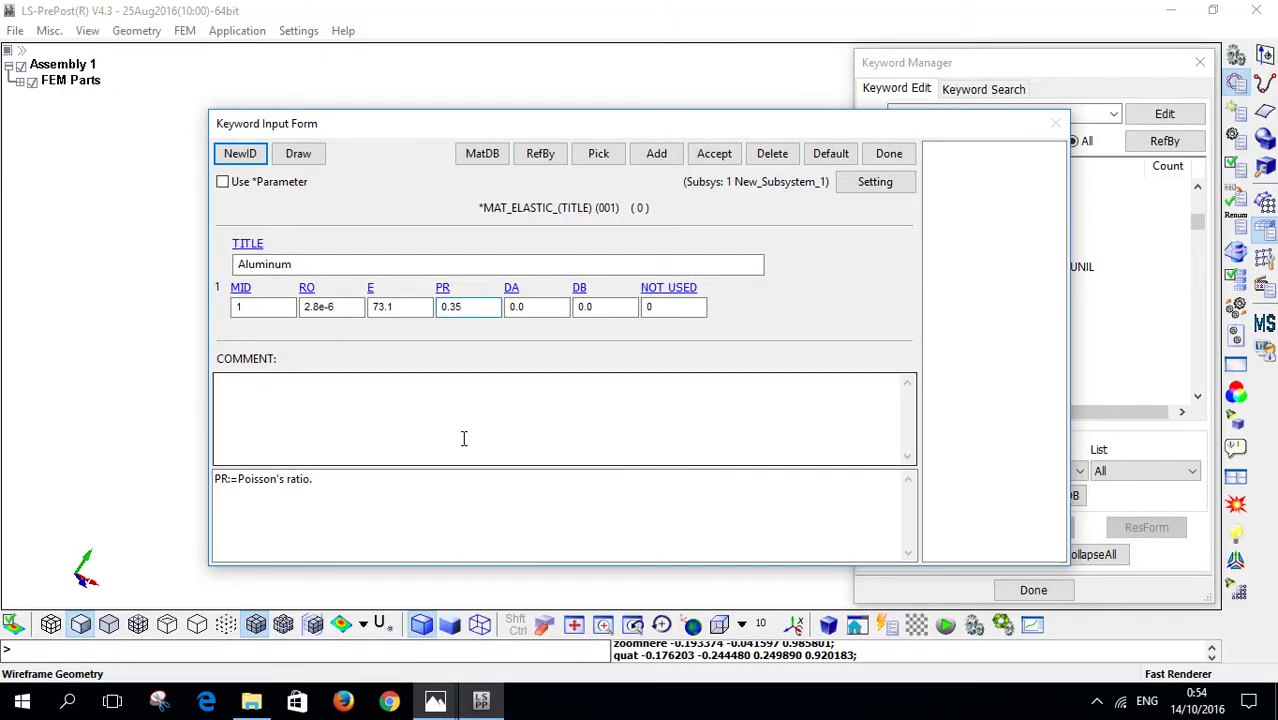
left_click(714, 153)
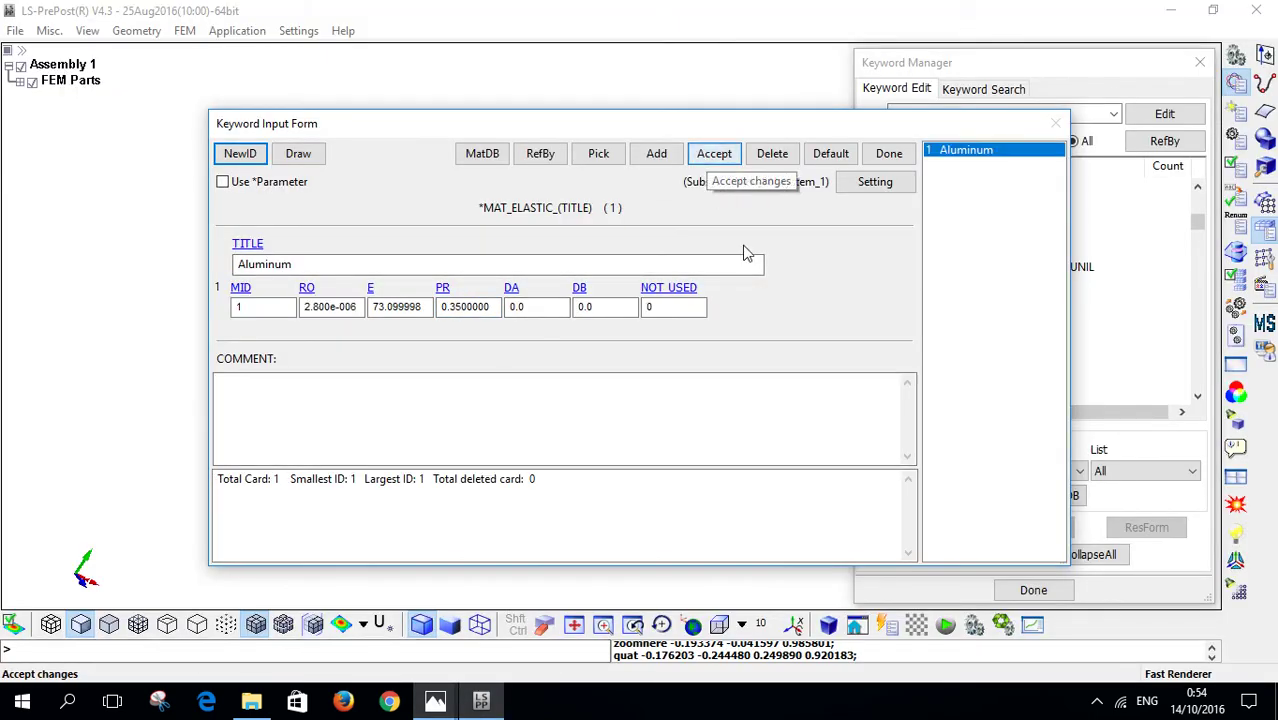
left_click(886, 154)
Step: Create a SECTION_SOLID with new ID 1 titled 'Solid' and accept it
scroll(945, 256, "down", 2)
scroll(948, 256, "up", 8)
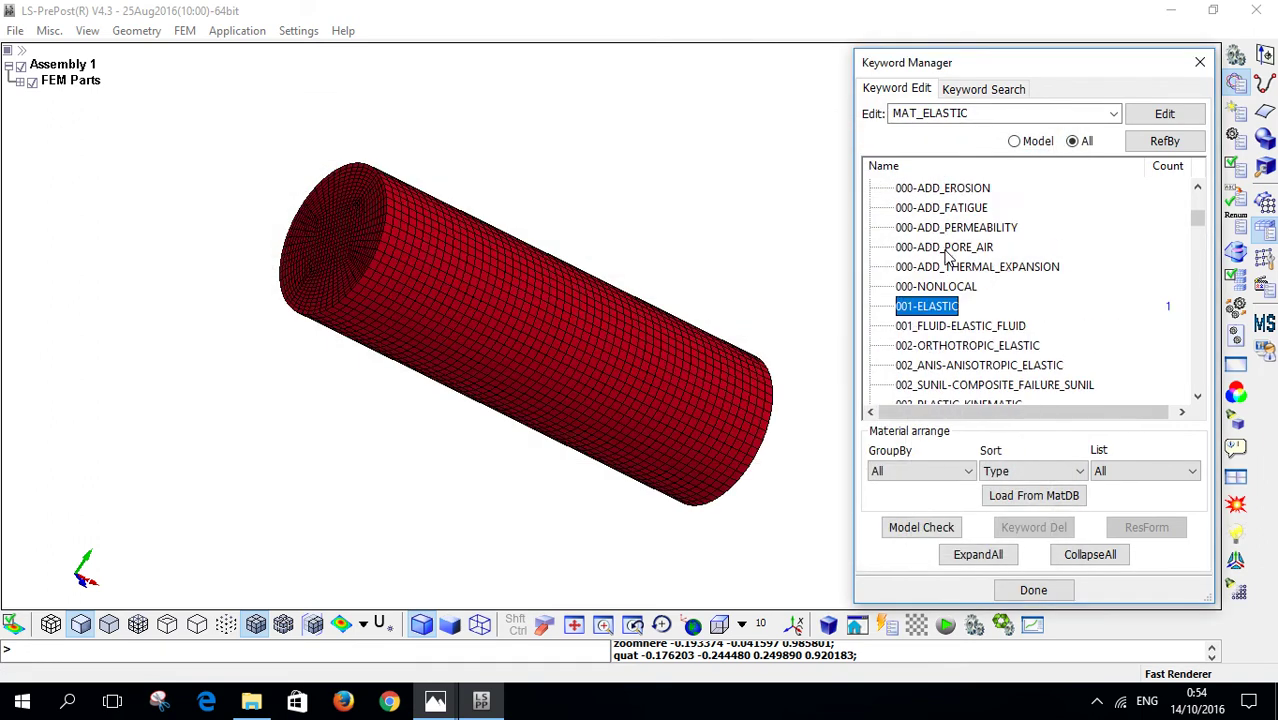
left_click(871, 389)
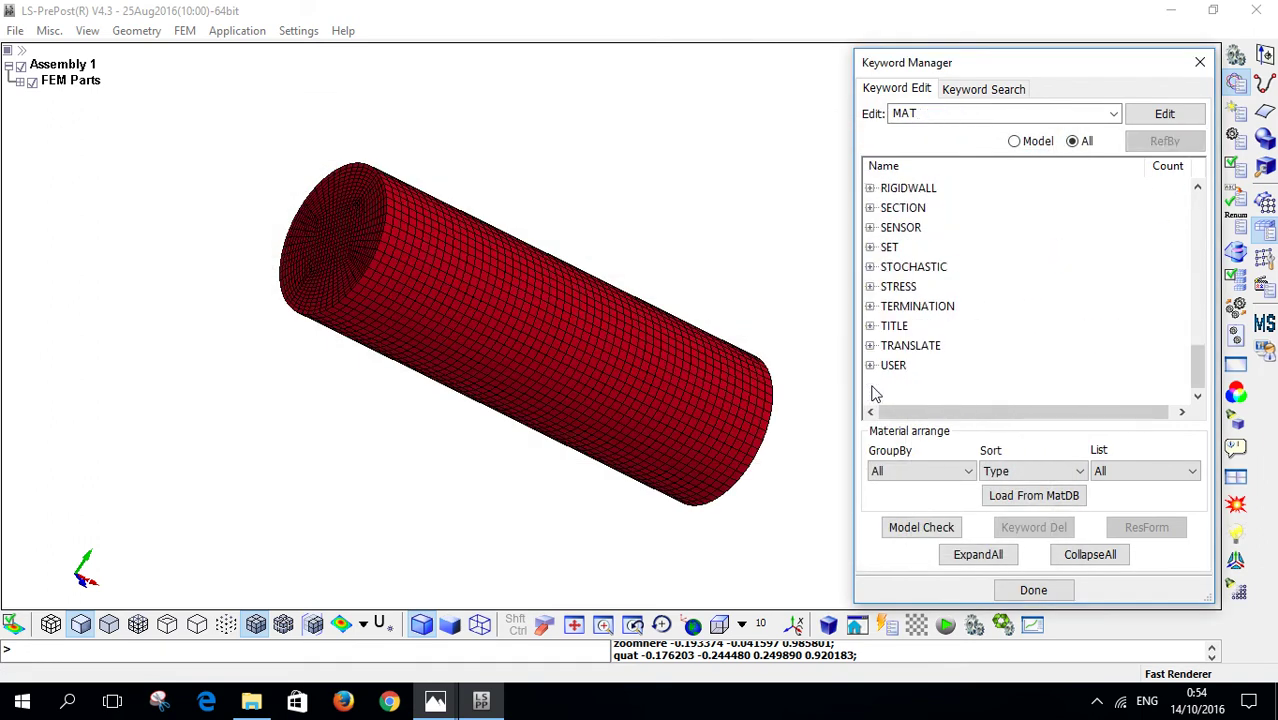
scroll(870, 272, "up", 2)
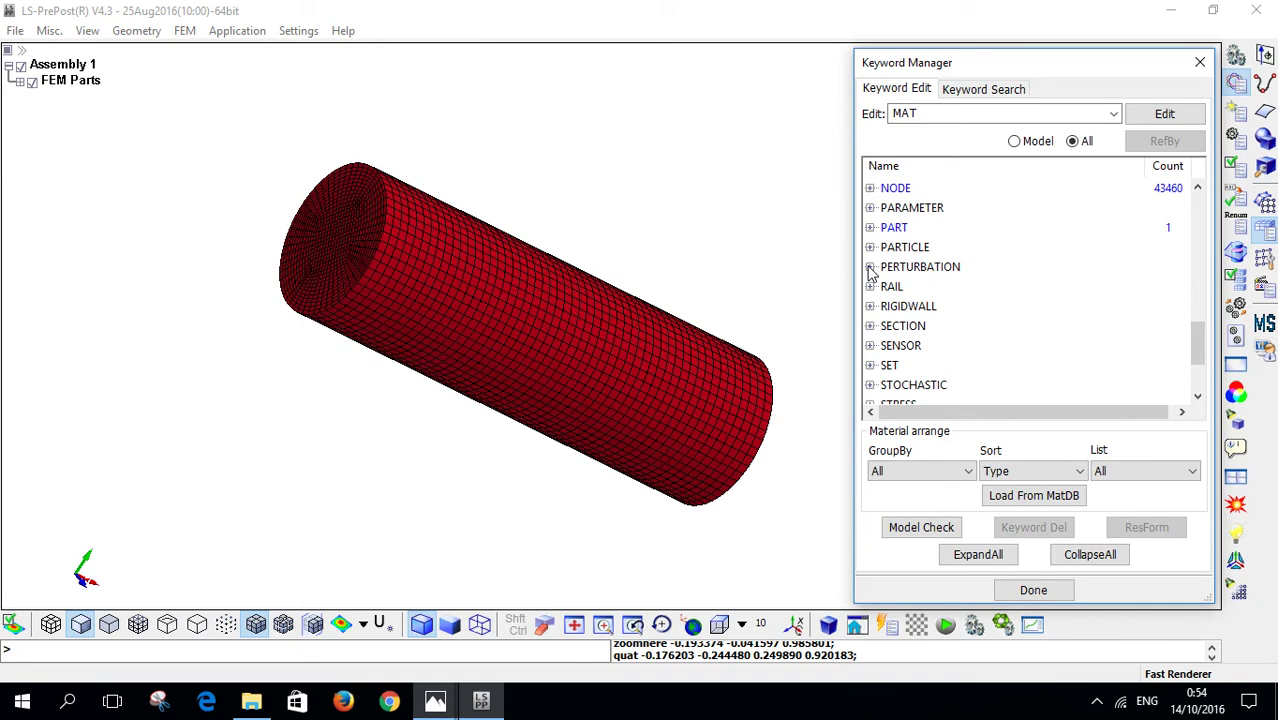
left_click(870, 328)
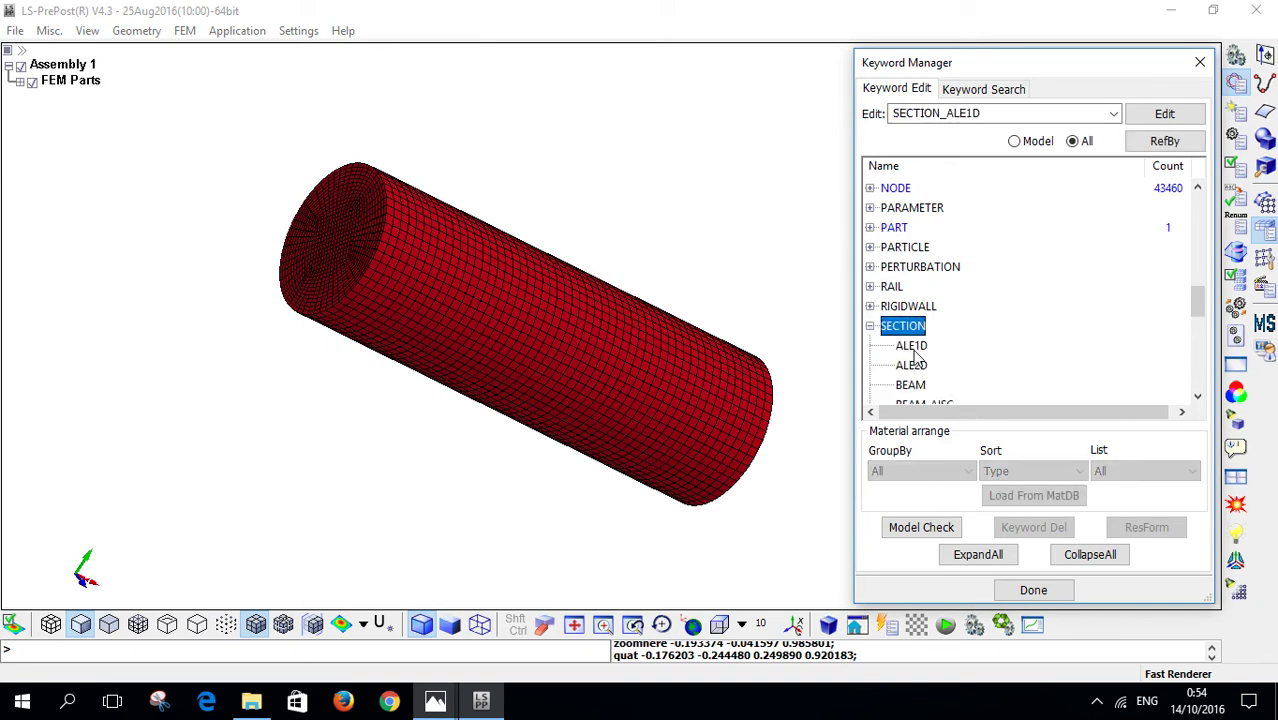
left_click(905, 346)
scroll(912, 340, "down", 6)
double_click(910, 247)
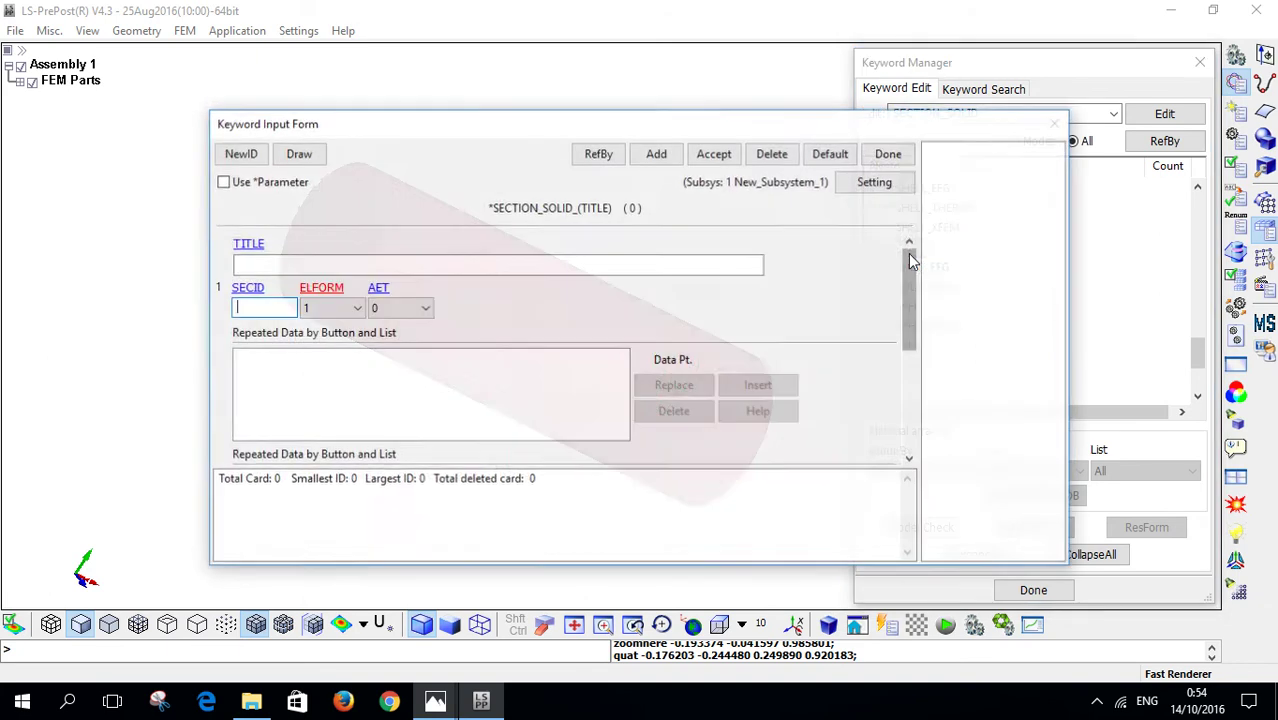
left_click(241, 155)
left_click(267, 265)
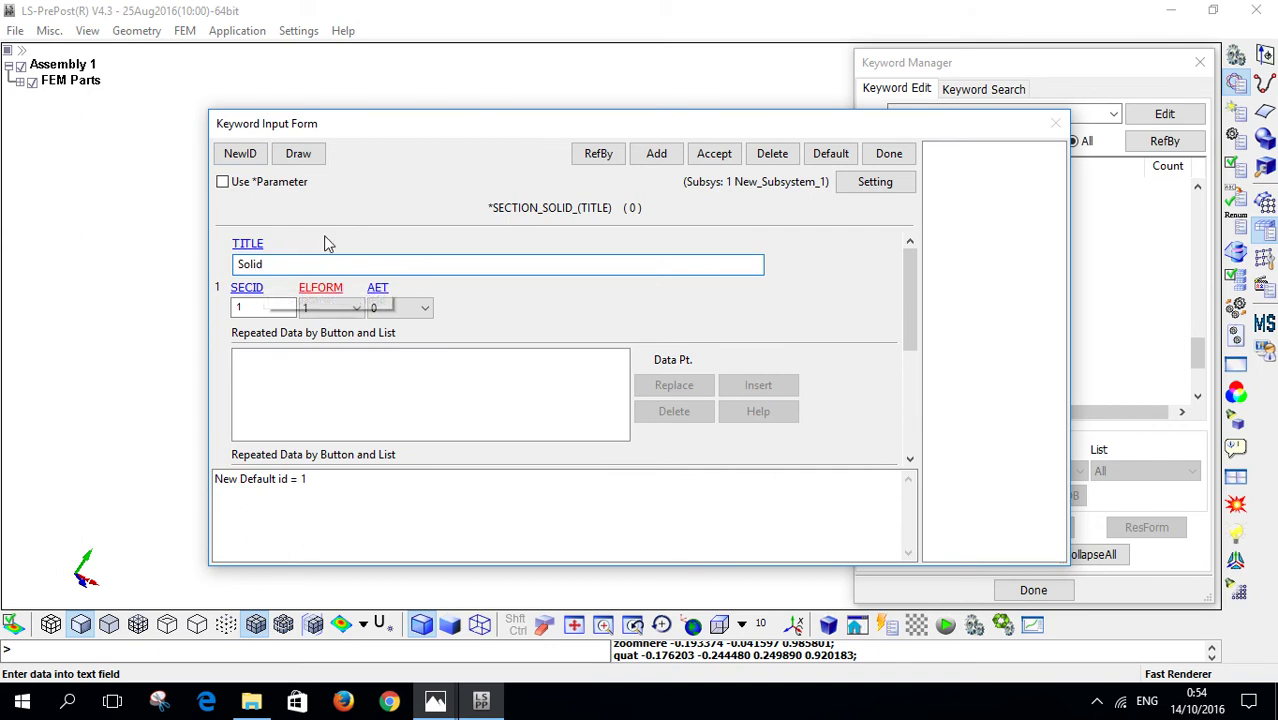
left_click(714, 155)
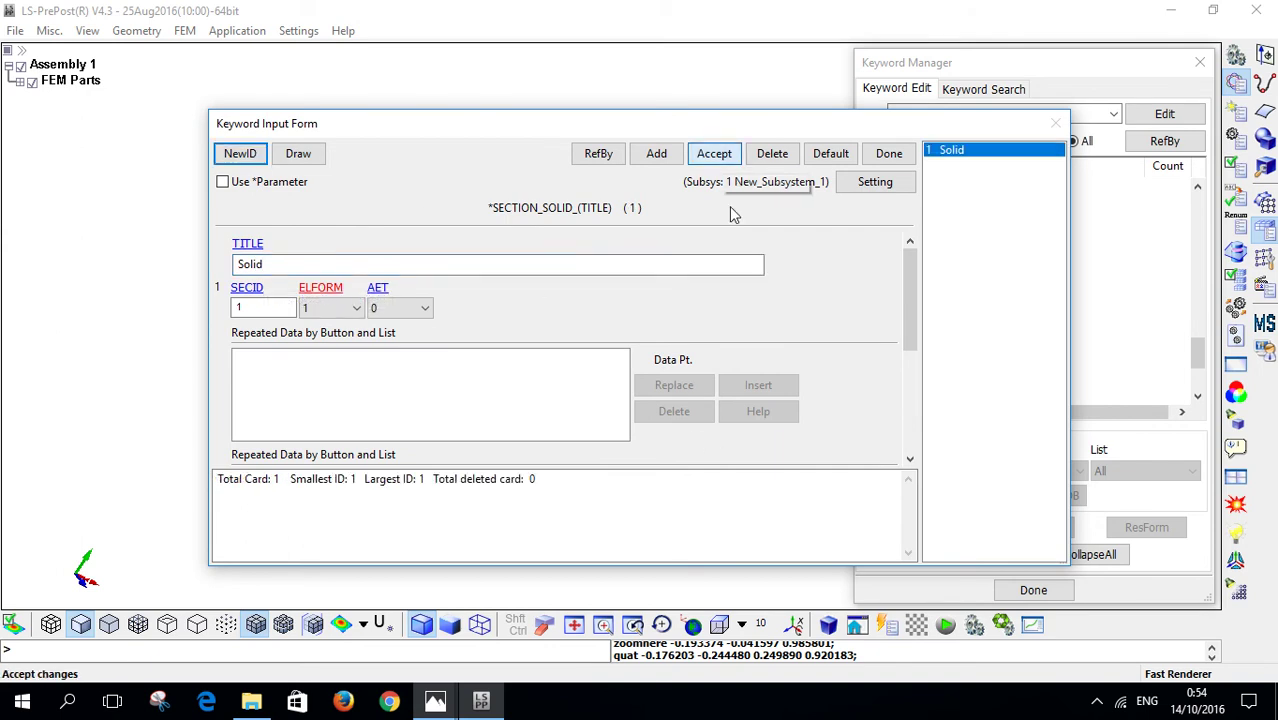
left_click(889, 155)
scroll(912, 234, "up", 4)
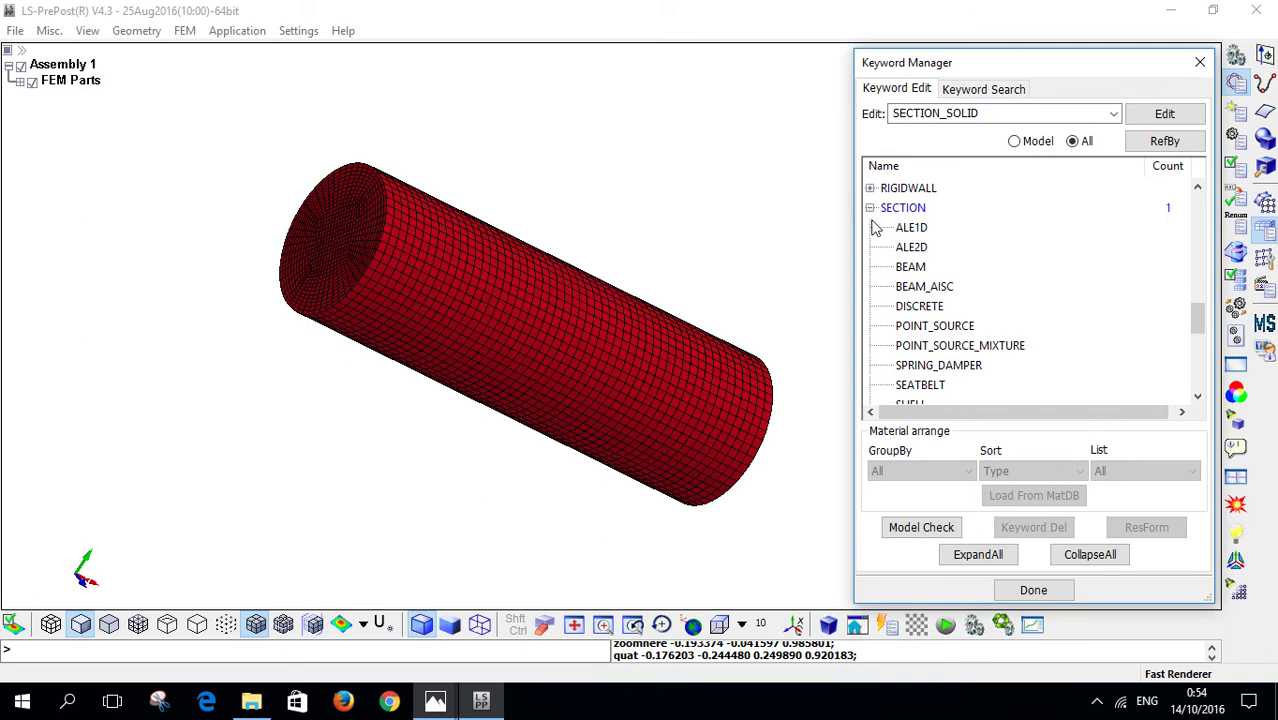
Step: Open the Cylindrical Specimen part and set its section to 1 Solid
left_click(868, 211)
left_click(871, 211)
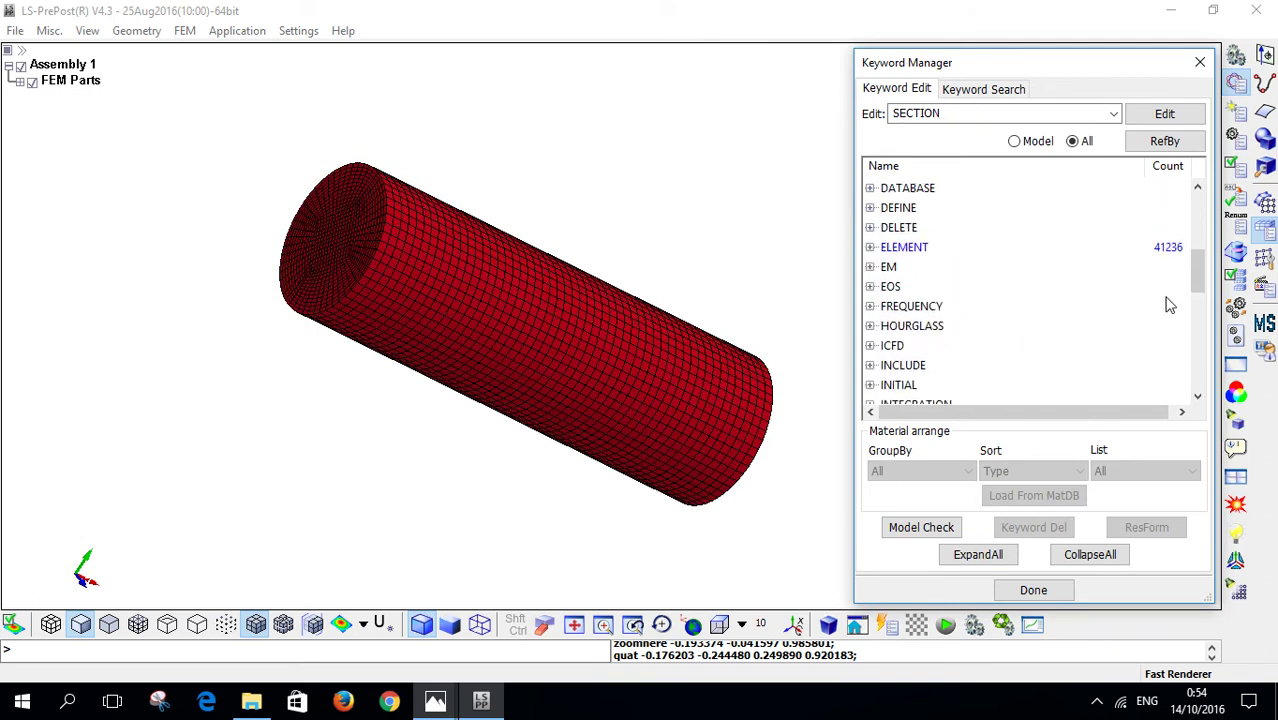
scroll(881, 291, "down", 4)
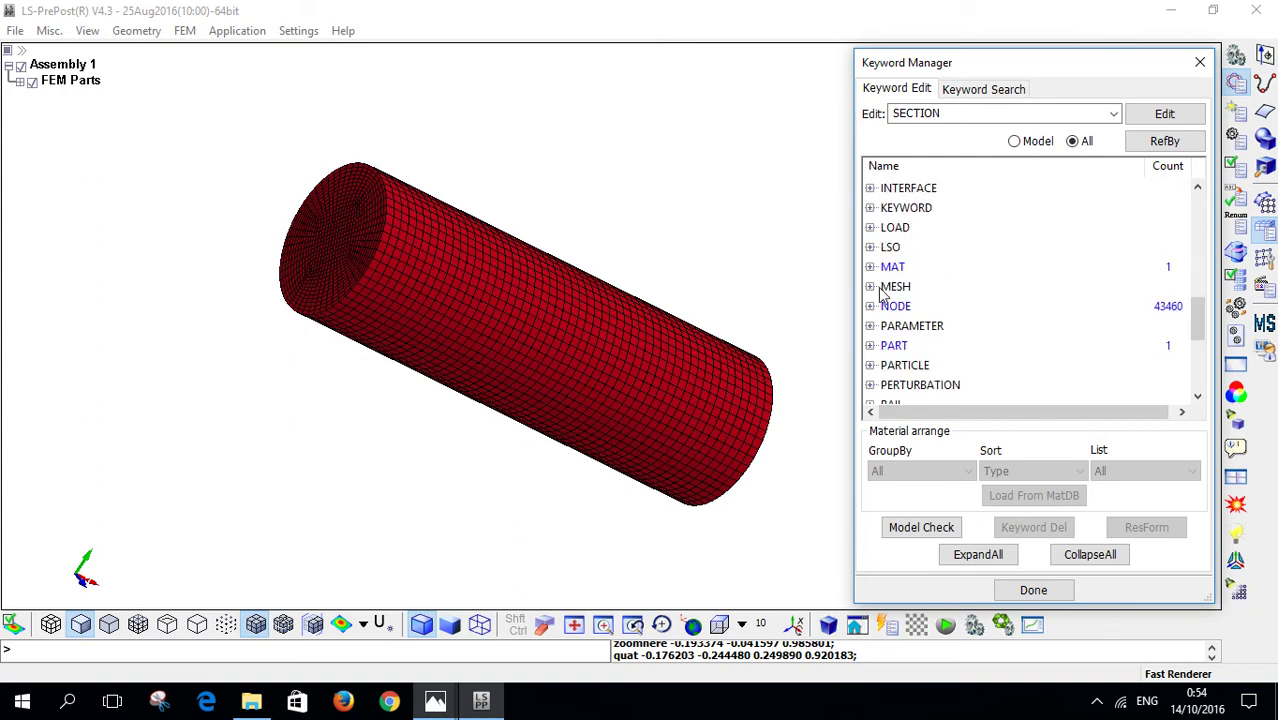
left_click(870, 345)
double_click(892, 365)
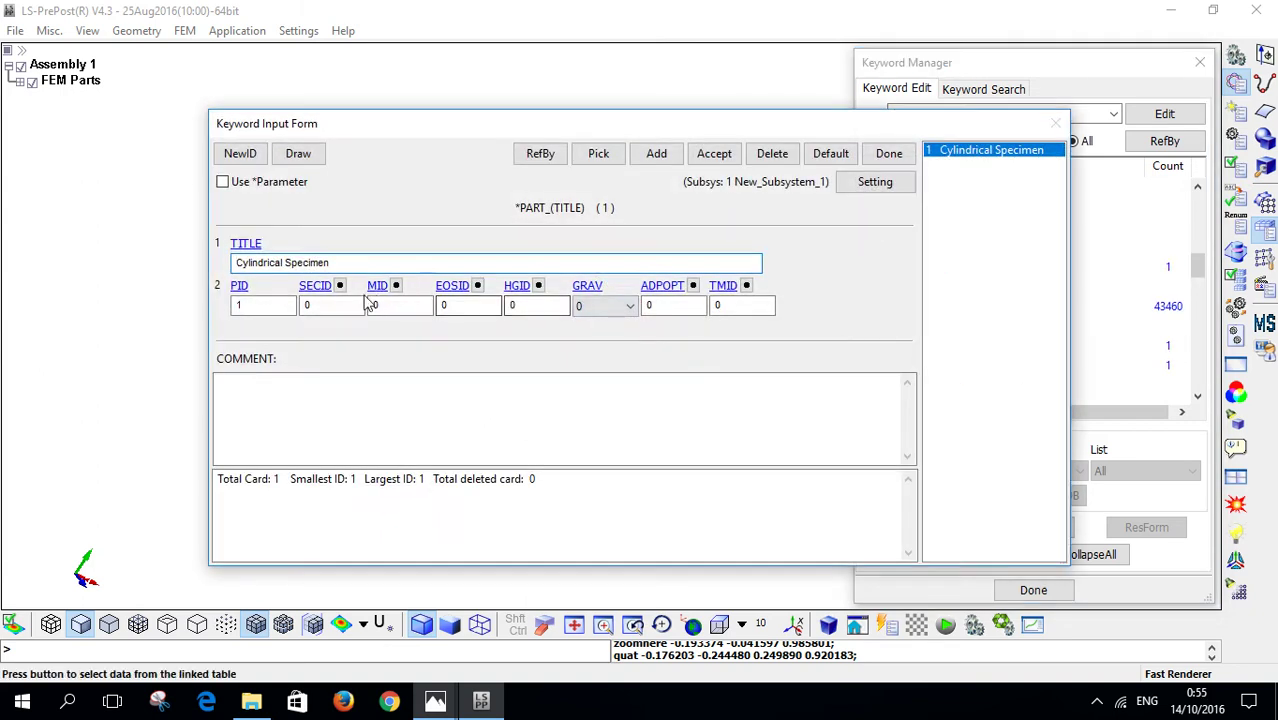
left_click(340, 289)
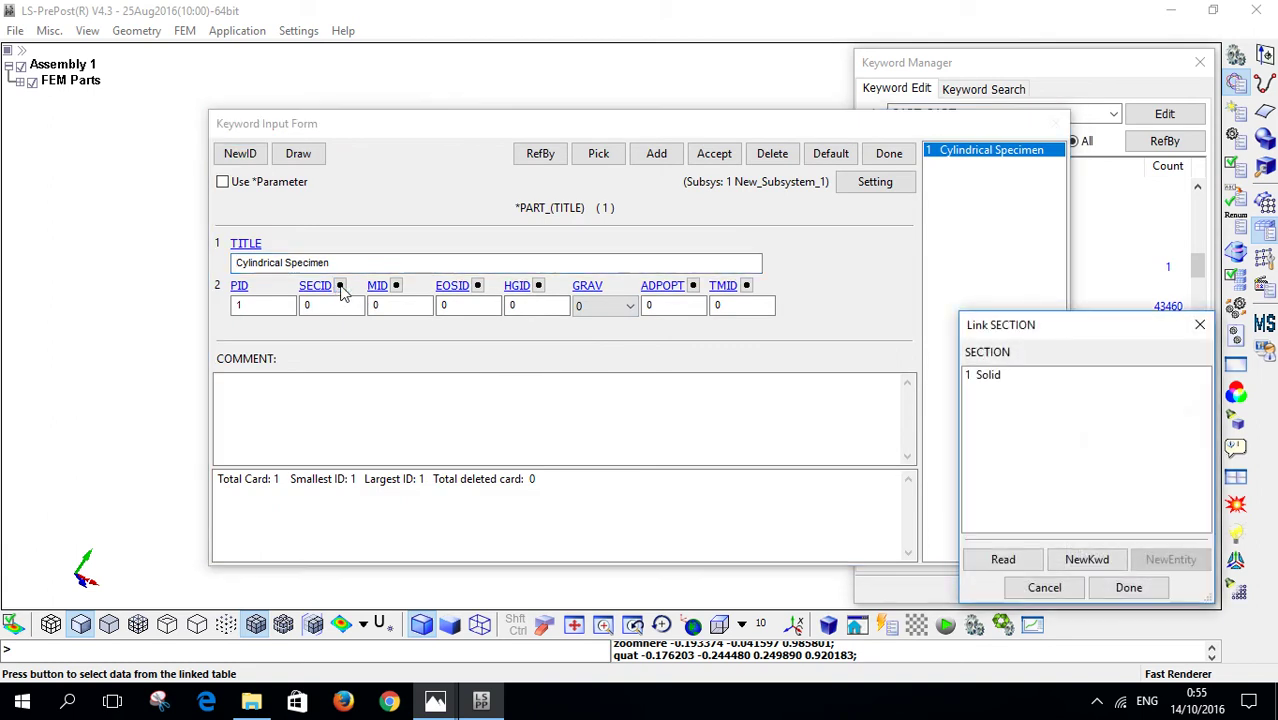
left_click(985, 378)
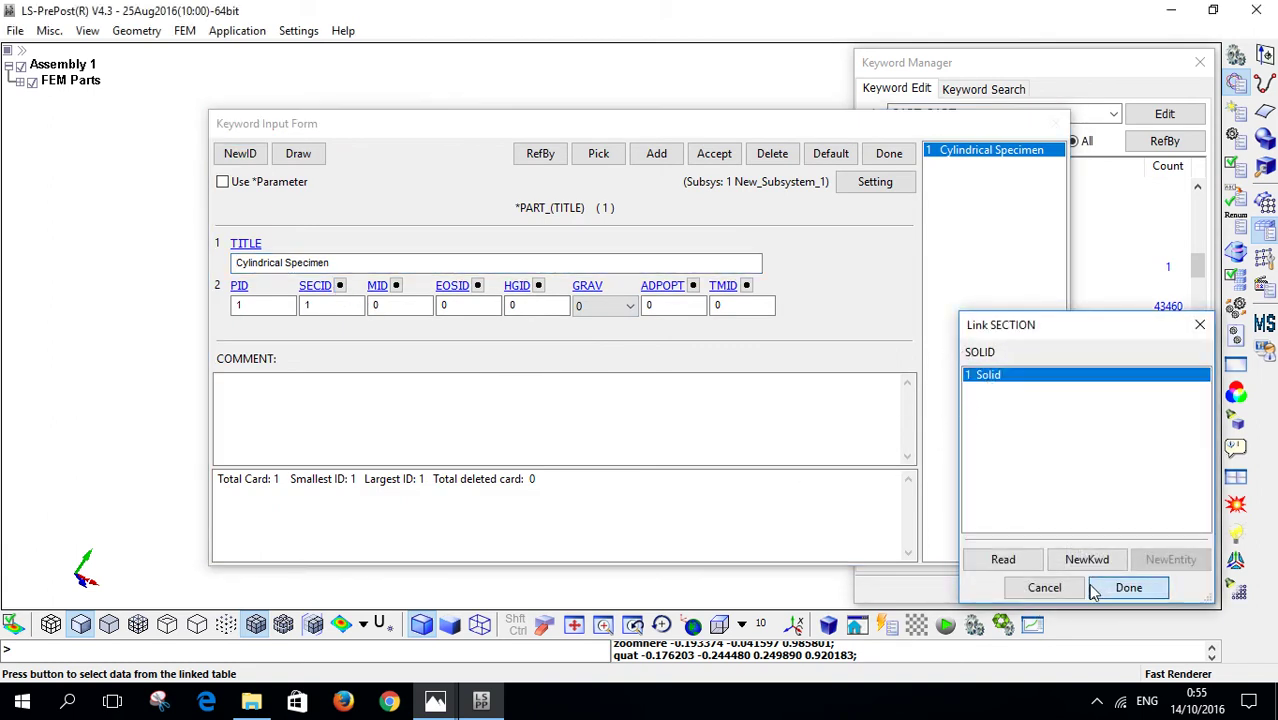
left_click(1128, 588)
Step: Set the part's material to 1 Aluminum and accept the part
left_click(377, 286)
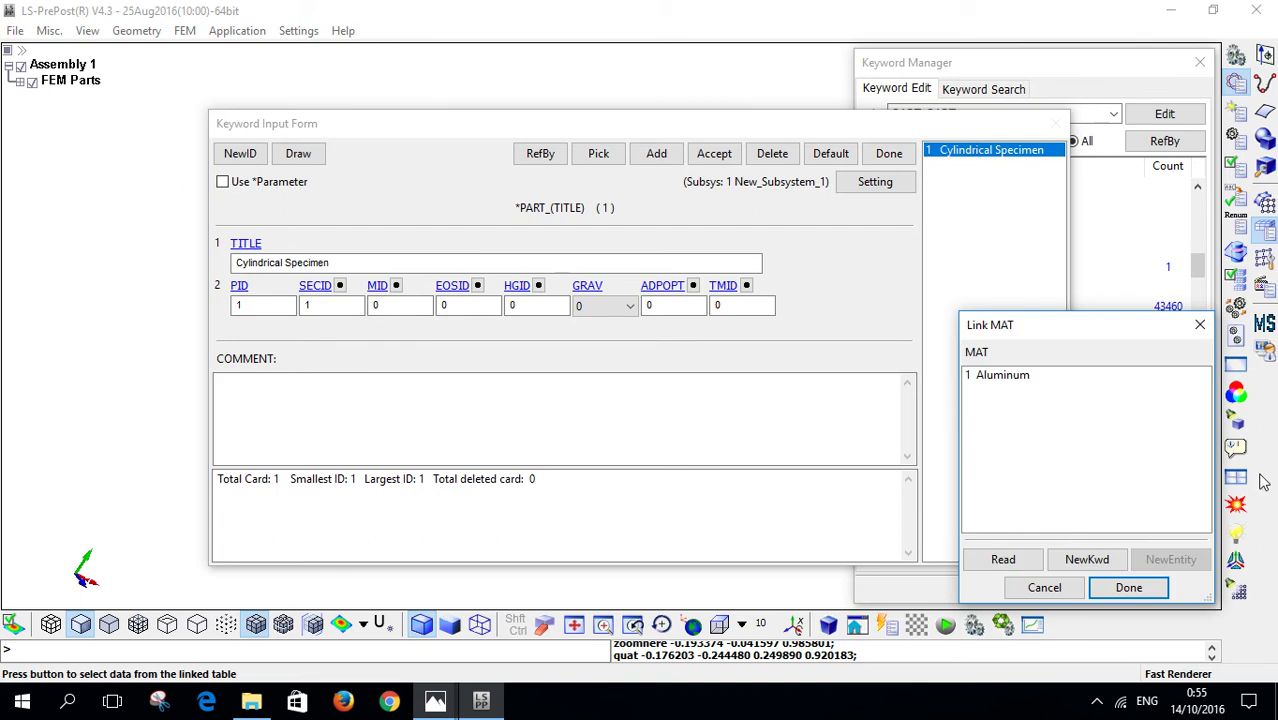
left_click(1064, 375)
left_click(1103, 590)
left_click(714, 153)
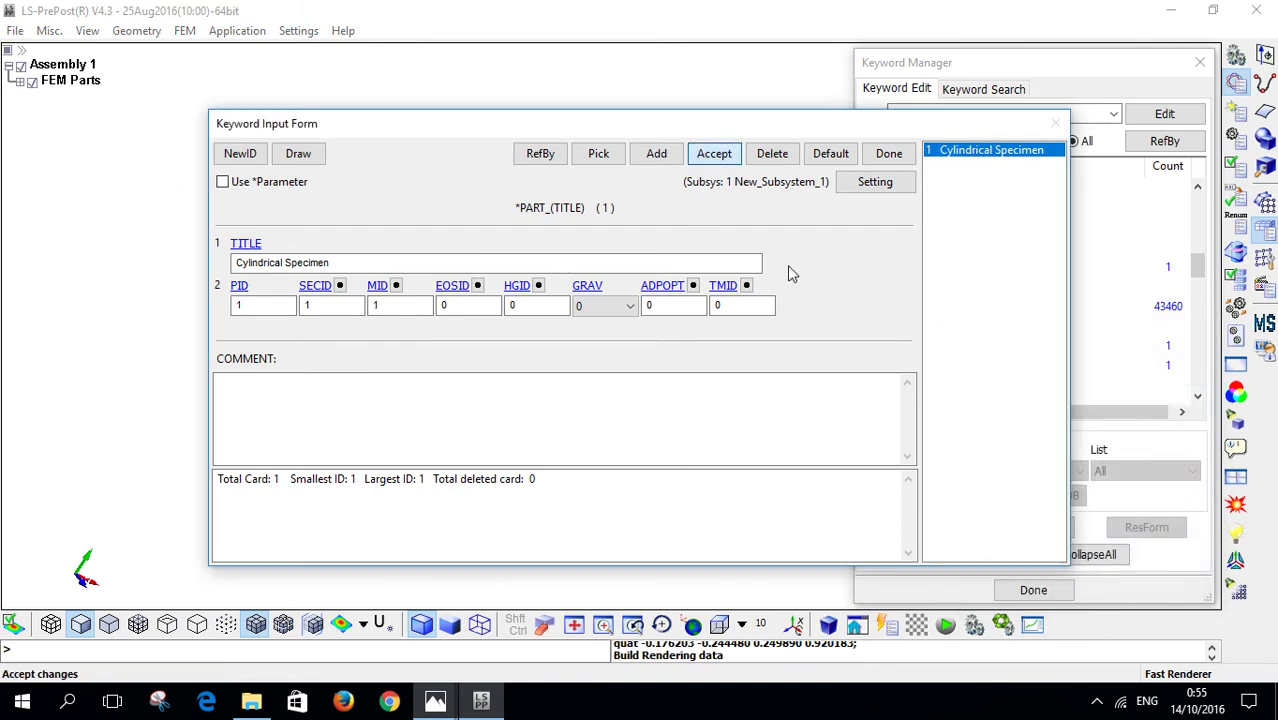
left_click(877, 150)
left_click(870, 346)
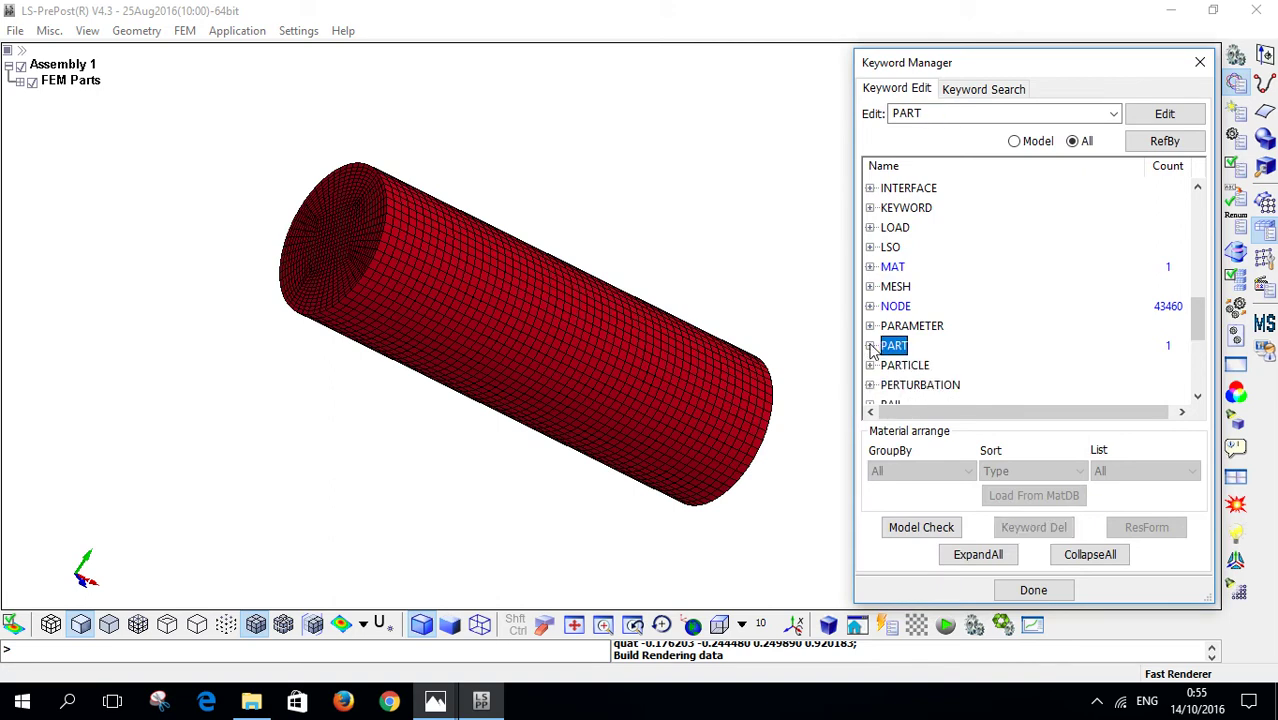
Step: Rotate the cylinder, review the hand solution image, and return to the LS-PrePost model
left_click_drag(764, 447, 199, 342)
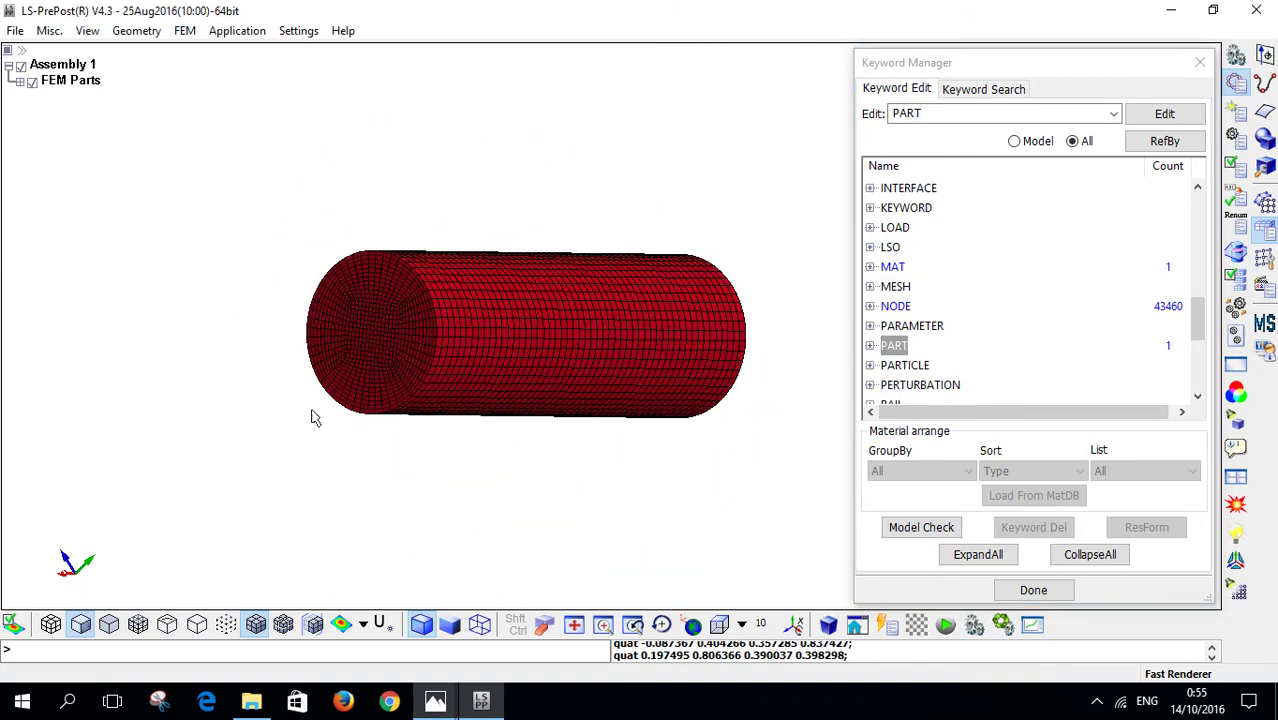
left_click_drag(425, 368, 277, 274)
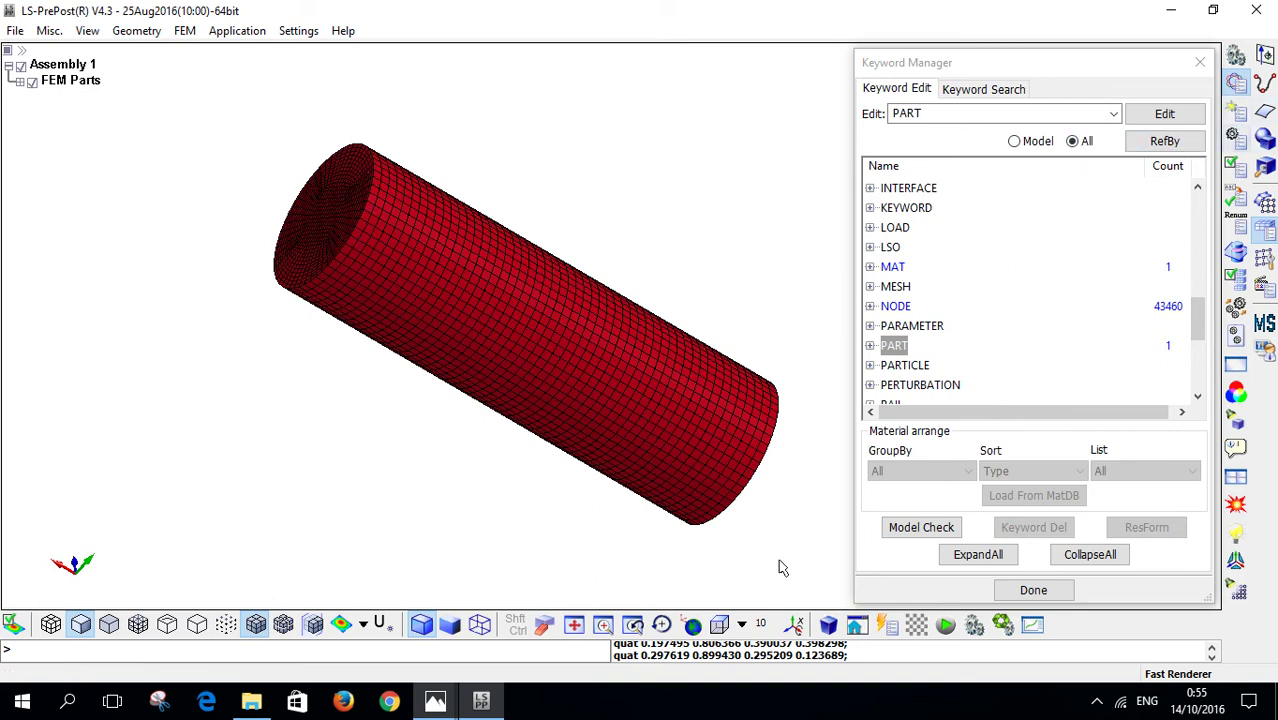
mouse_move(435, 700)
left_click(322, 636)
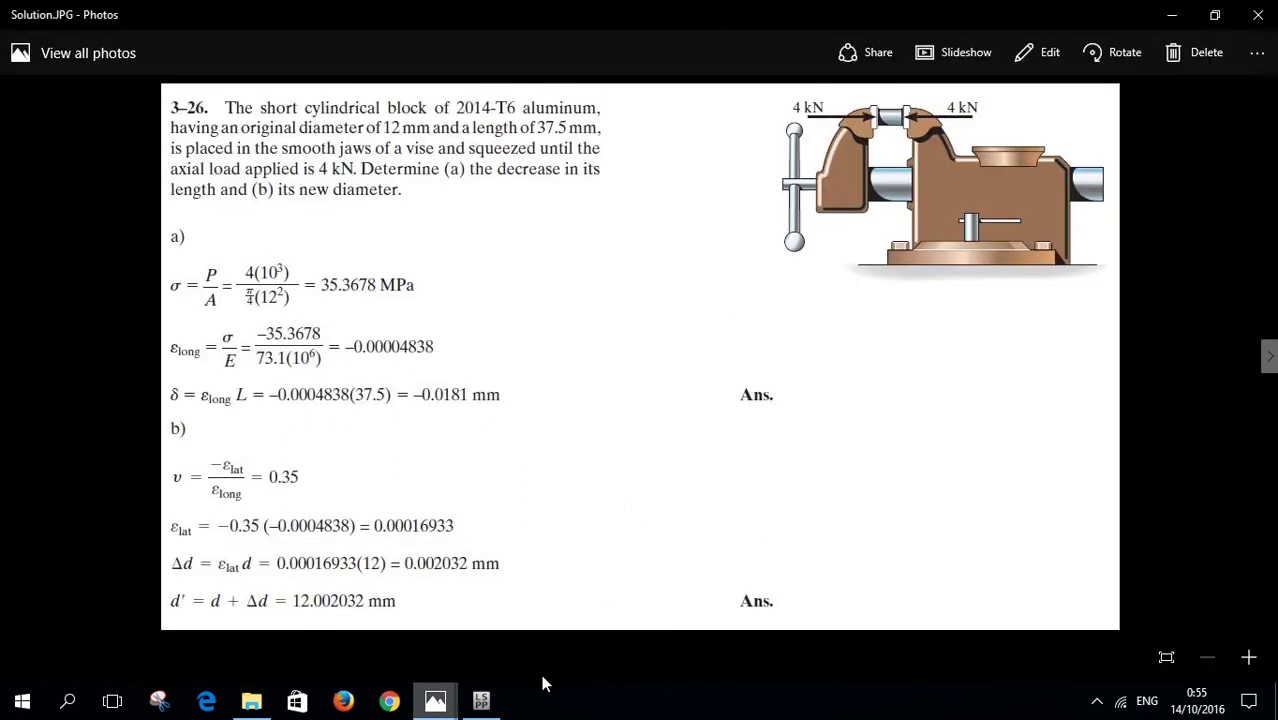
left_click(481, 700)
scroll(918, 330, "up", 4)
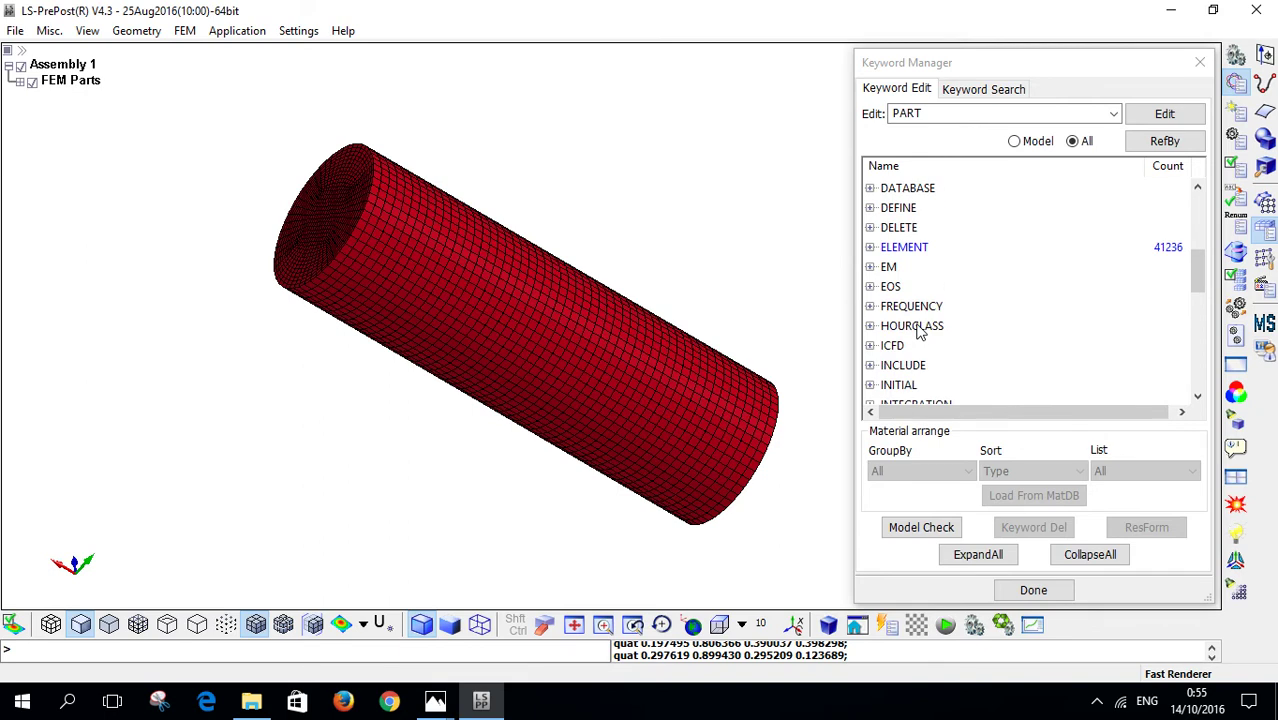
scroll(918, 330, "up", 4)
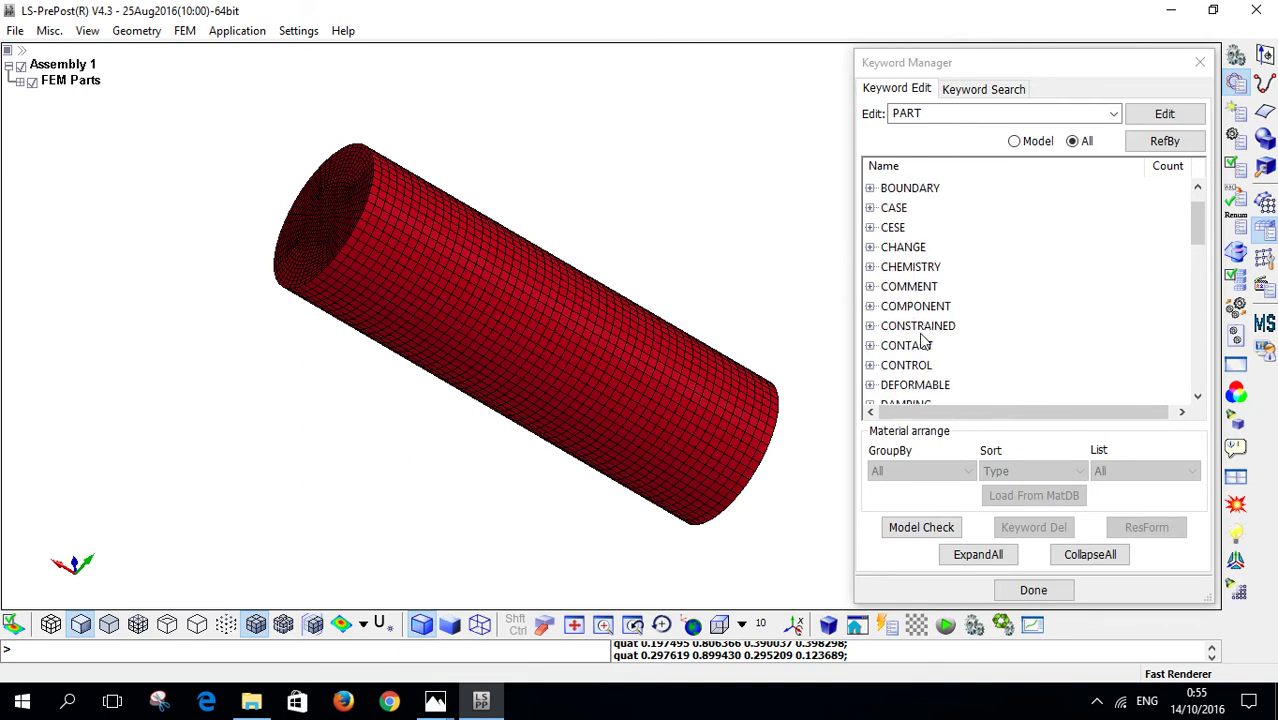
left_click(1243, 114)
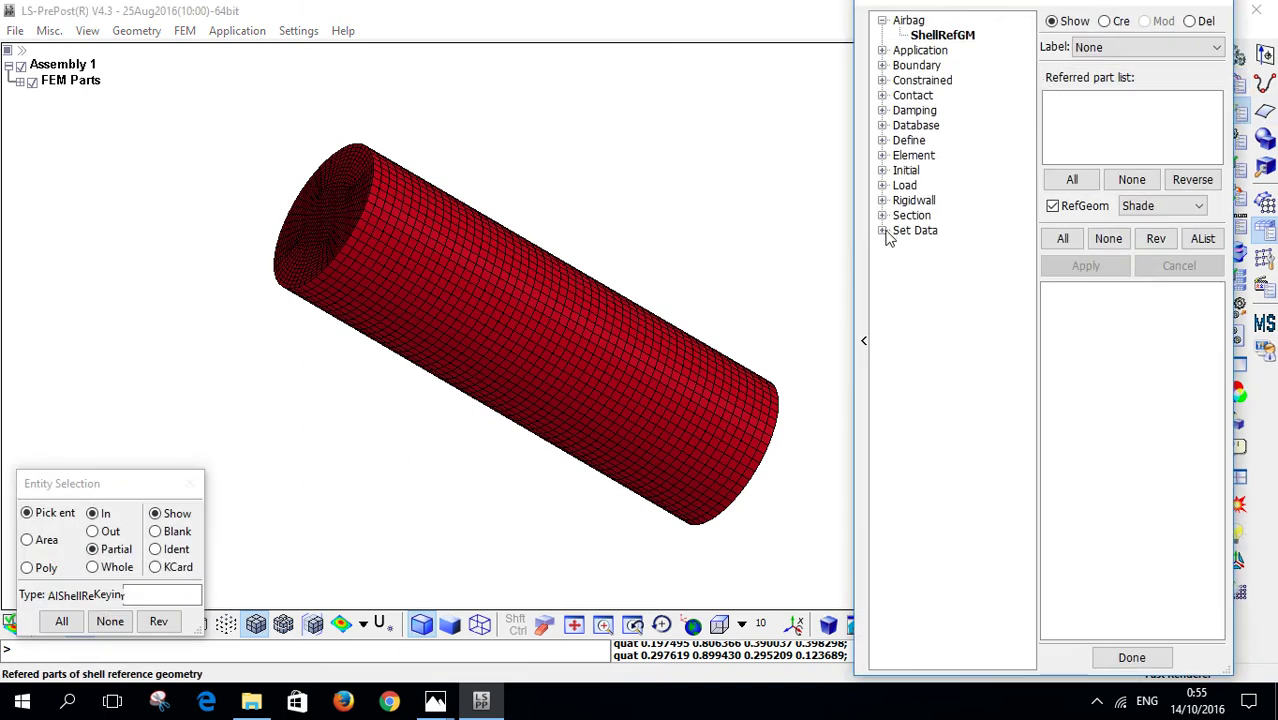
Step: Start a new *SET_NODE and pick the 820 nodes of the near end face by element
left_click(884, 232)
left_click(938, 246)
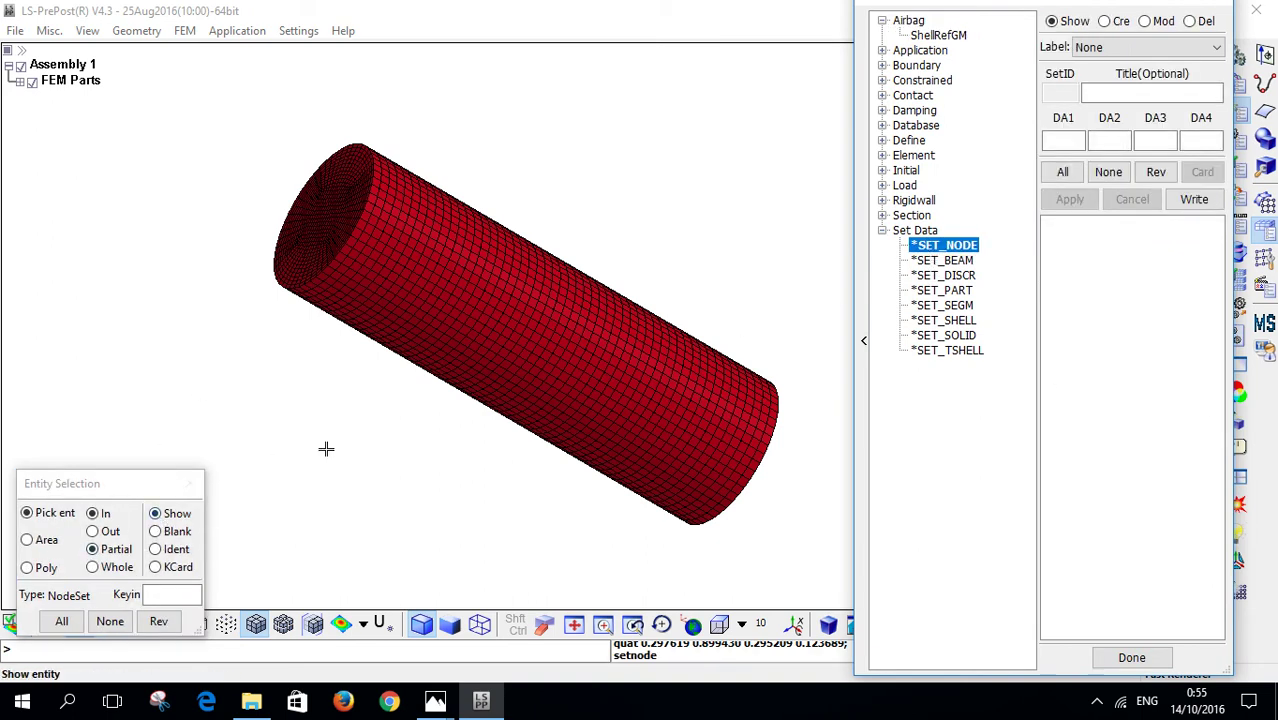
left_click(1105, 22)
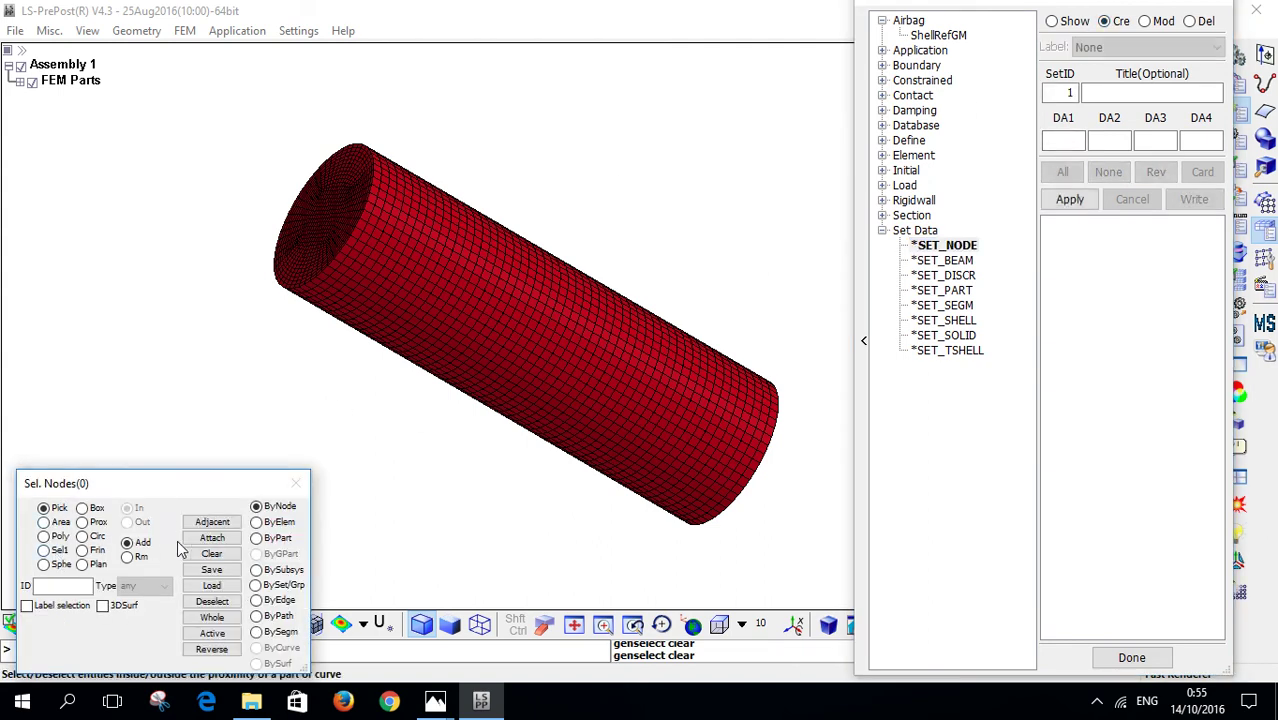
left_click(256, 522)
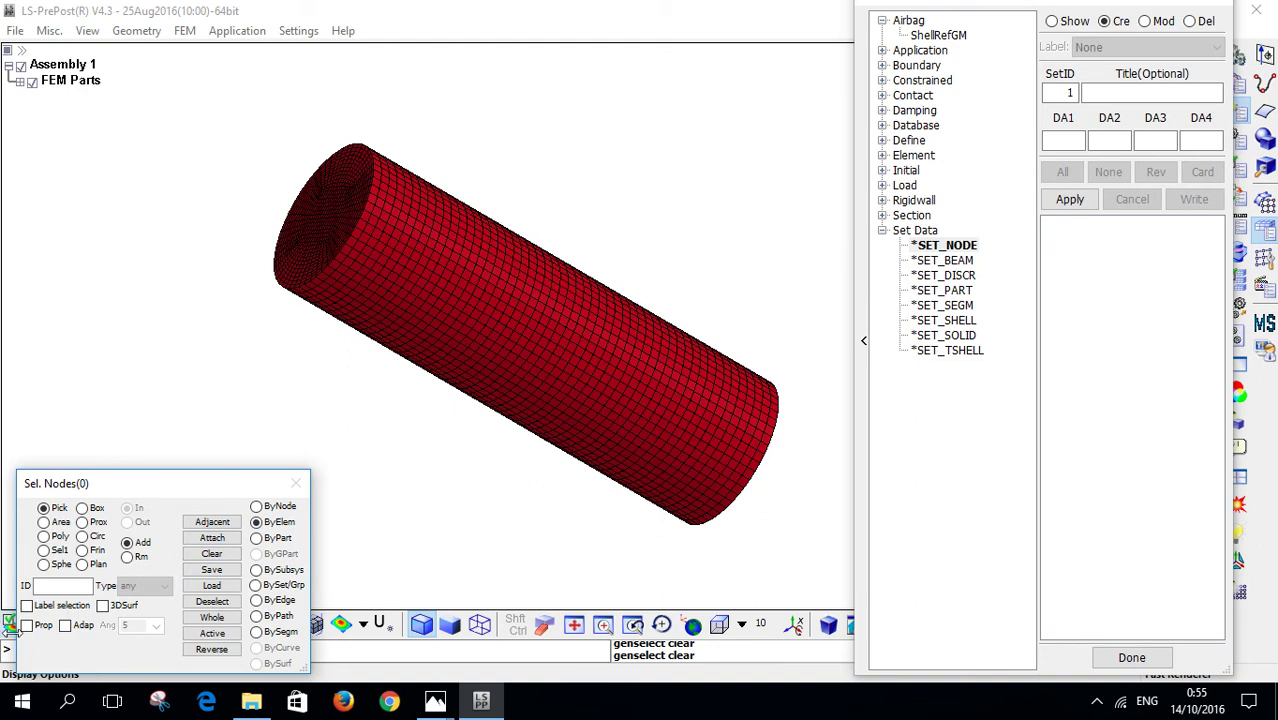
left_click(321, 237)
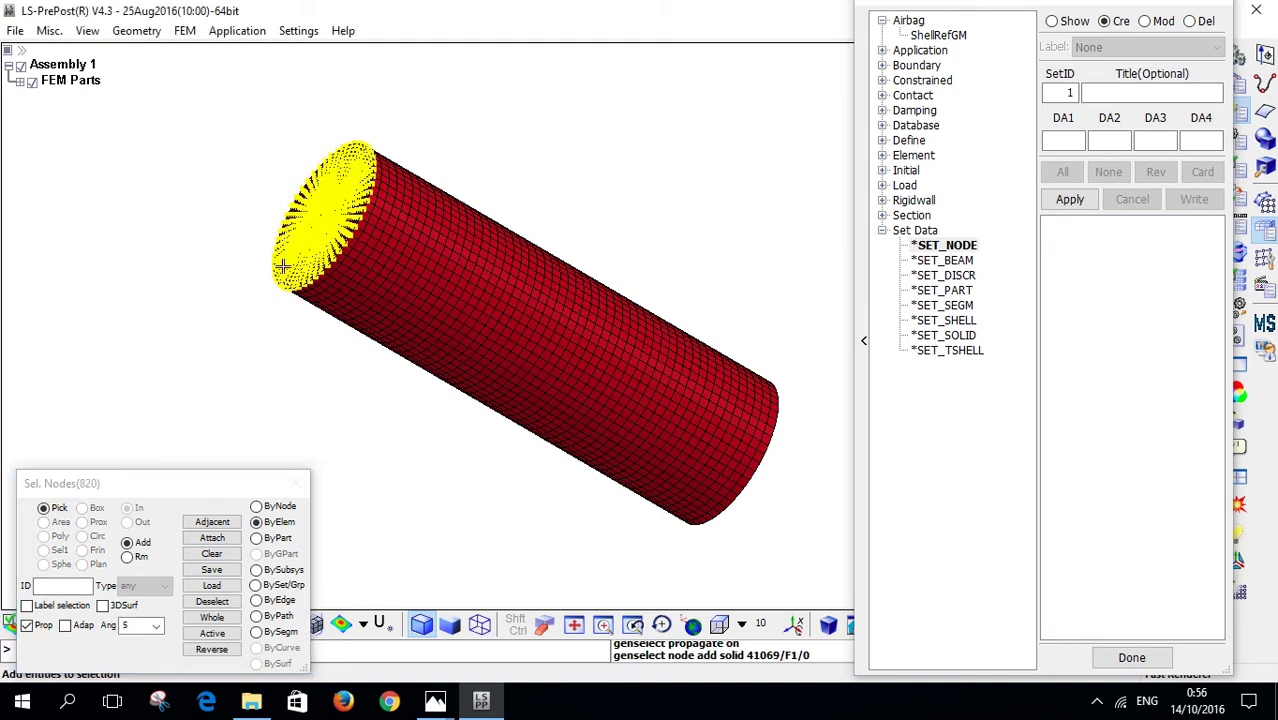
left_click_drag(107, 486, 121, 353)
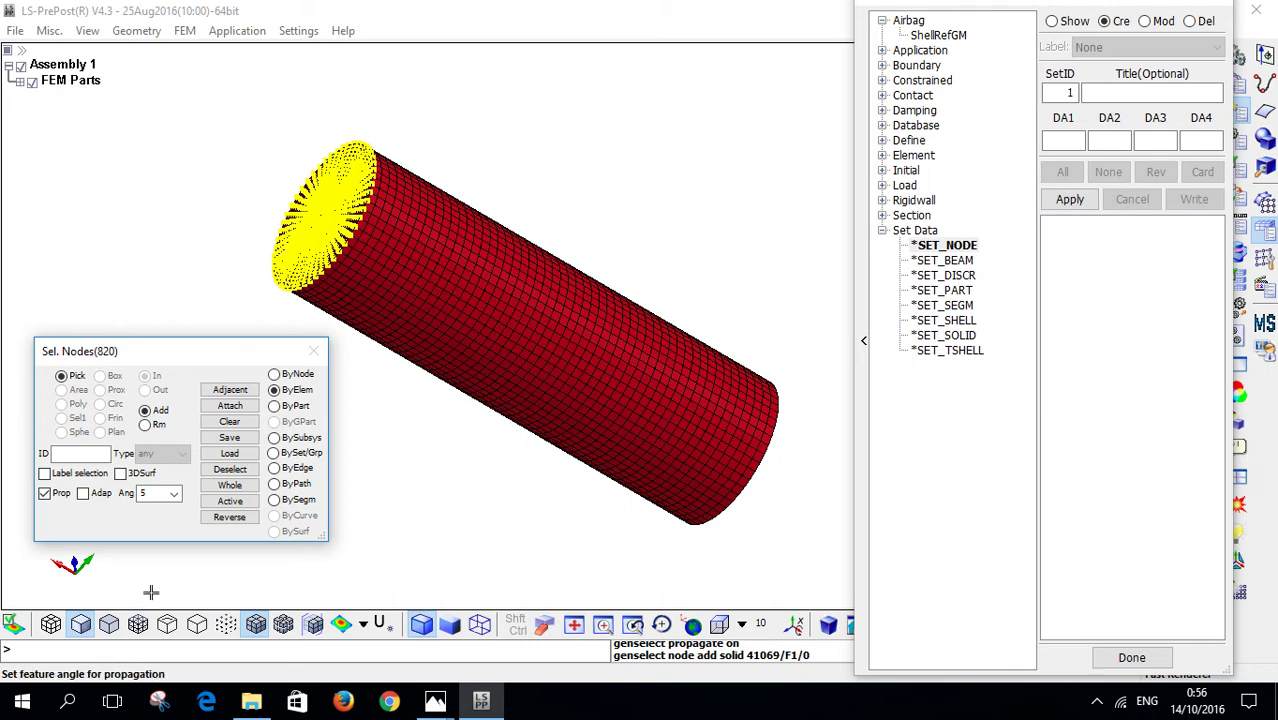
Step: Title the node set 'Load Nodes' and create it as set 1
left_click(1159, 93)
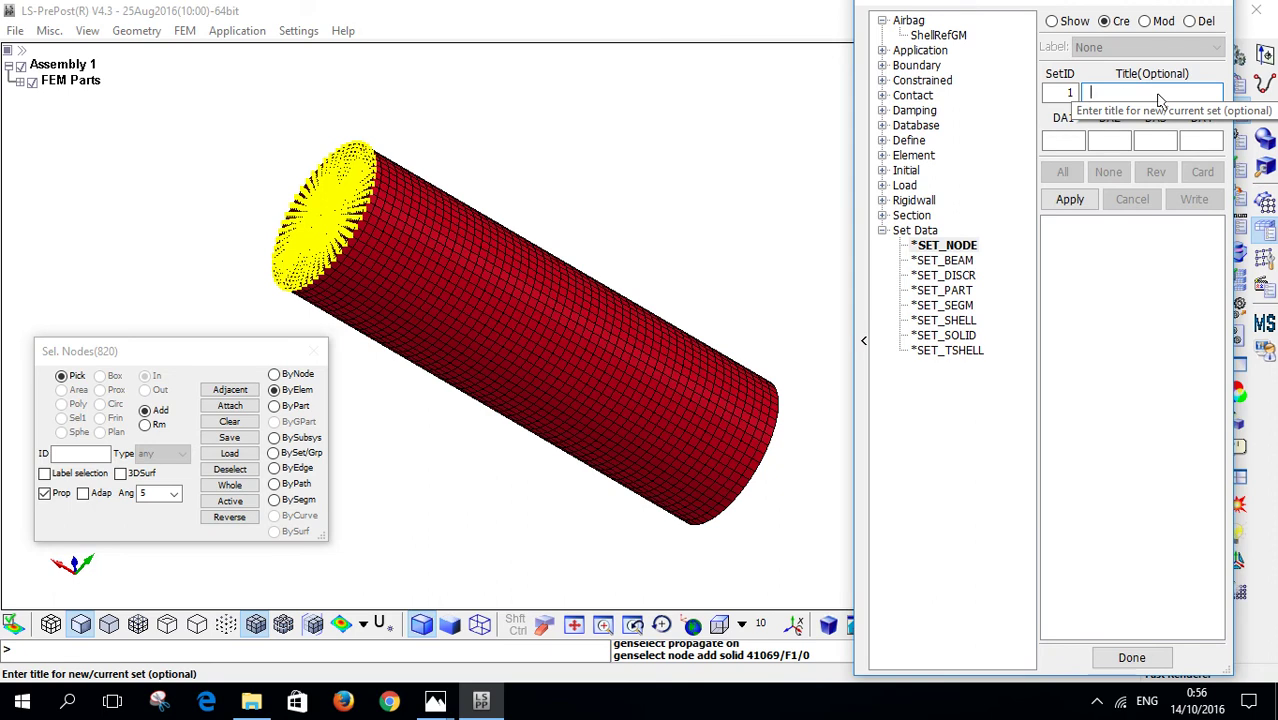
type("Load Nodes")
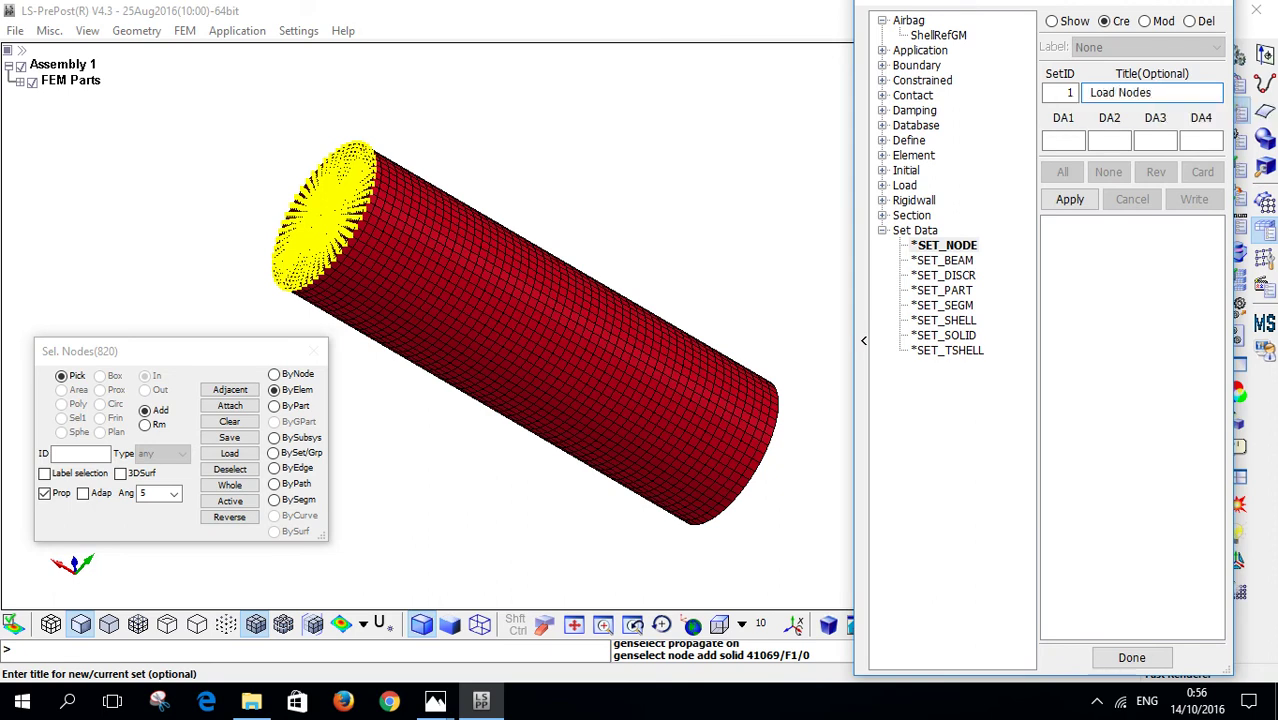
left_click(1068, 200)
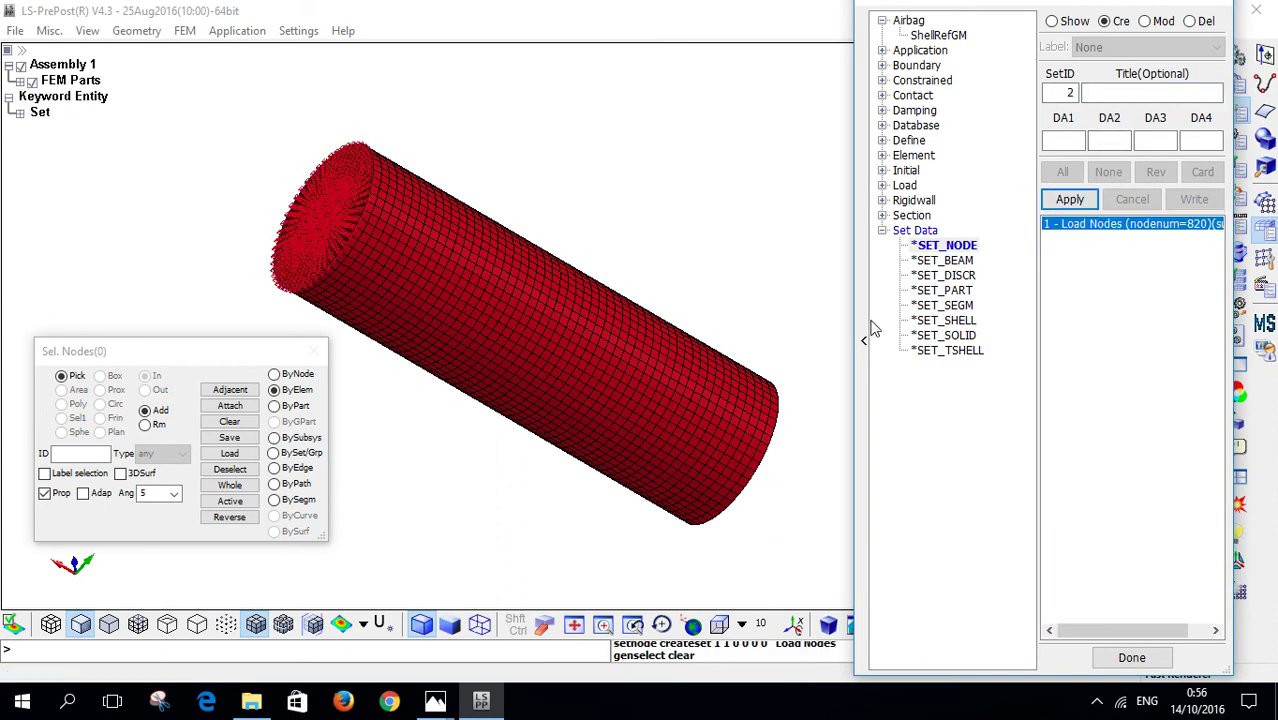
left_click_drag(789, 374, 578, 260, "shift")
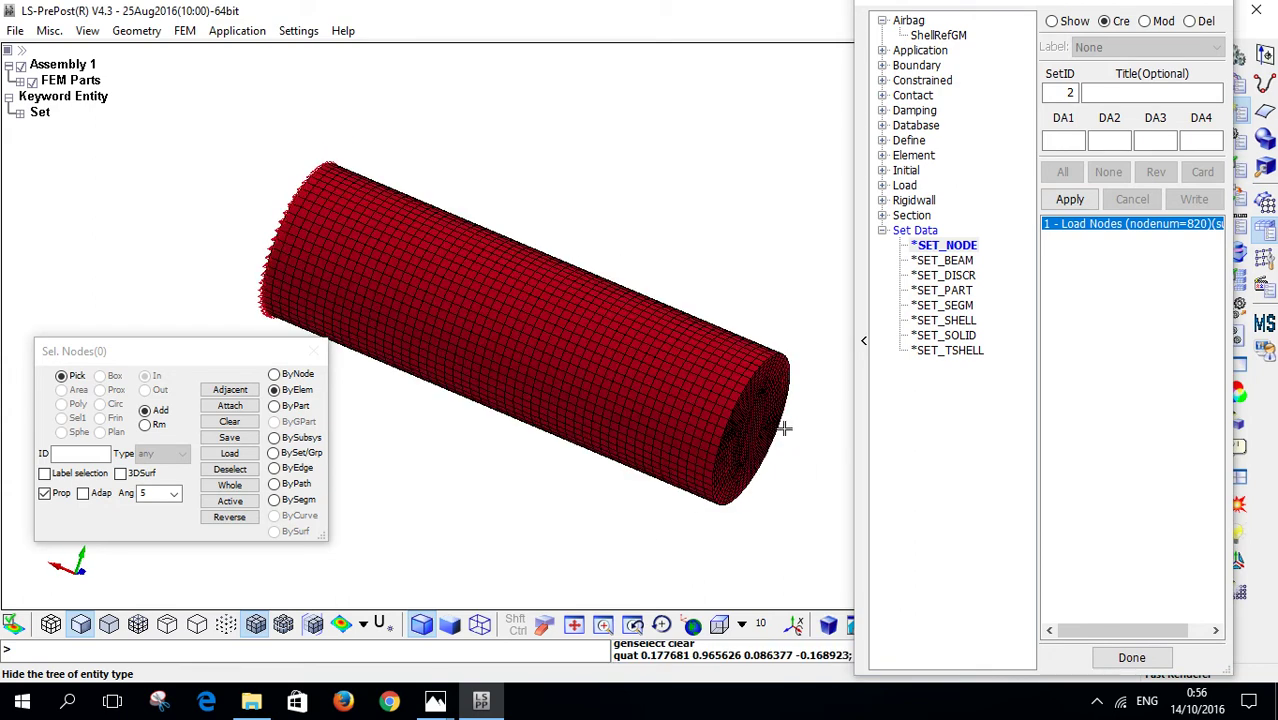
left_click(882, 21)
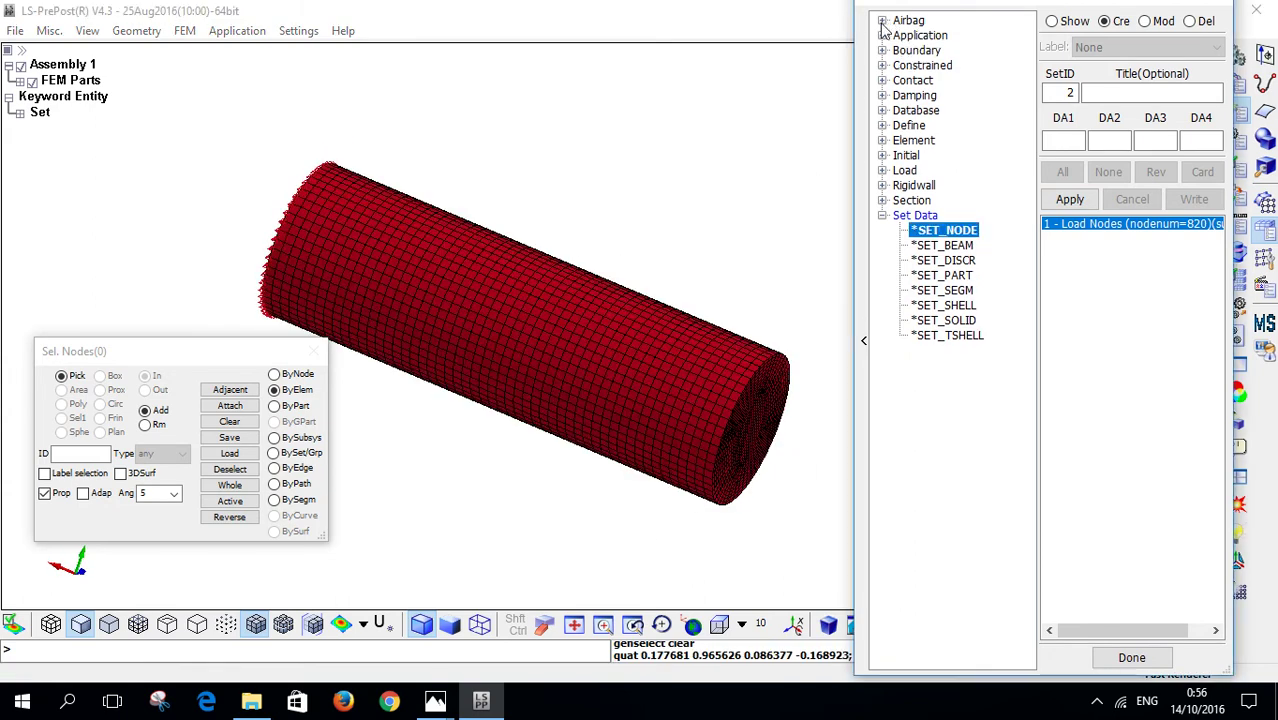
left_click(882, 50)
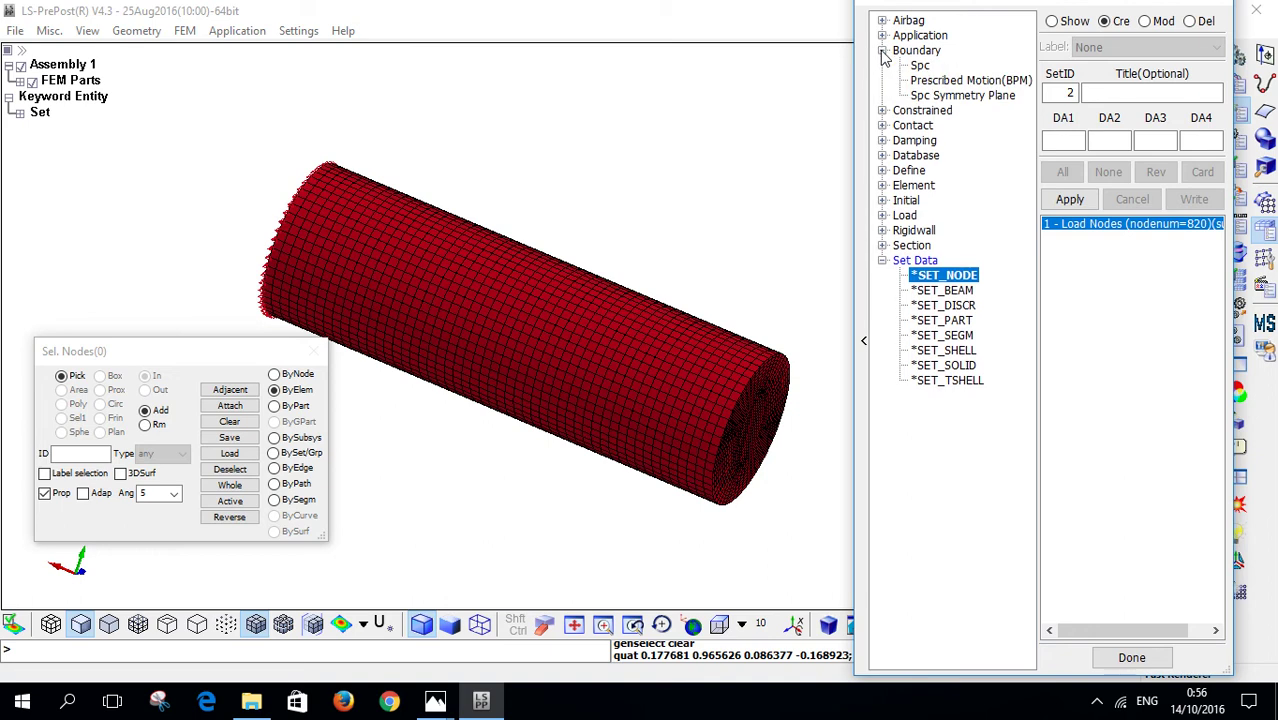
Step: Apply an SPC fixing all six DOFs (111111) on the 820 opposite end-face nodes
left_click(913, 68)
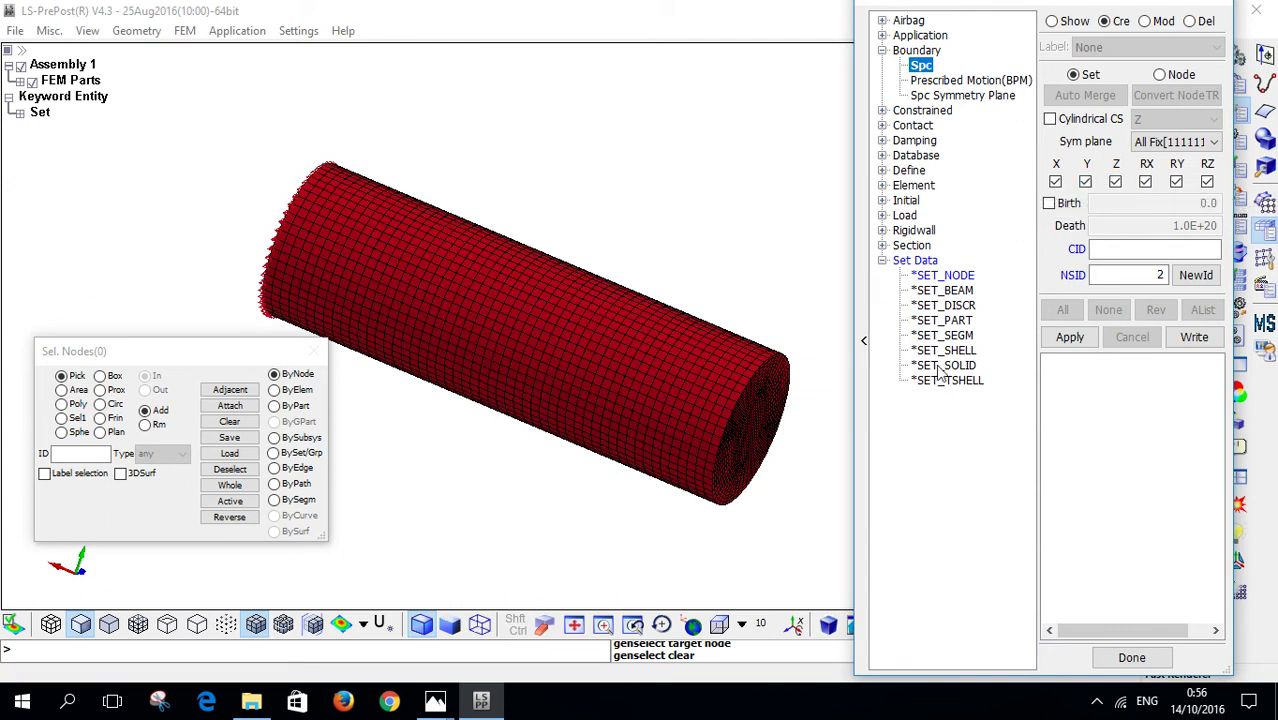
left_click(274, 390)
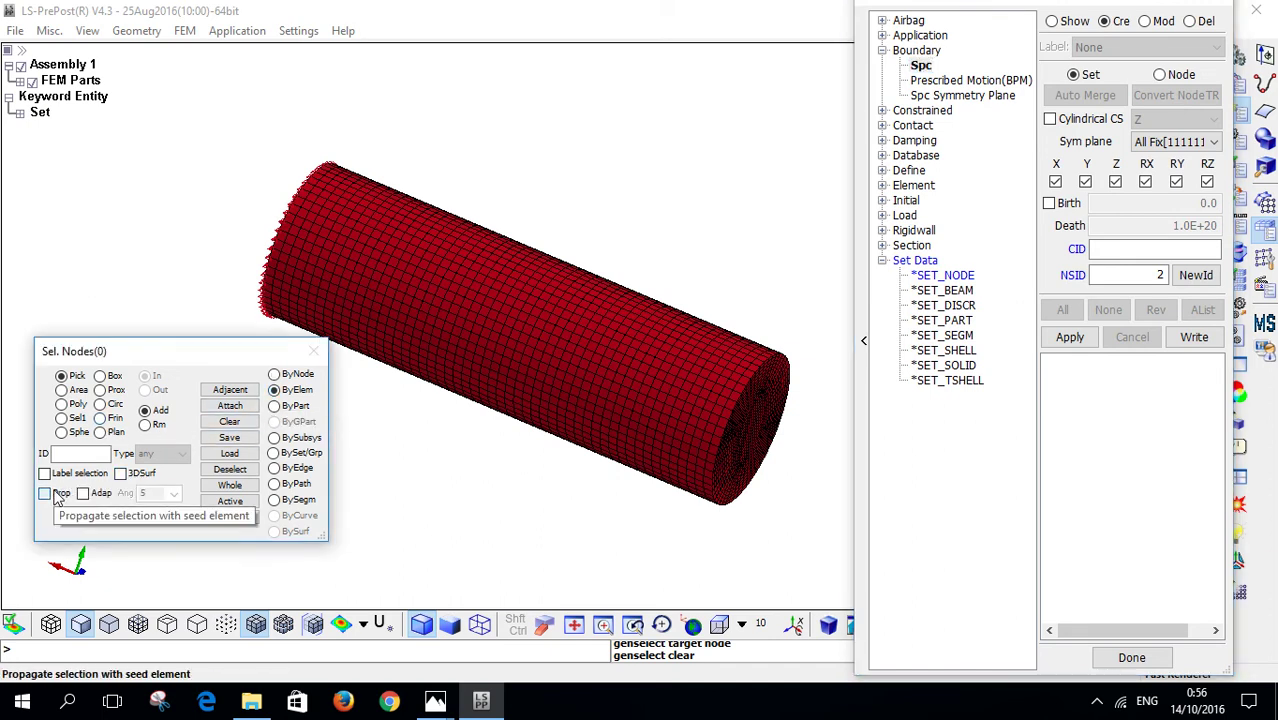
left_click(58, 494)
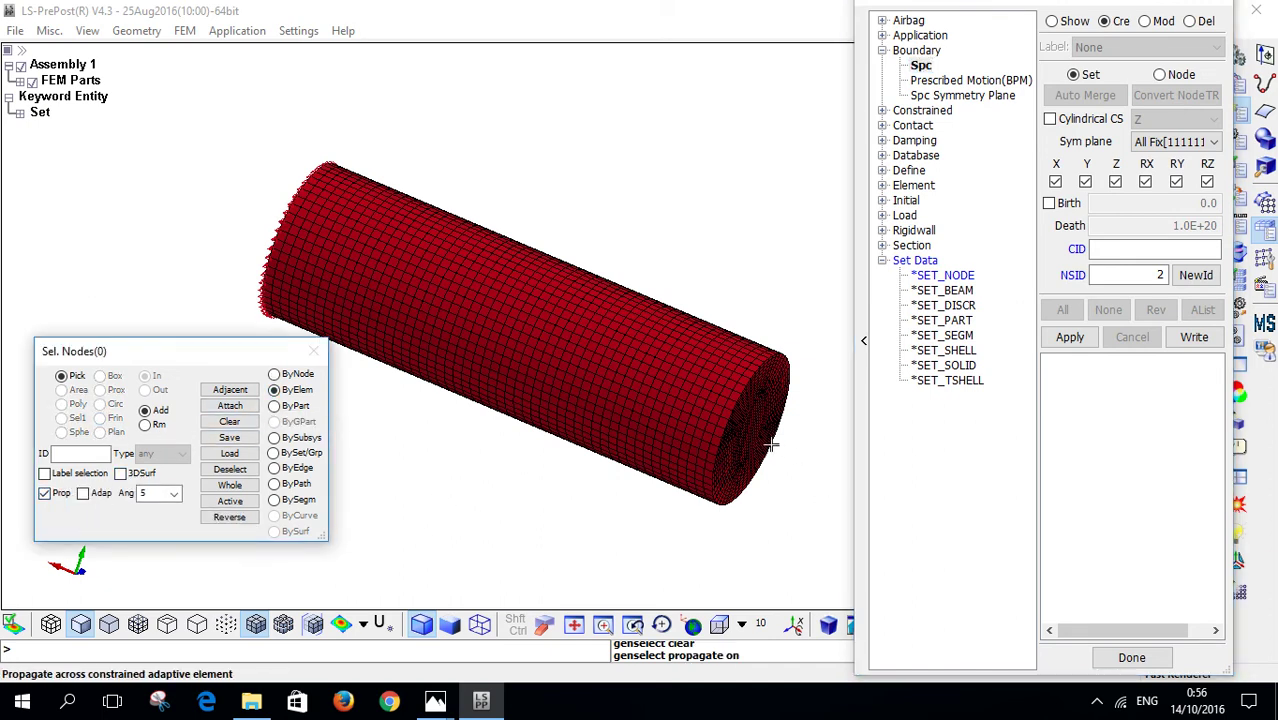
left_click(741, 426)
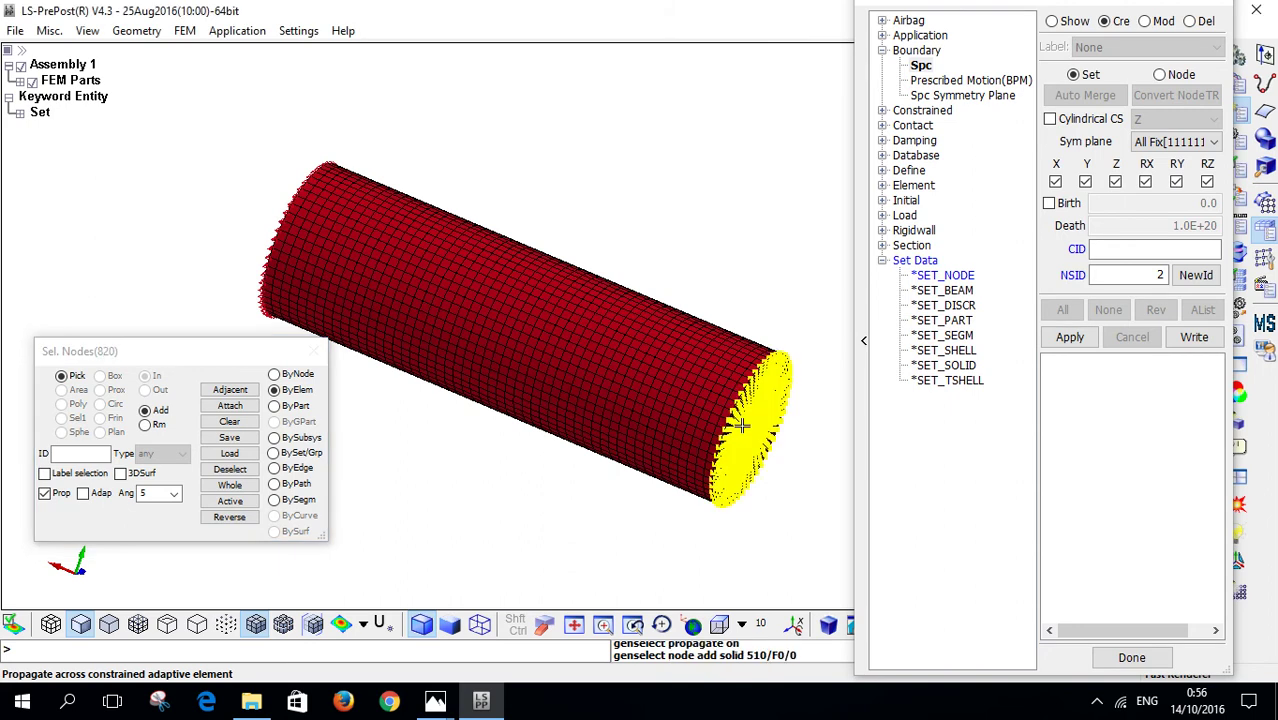
left_click(1068, 338)
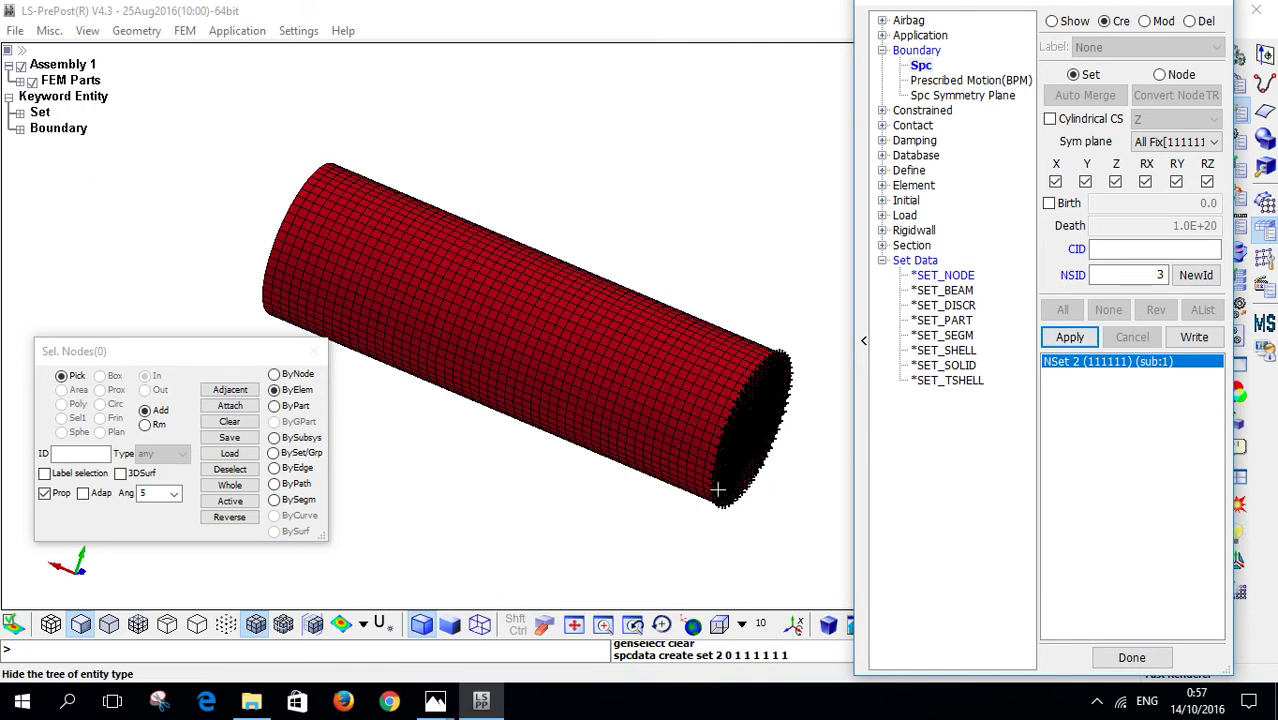
mouse_move(536, 295)
left_mouse_down("ctrl")
mouse_move(536, 277)
mouse_move(648, 331)
mouse_move(827, 375)
left_mouse_up("ctrl")
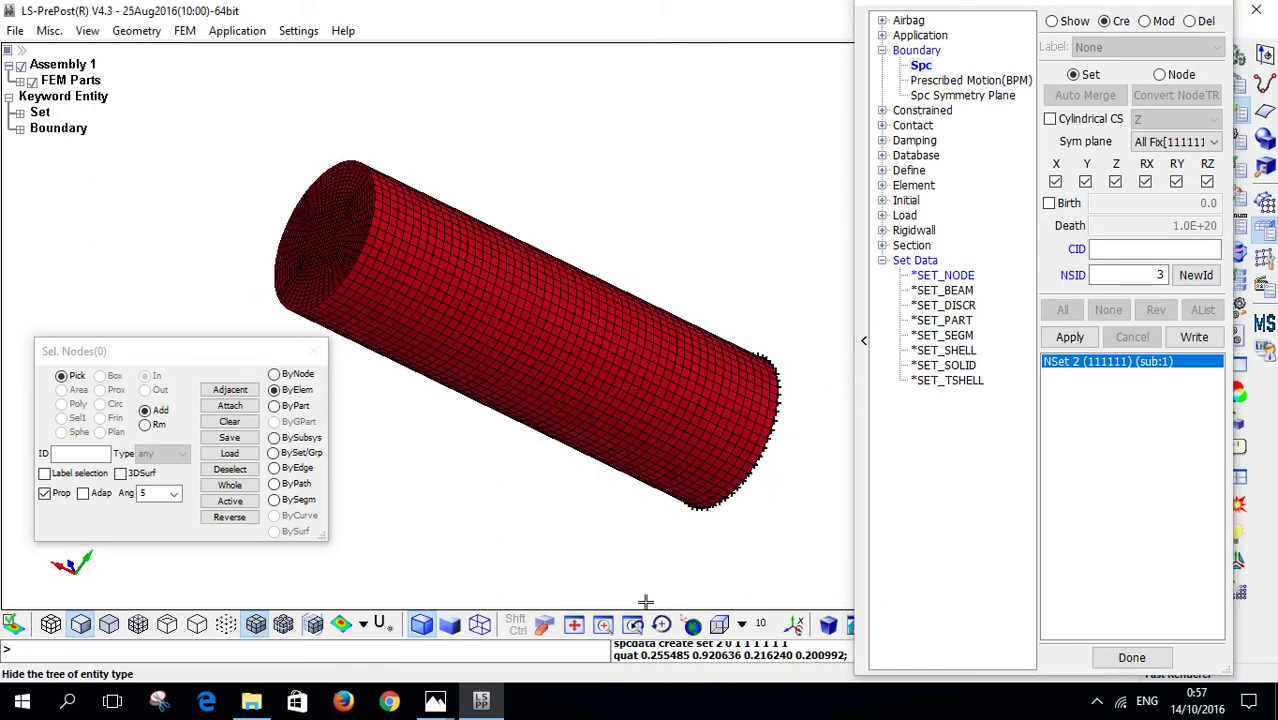
left_click(882, 261)
left_click(882, 50)
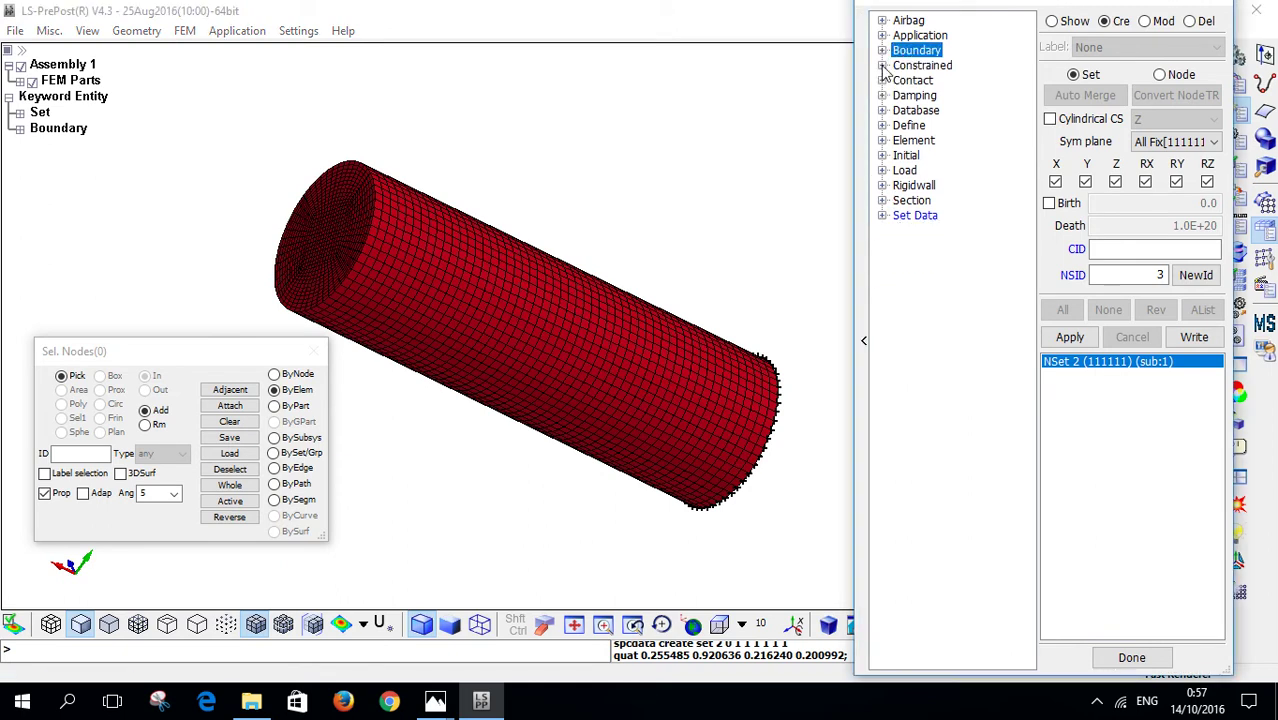
left_click(908, 216)
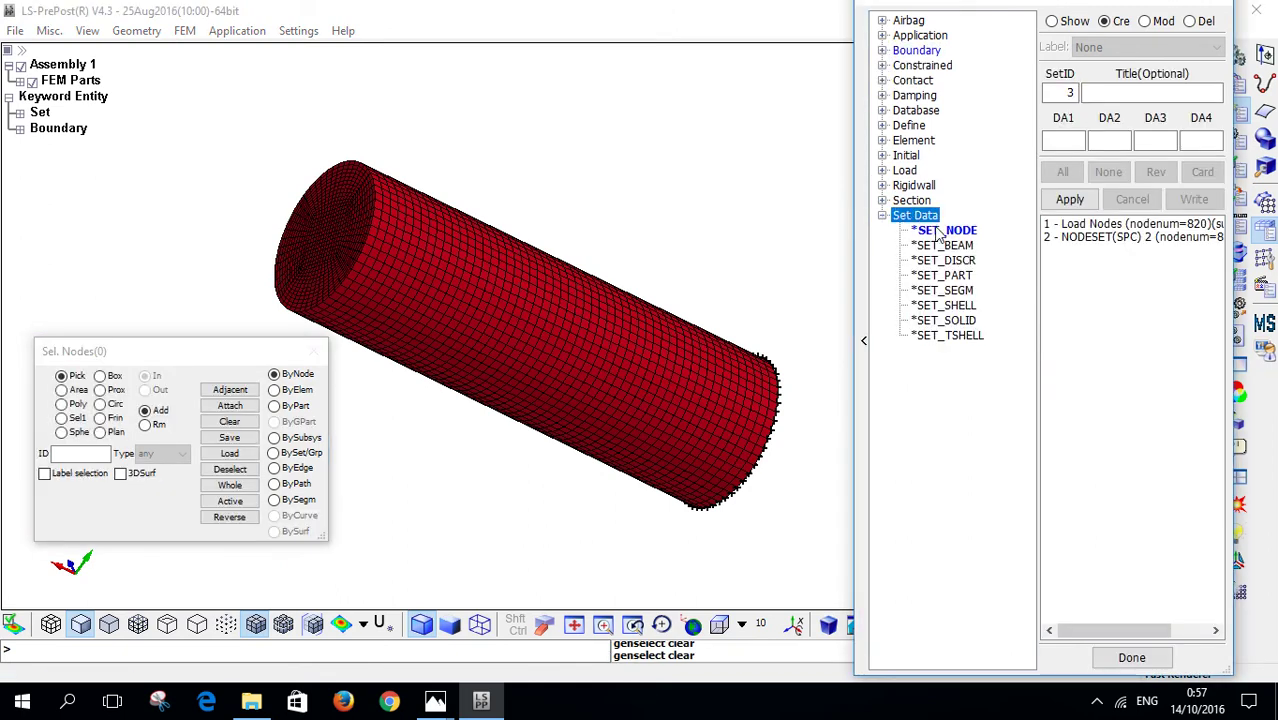
left_click(1052, 228)
double_click(1054, 226)
left_click(1057, 223)
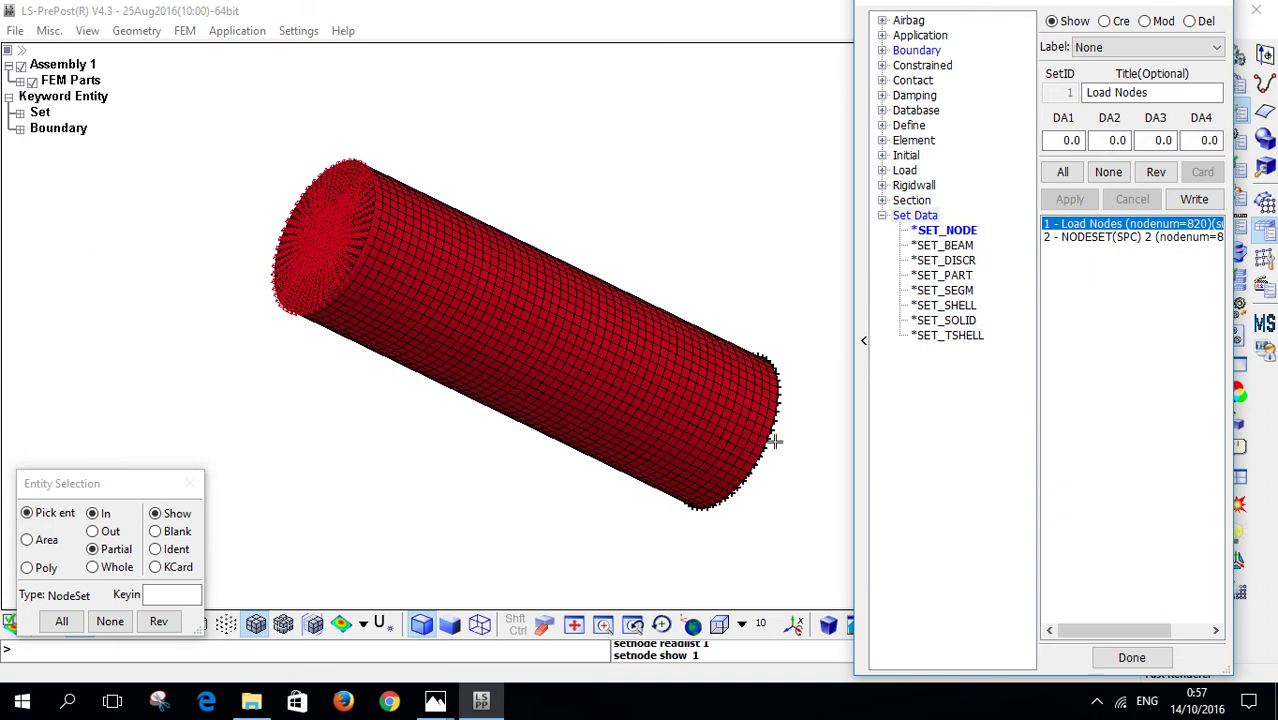
left_click(1139, 237)
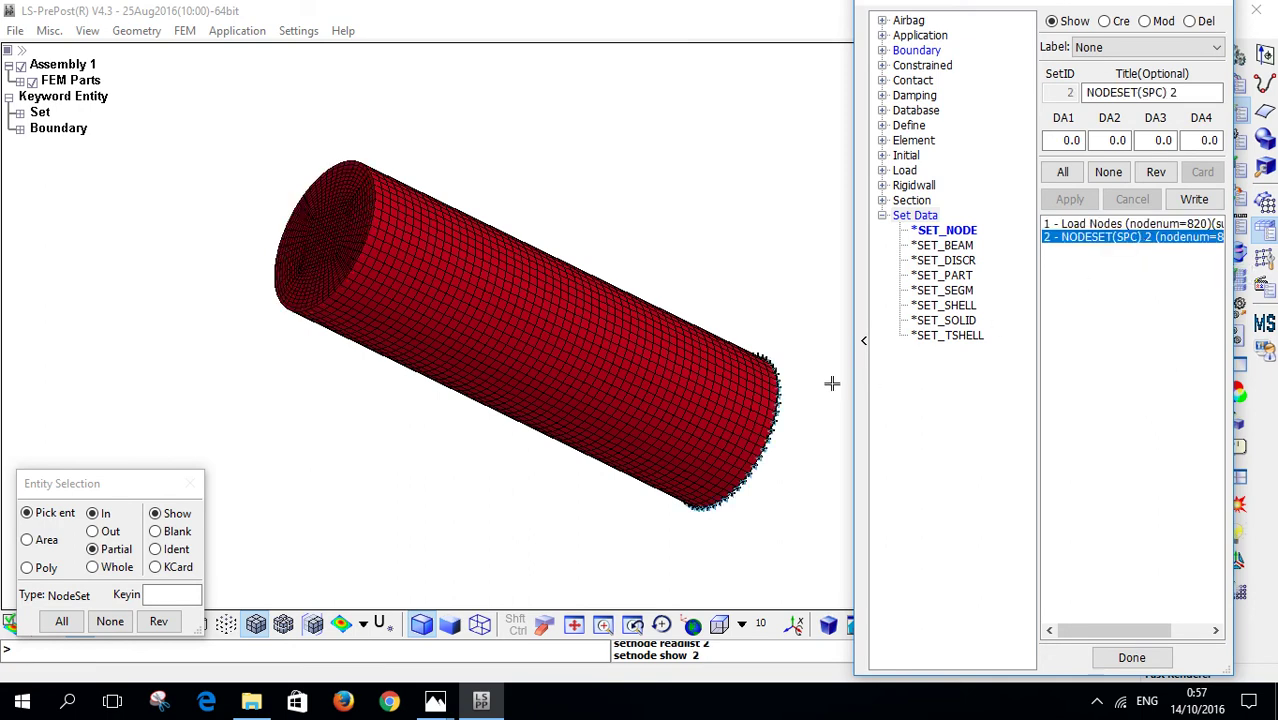
left_click_drag(799, 444, 761, 421, "shift")
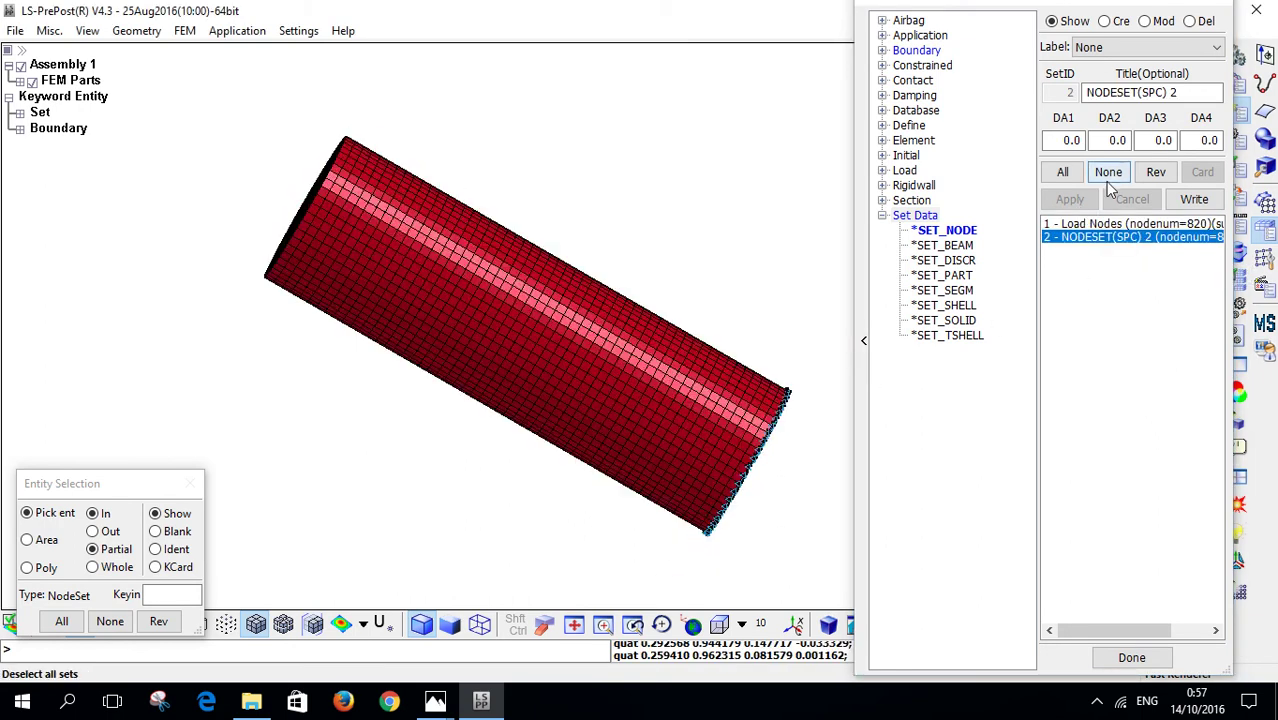
left_click(1108, 172)
left_click(922, 52)
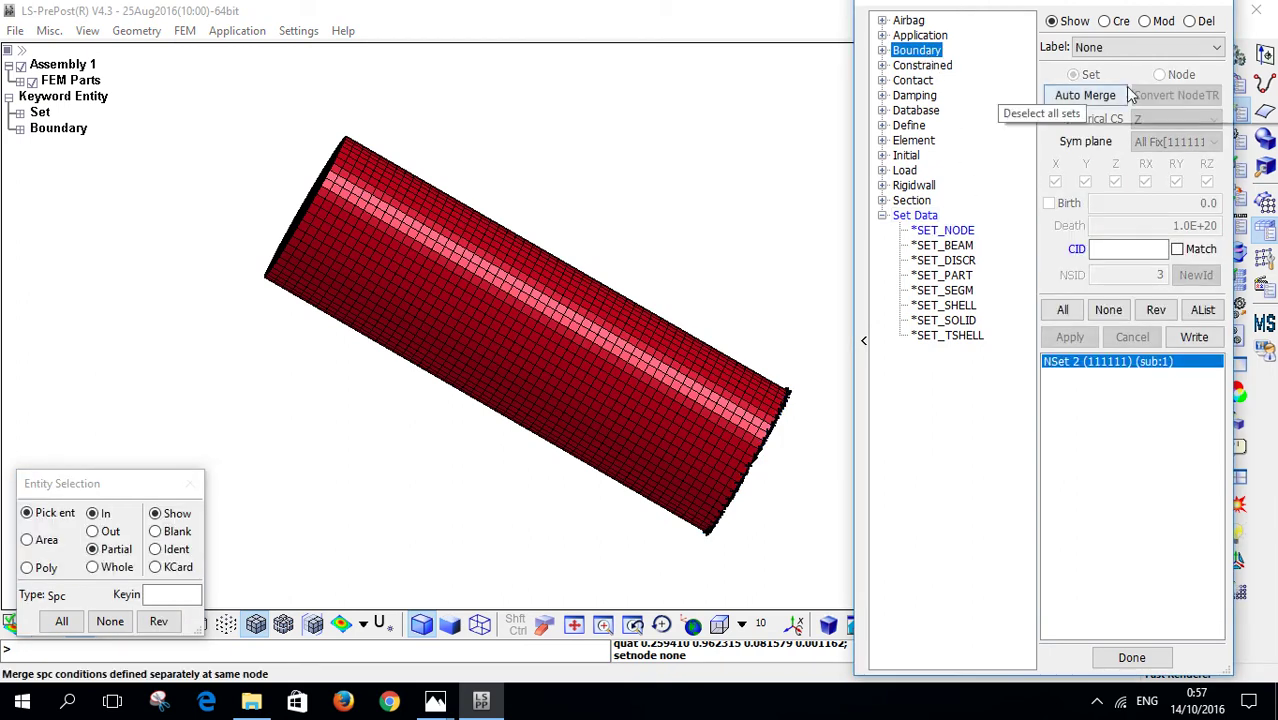
left_click(1108, 310)
left_click_drag(699, 225, 765, 248, "shift")
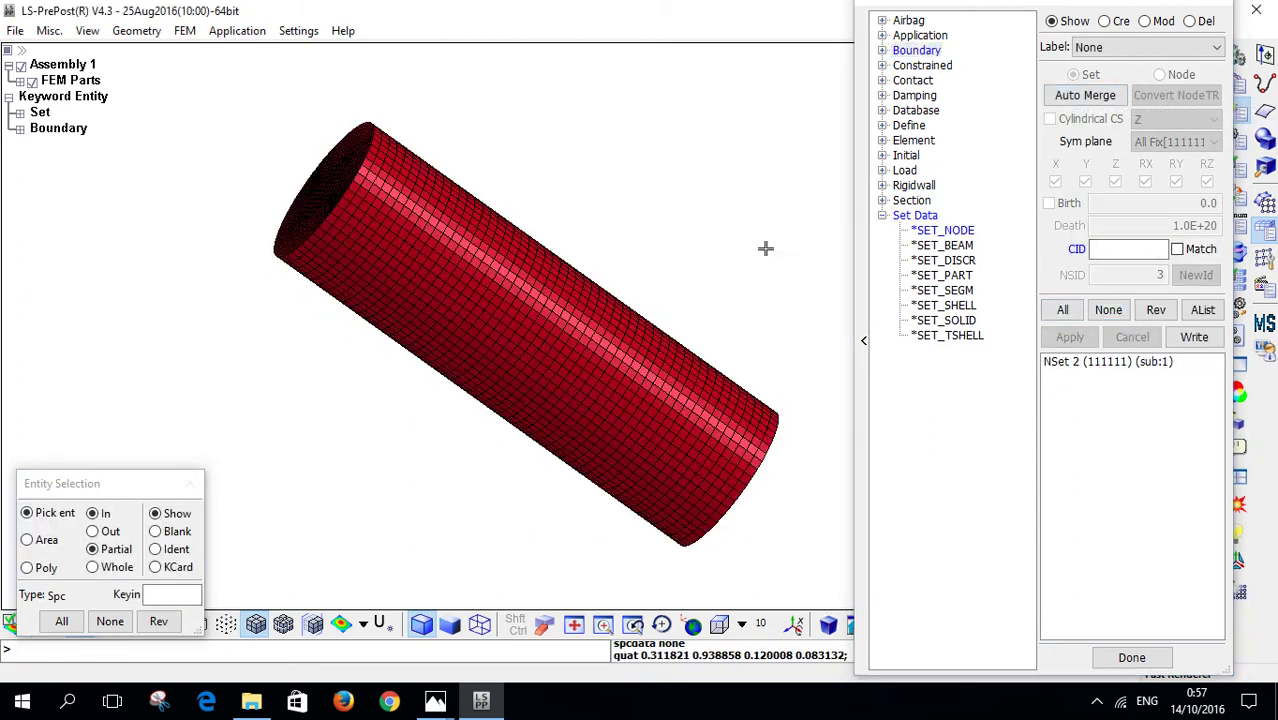
left_click(1193, 8)
Step: Close the entity creation panel and expand the DEFINE keywords in Keyword Manager
left_click(1178, 31)
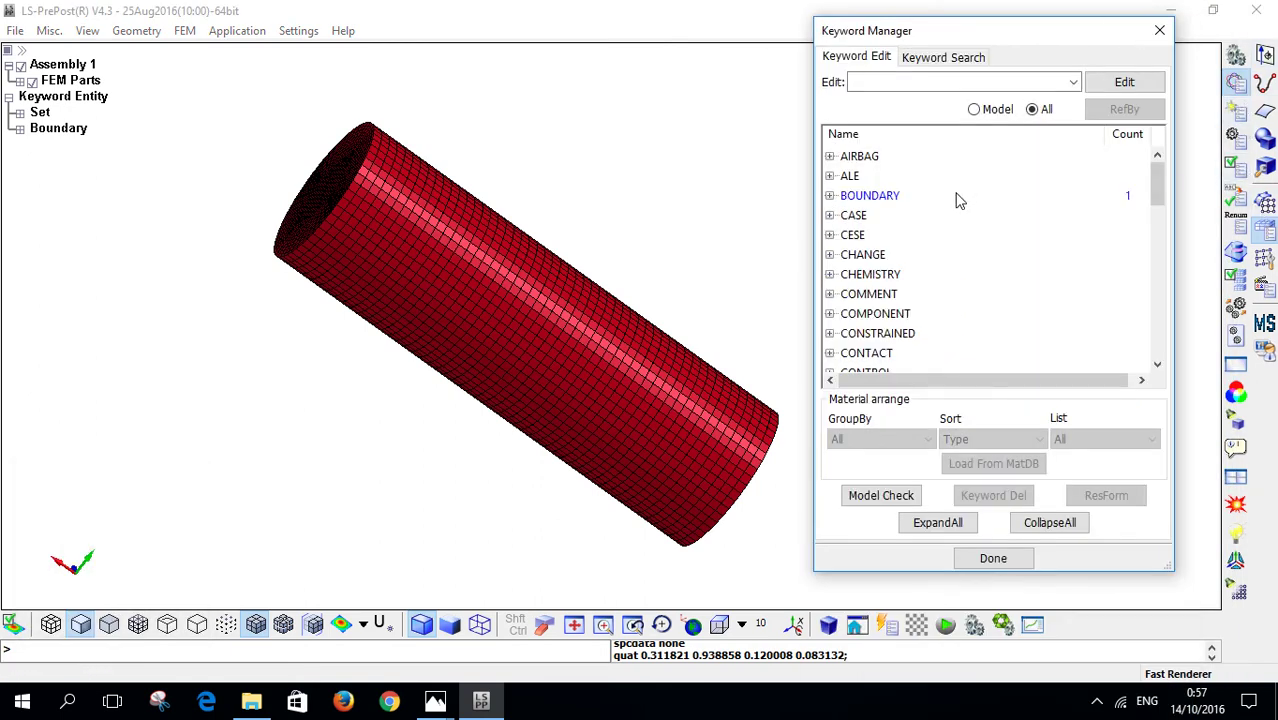
scroll(955, 200, "down", 4)
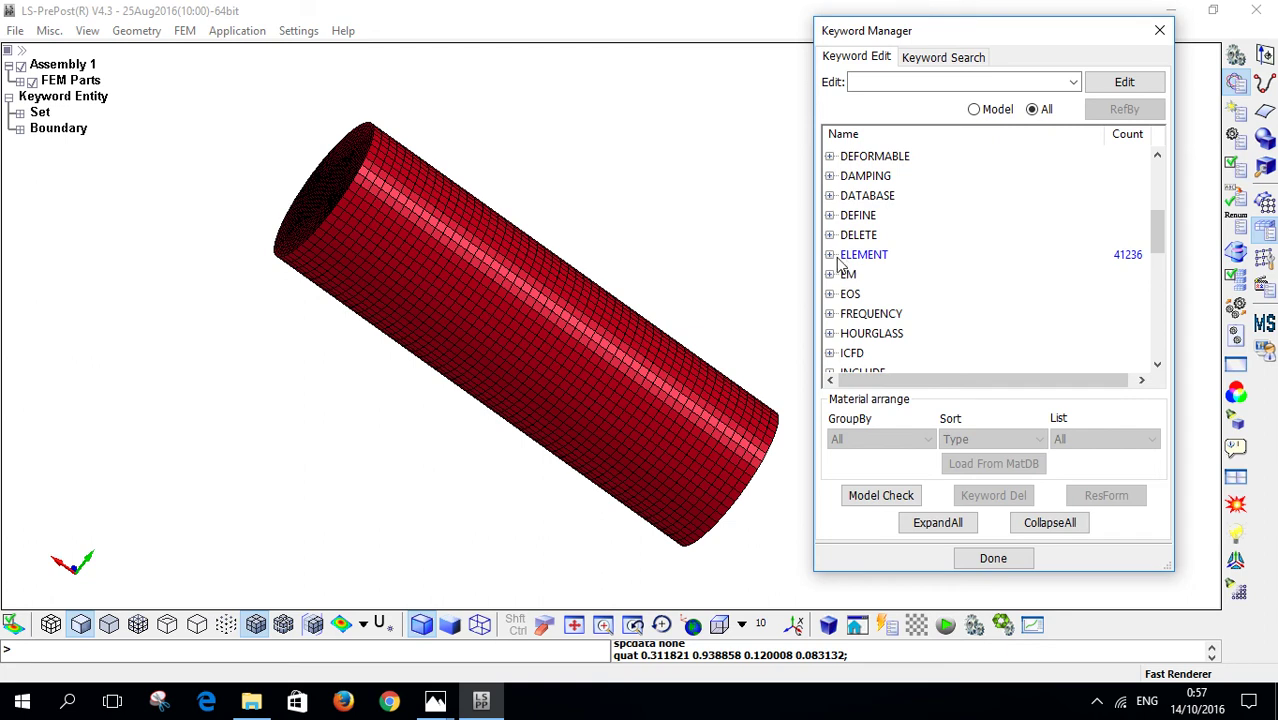
left_click(833, 216)
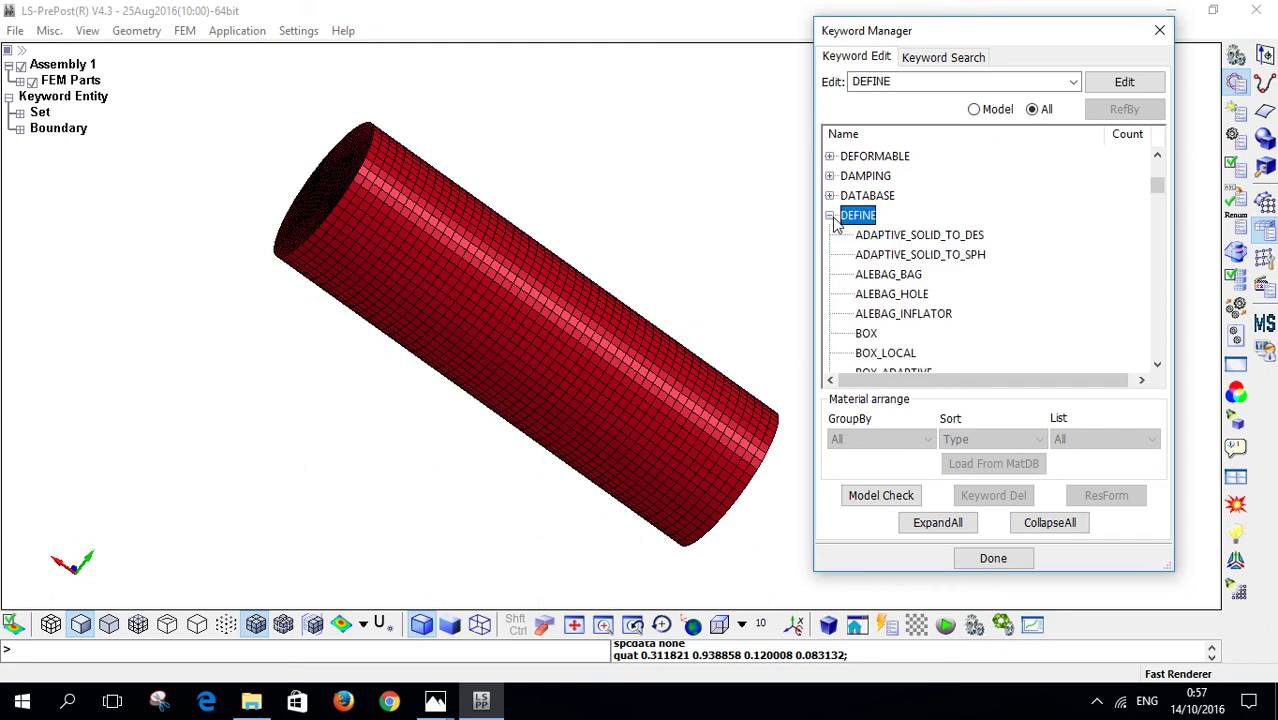
scroll(865, 237, "down", 5)
scroll(862, 283, "down", 9)
scroll(862, 283, "up", 2)
scroll(862, 283, "down", 7)
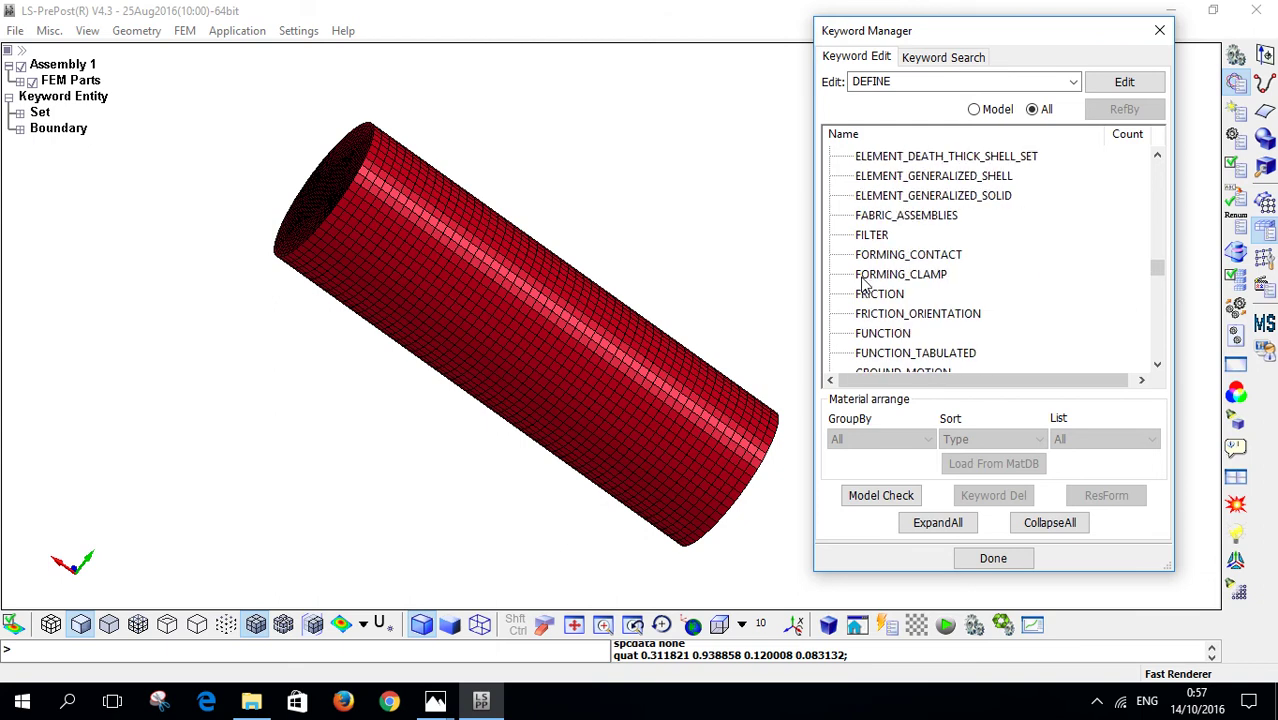
scroll(862, 283, "down", 15)
scroll(862, 283, "up", 15)
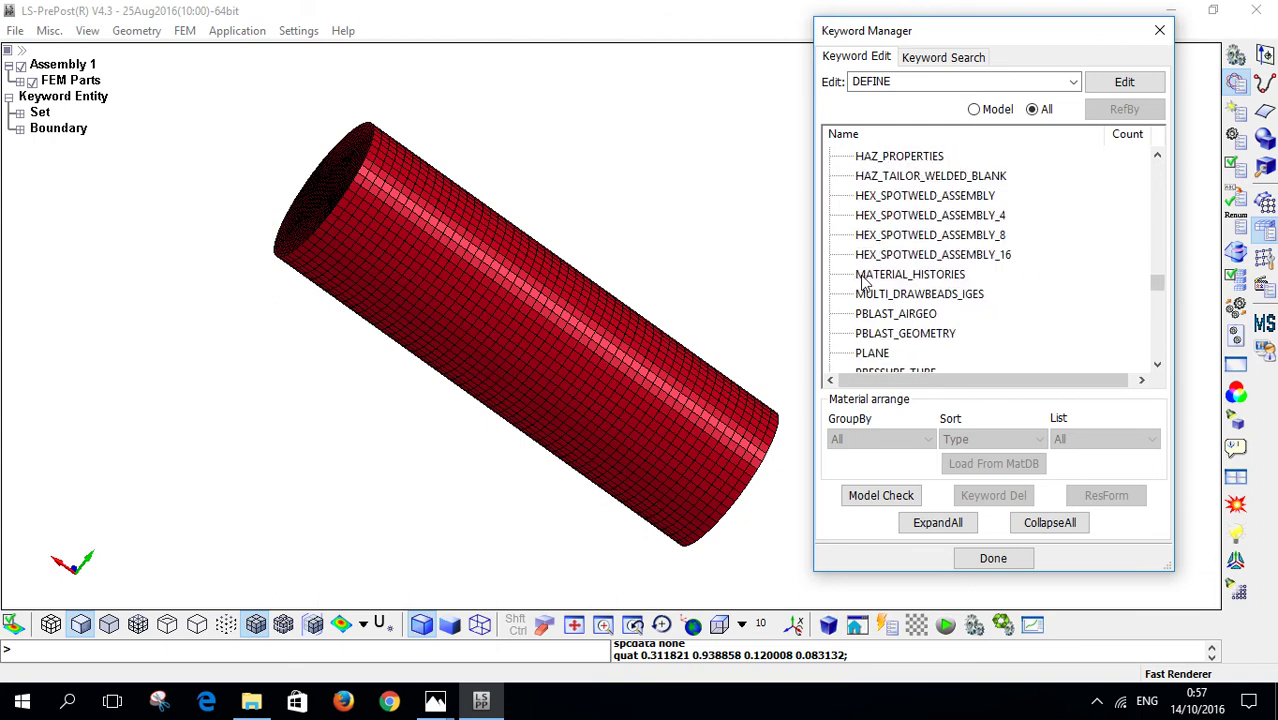
scroll(862, 283, "down", 15)
scroll(862, 283, "down", 2)
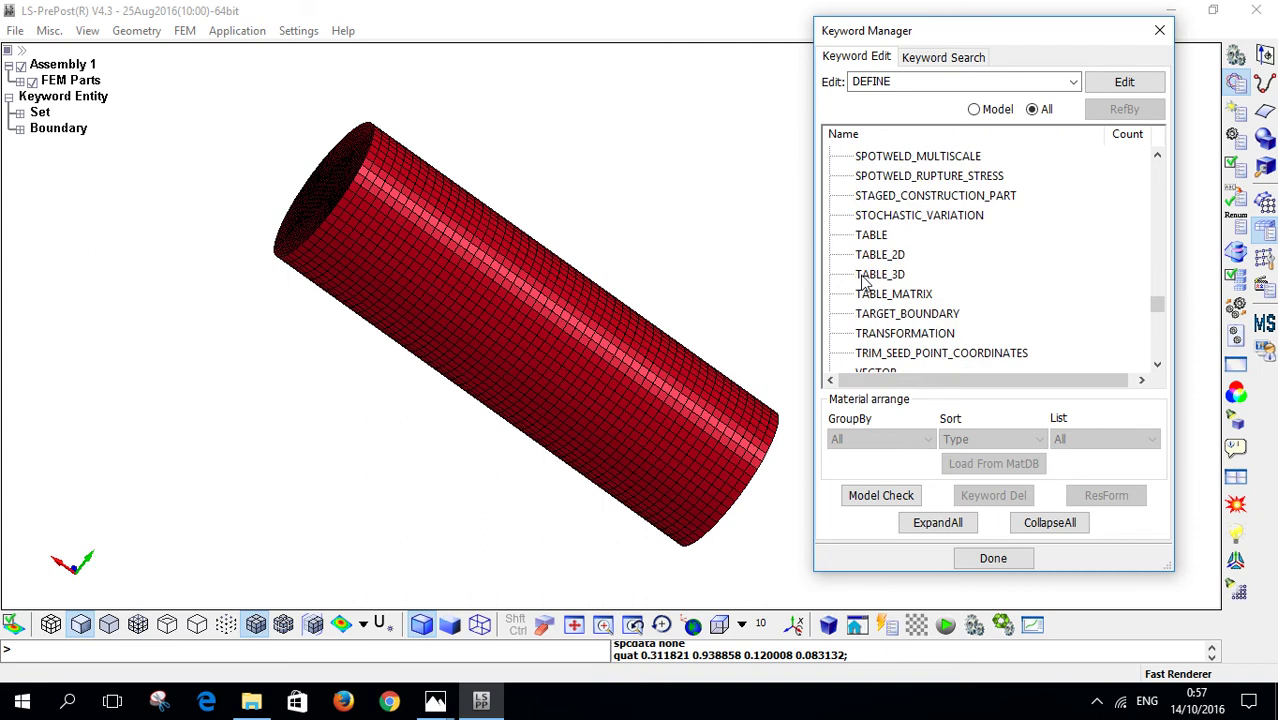
Step: Open a new DEFINE_CURVE entry form
left_click(862, 283)
scroll(862, 283, "up", 6)
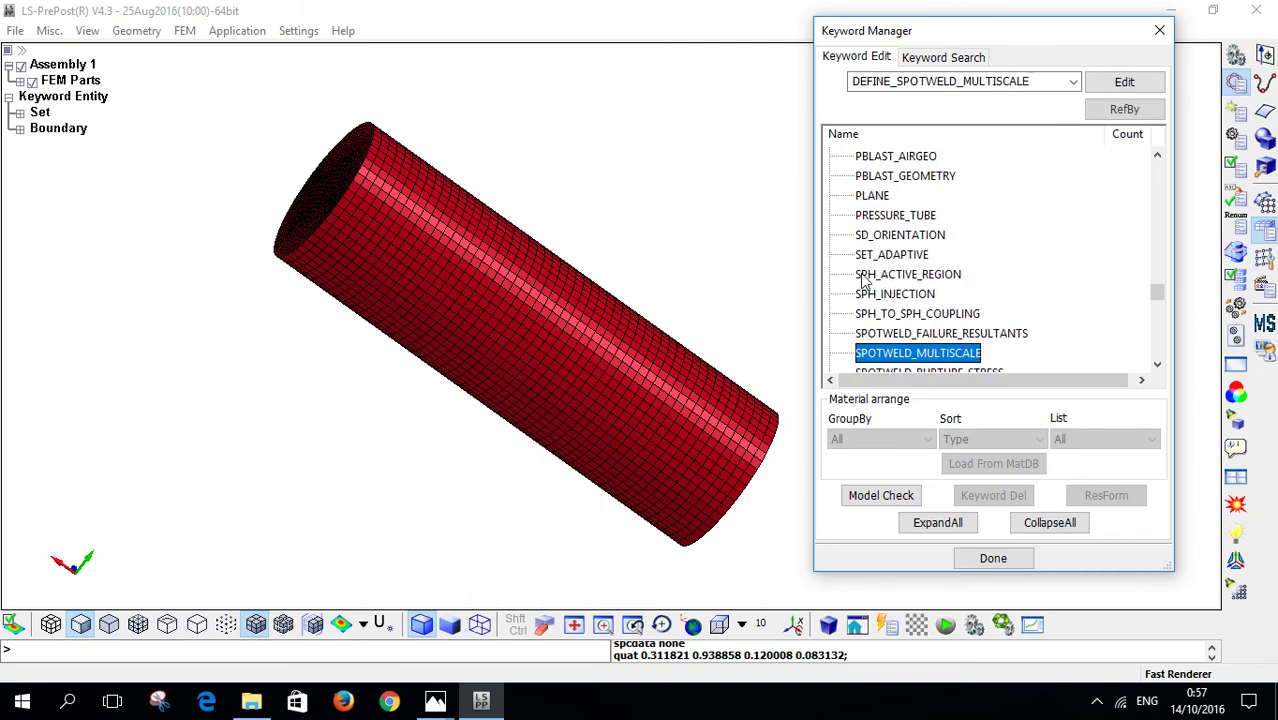
scroll(866, 272, "up", 6)
scroll(868, 257, "up", 9)
scroll(868, 257, "up", 4)
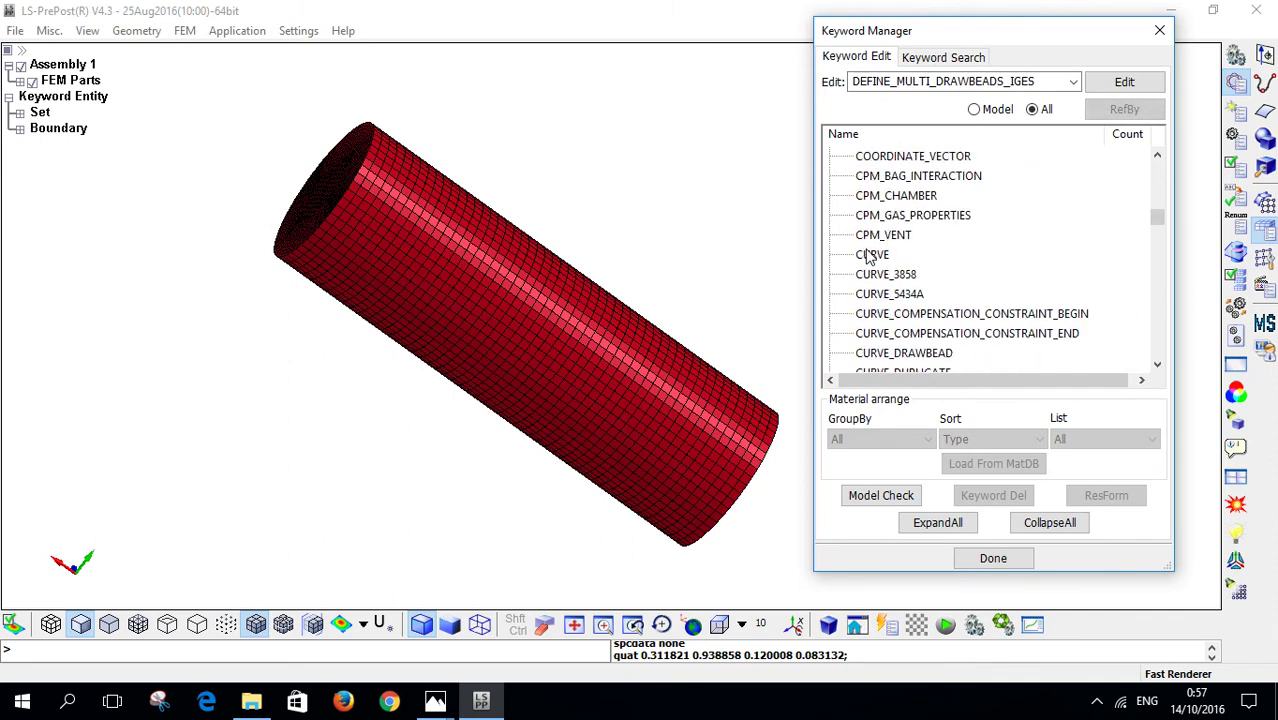
left_click(870, 256)
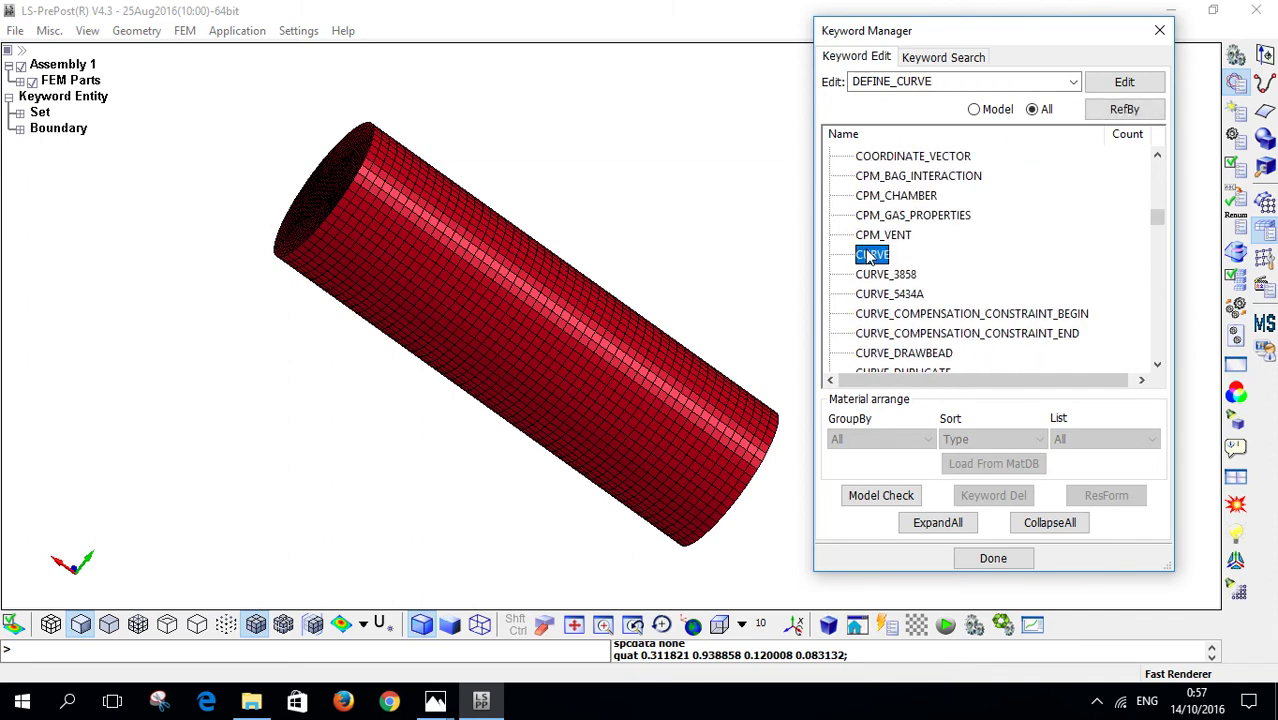
double_click(870, 256)
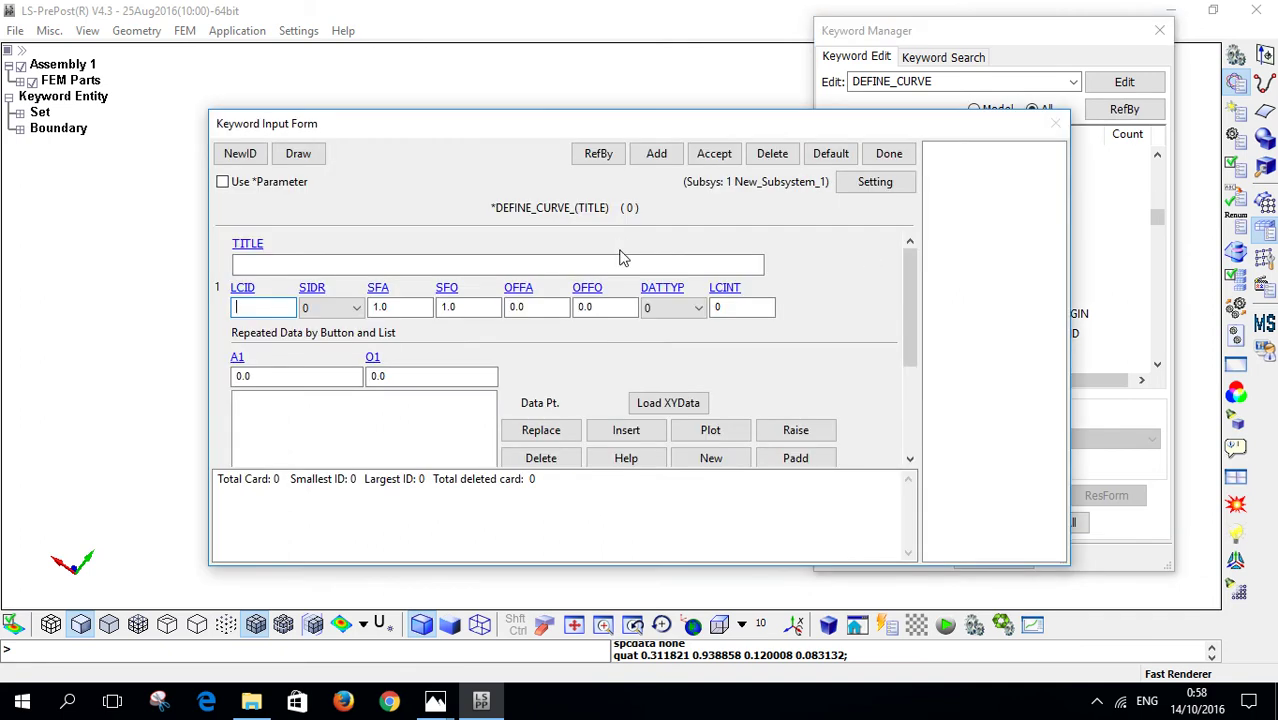
Step: Title the curve 'Load Curve', give it new ID 1, and insert point (0, 0)
left_click(607, 263)
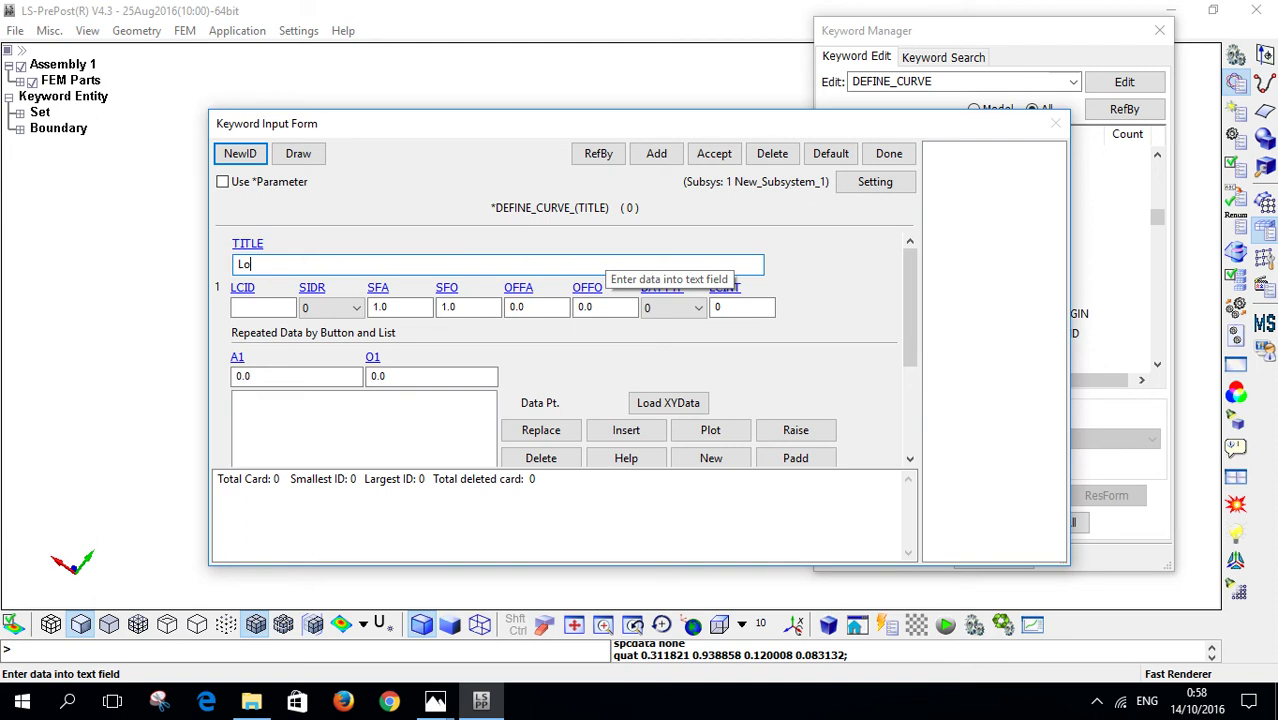
type("Load Curve")
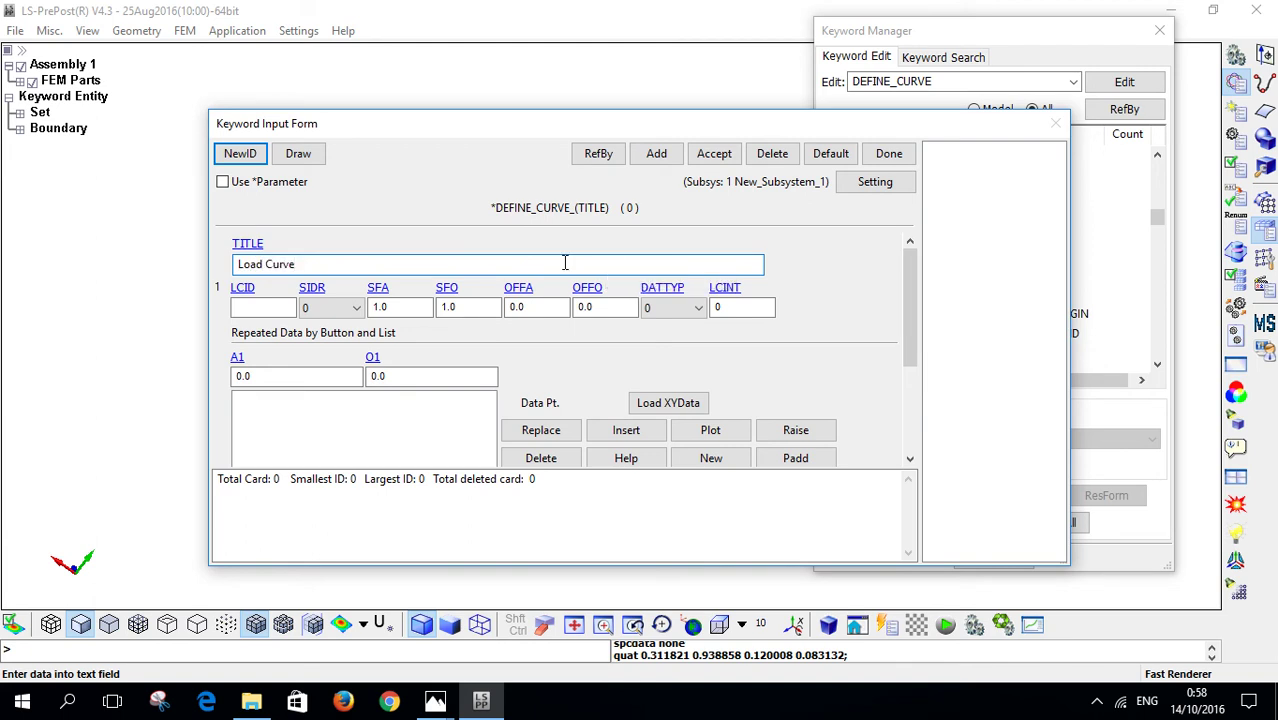
left_click(232, 156)
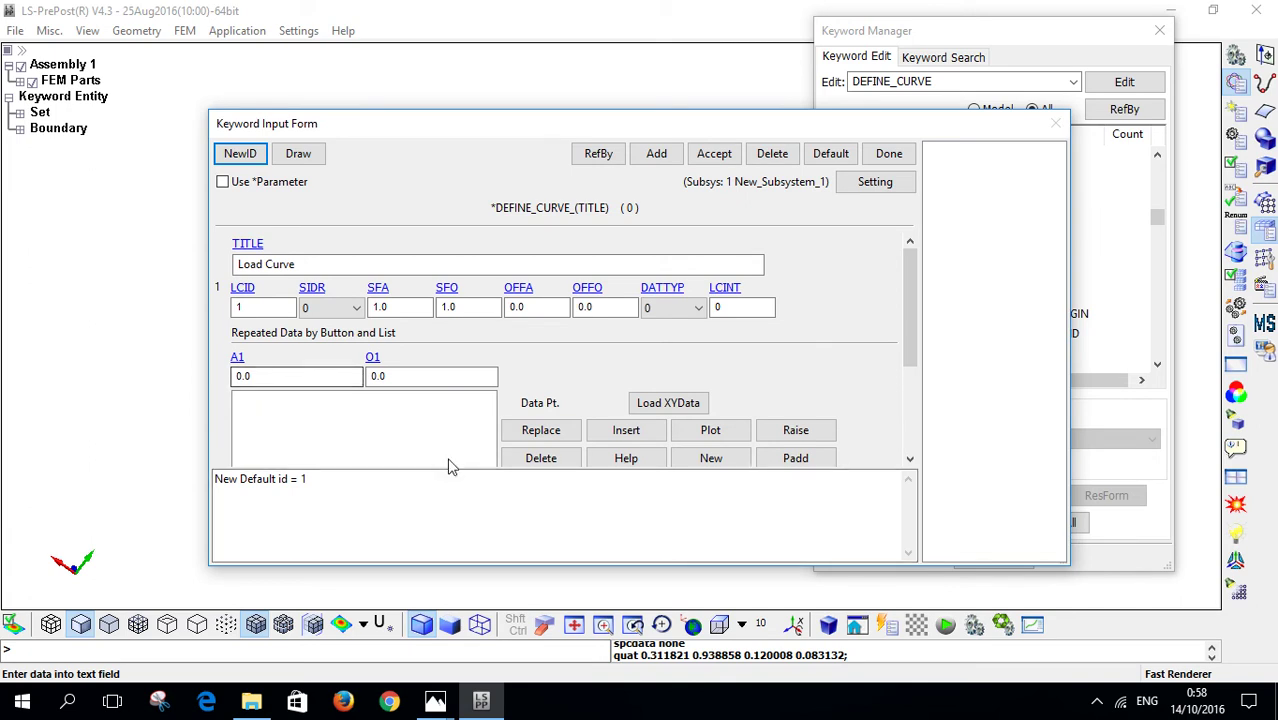
left_click(630, 438)
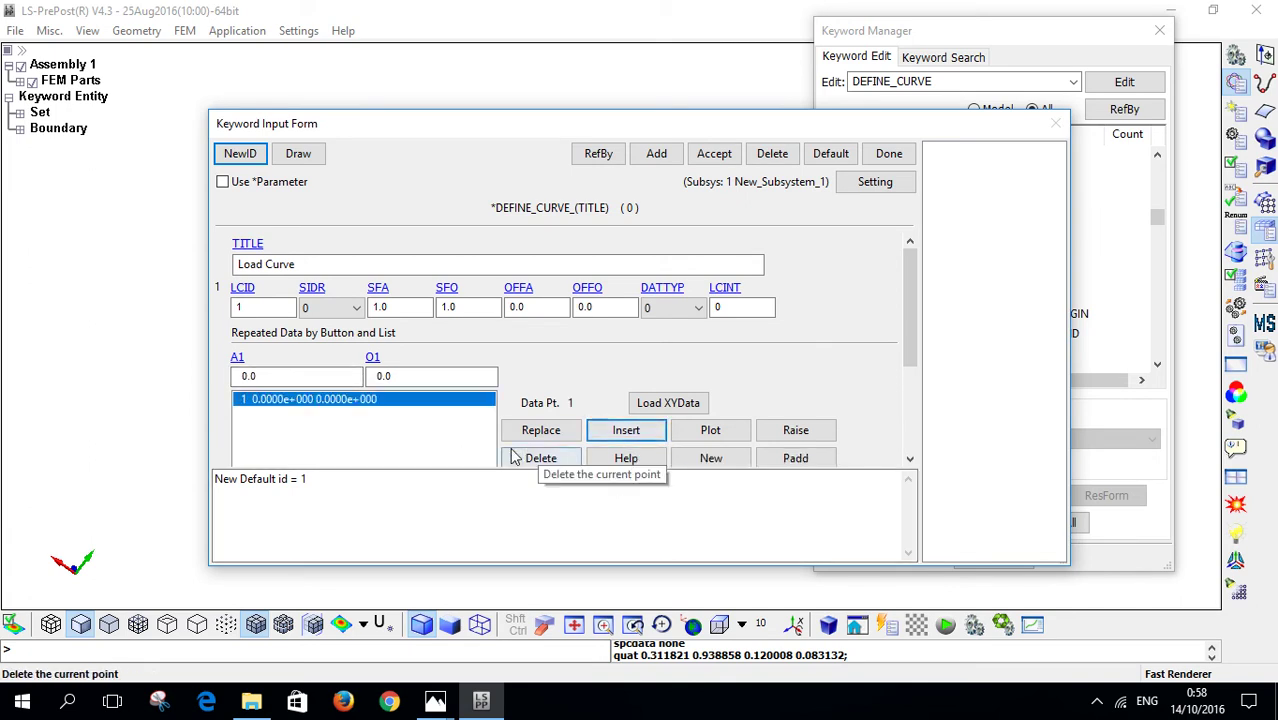
Step: Set the next point's abscissa to 1, checking the hand solution image
left_click(436, 375)
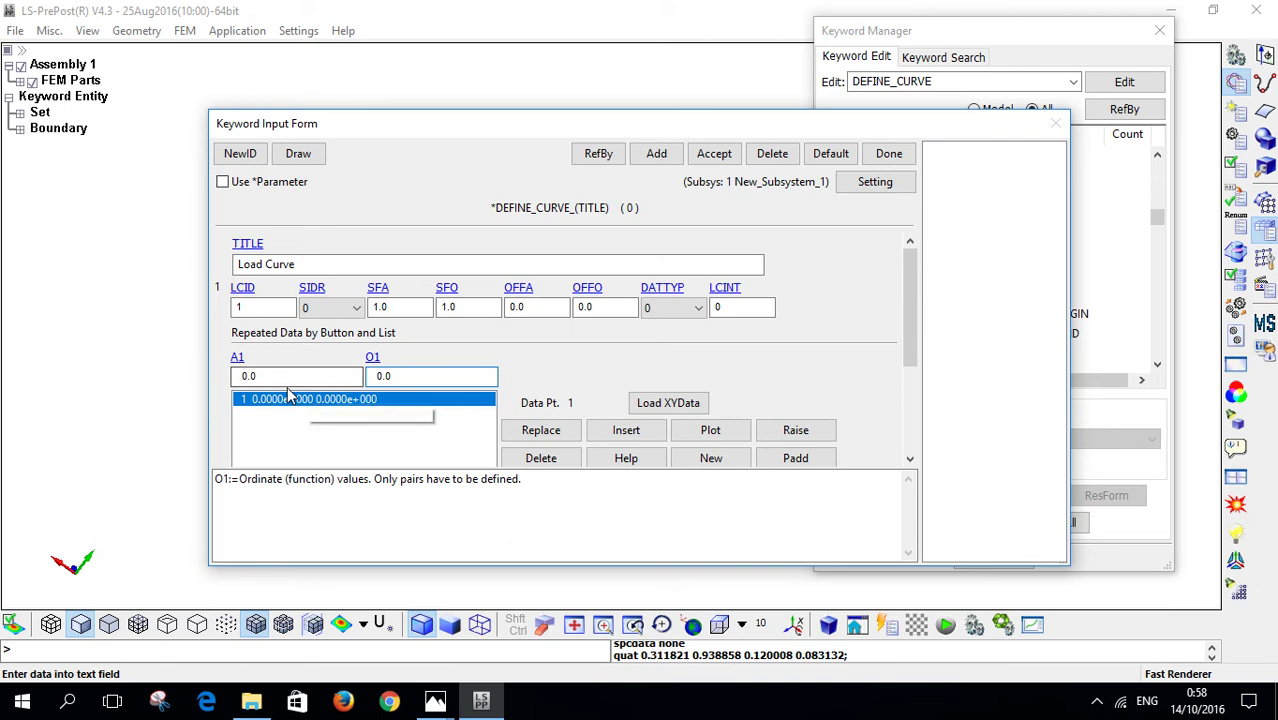
left_click_drag(288, 377, 218, 375)
type("1")
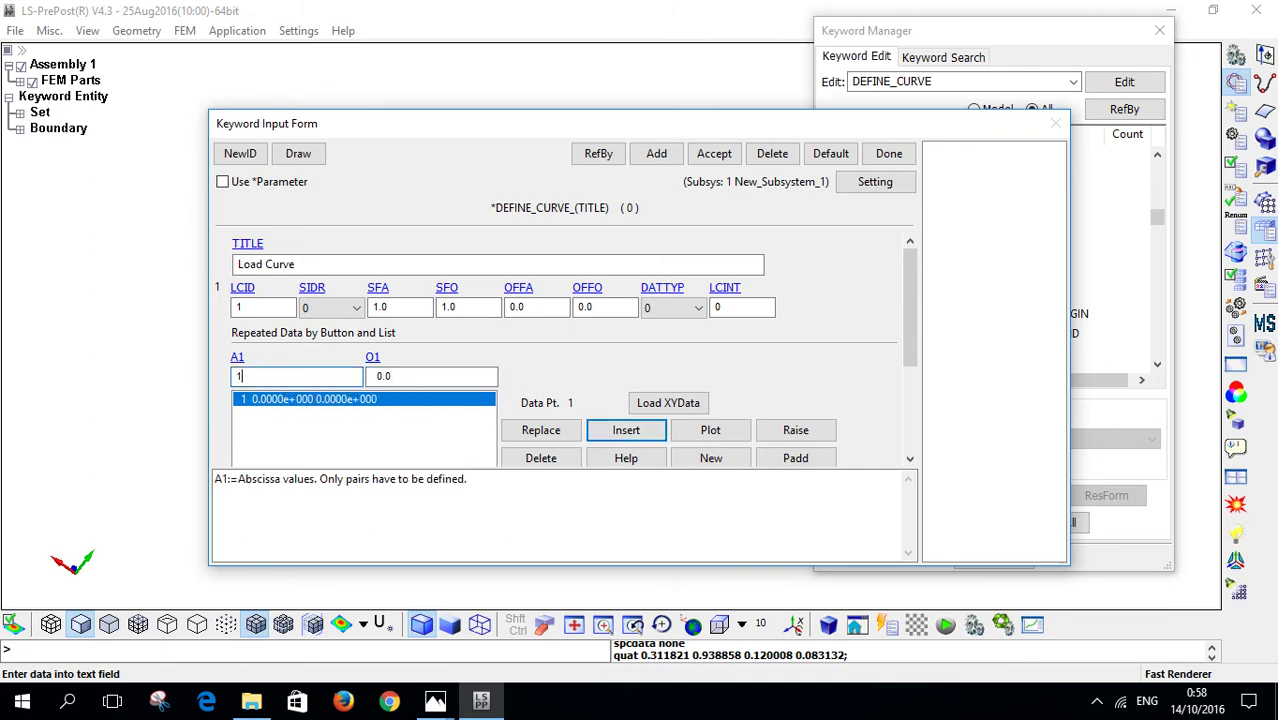
left_click_drag(434, 378, 364, 376)
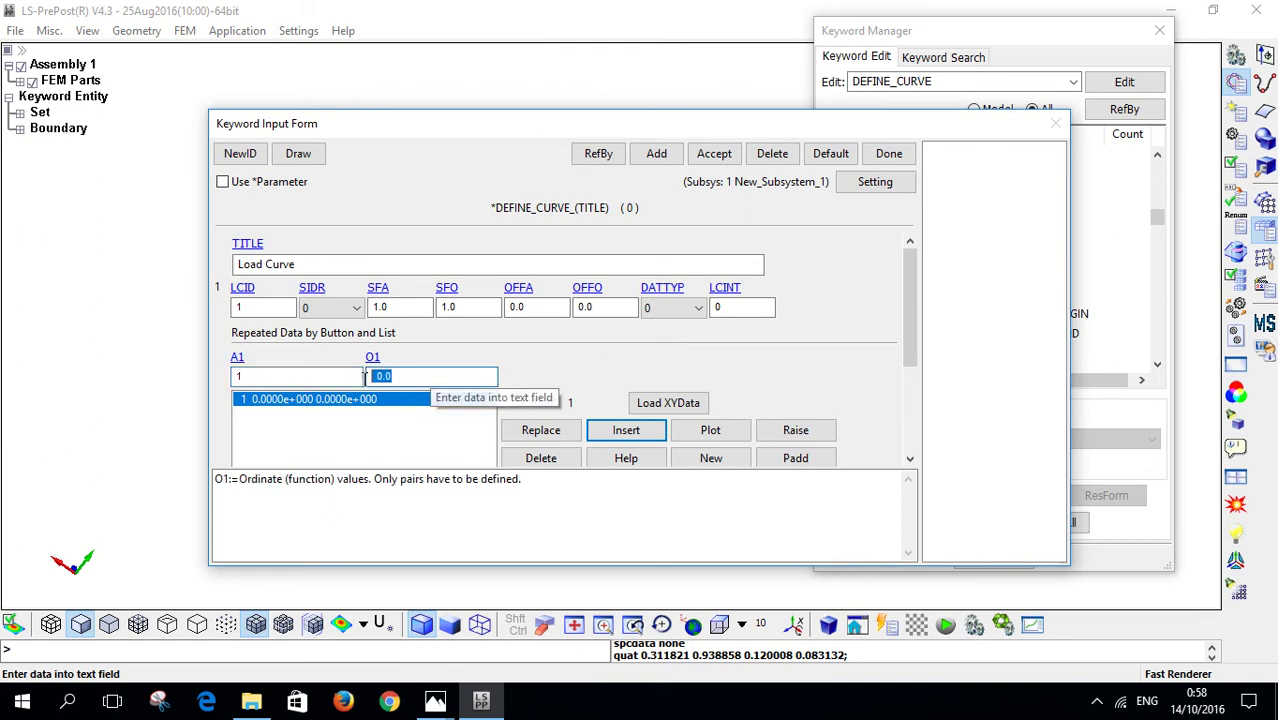
mouse_move(435, 700)
left_click(335, 628)
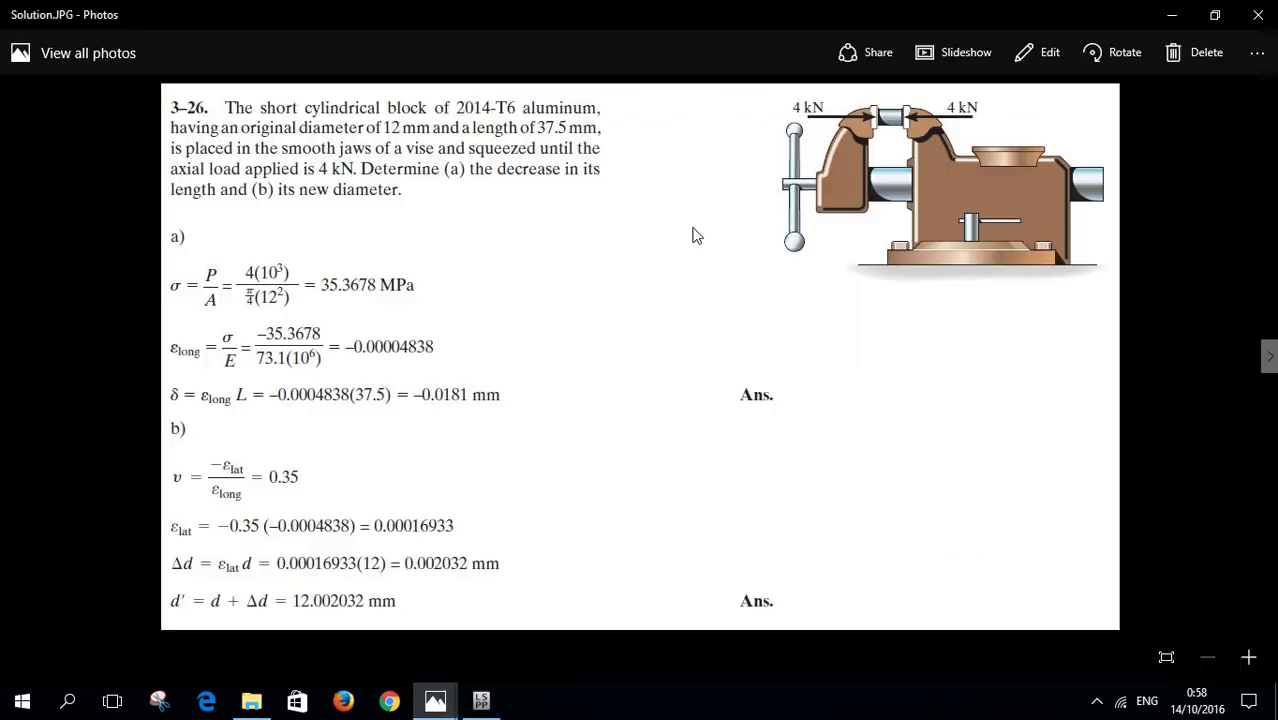
left_click(481, 700)
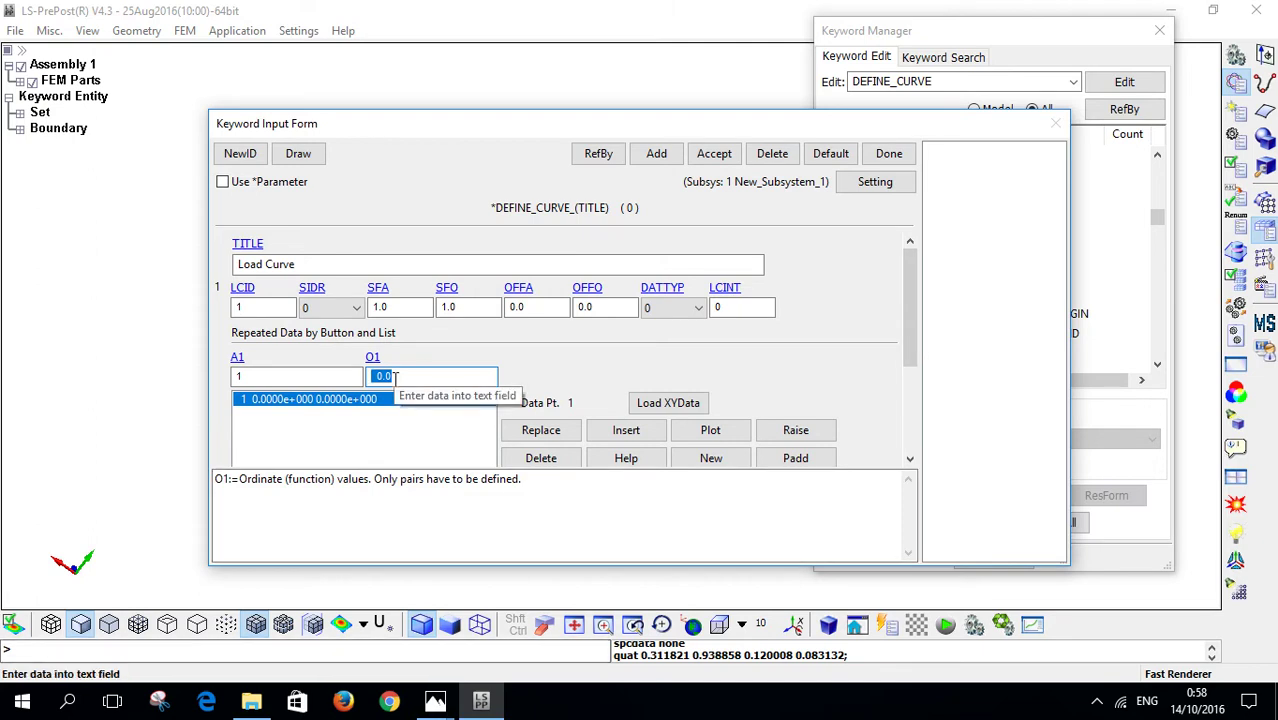
Step: Add the second point (1, 4) to the Load Curve
type("4")
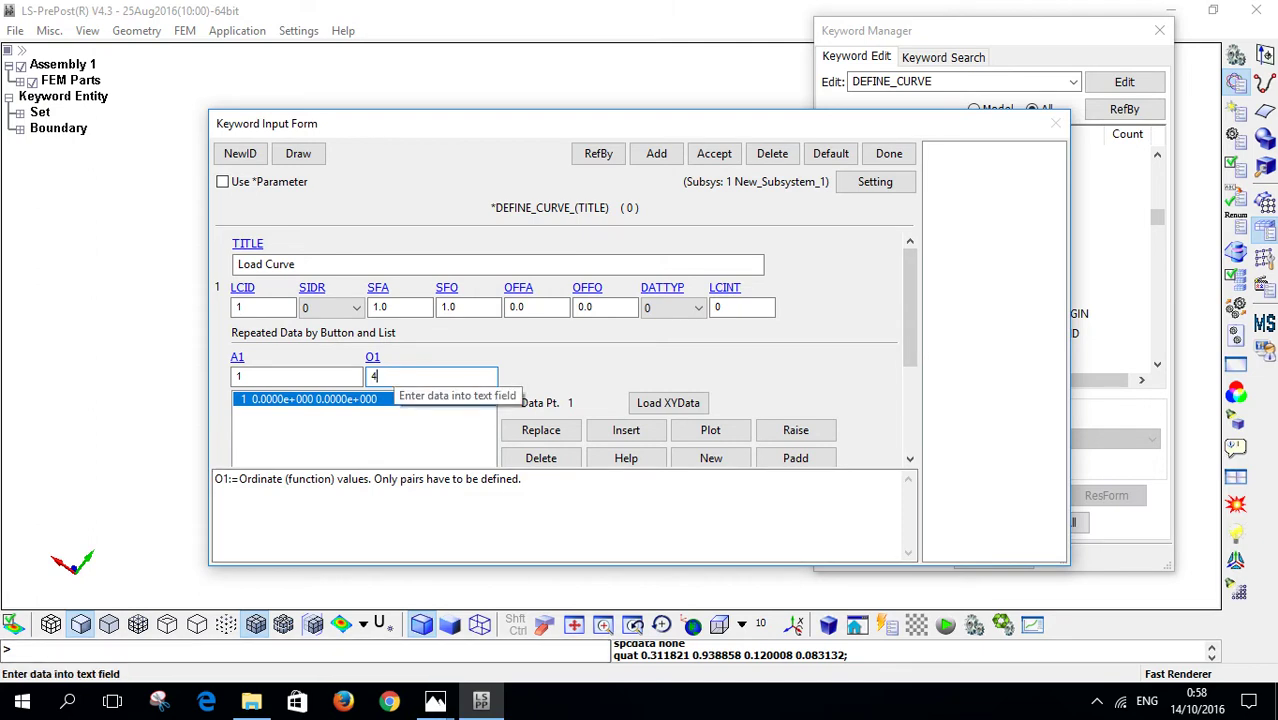
left_click(618, 431)
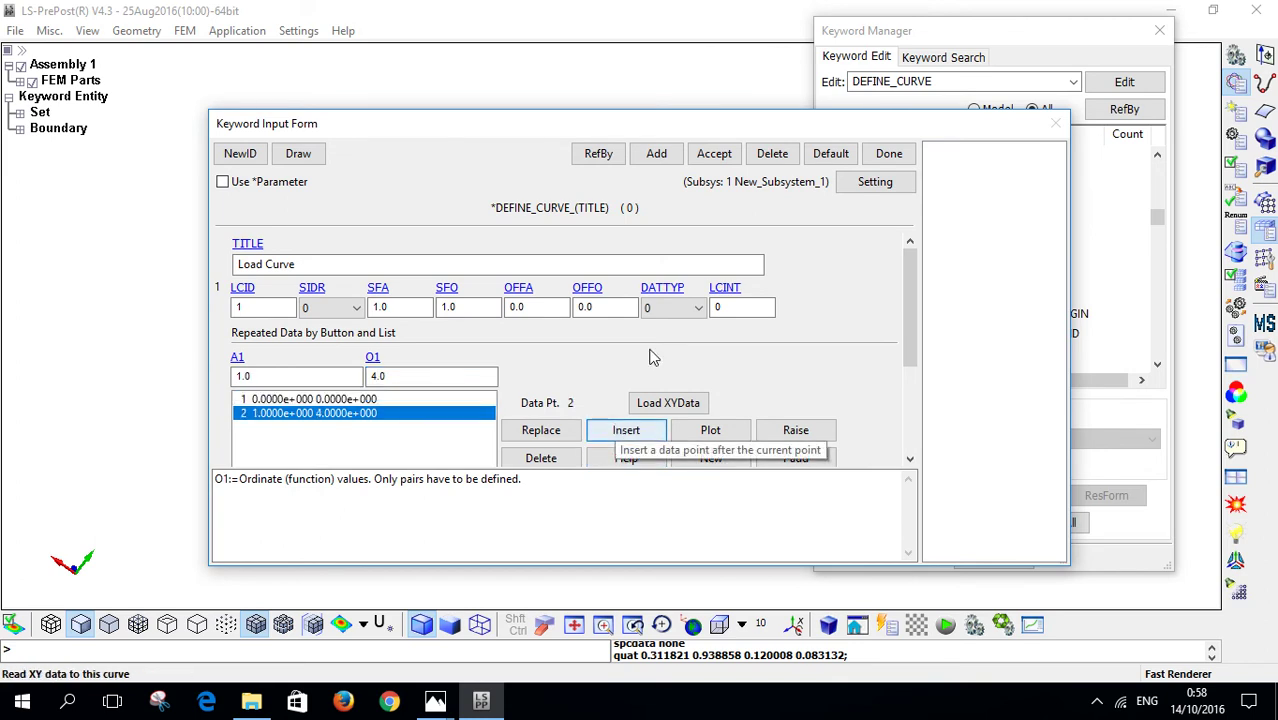
left_click_drag(628, 133, 831, 101)
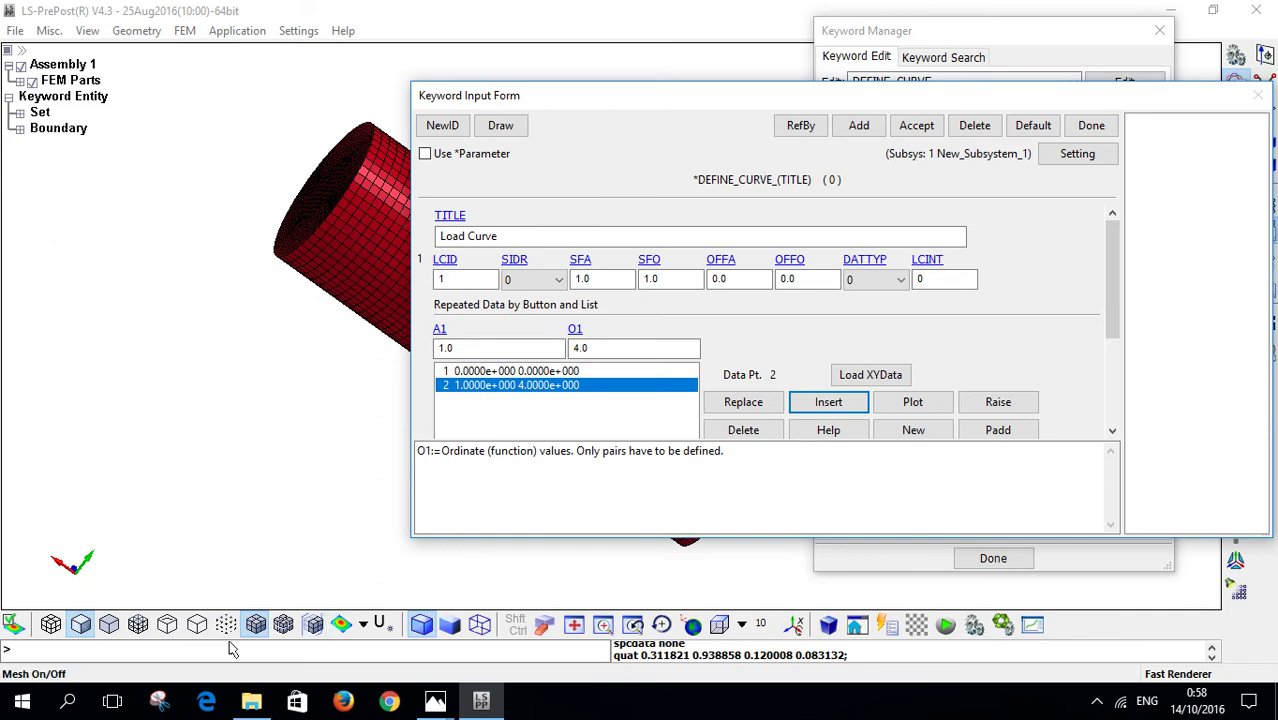
Step: Compute 4 ÷ 820 in Windows Calculator
left_click(70, 702)
type("calc")
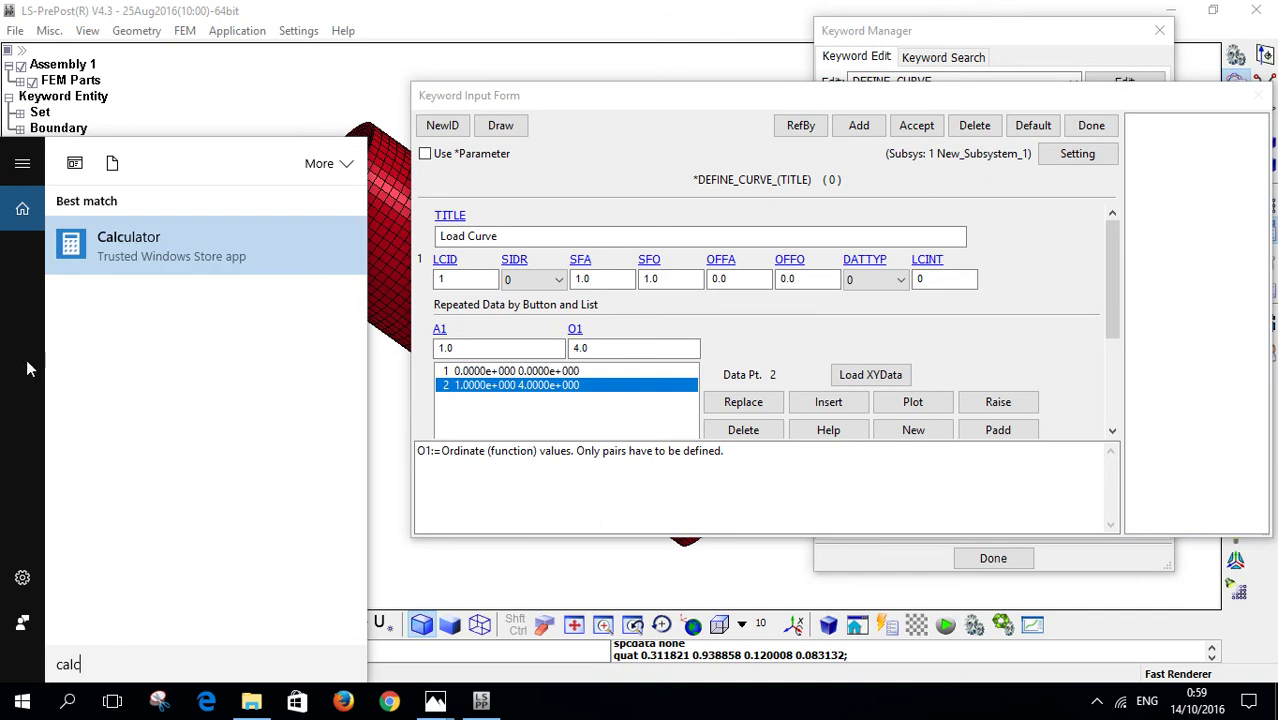
left_click(200, 234)
type("4")
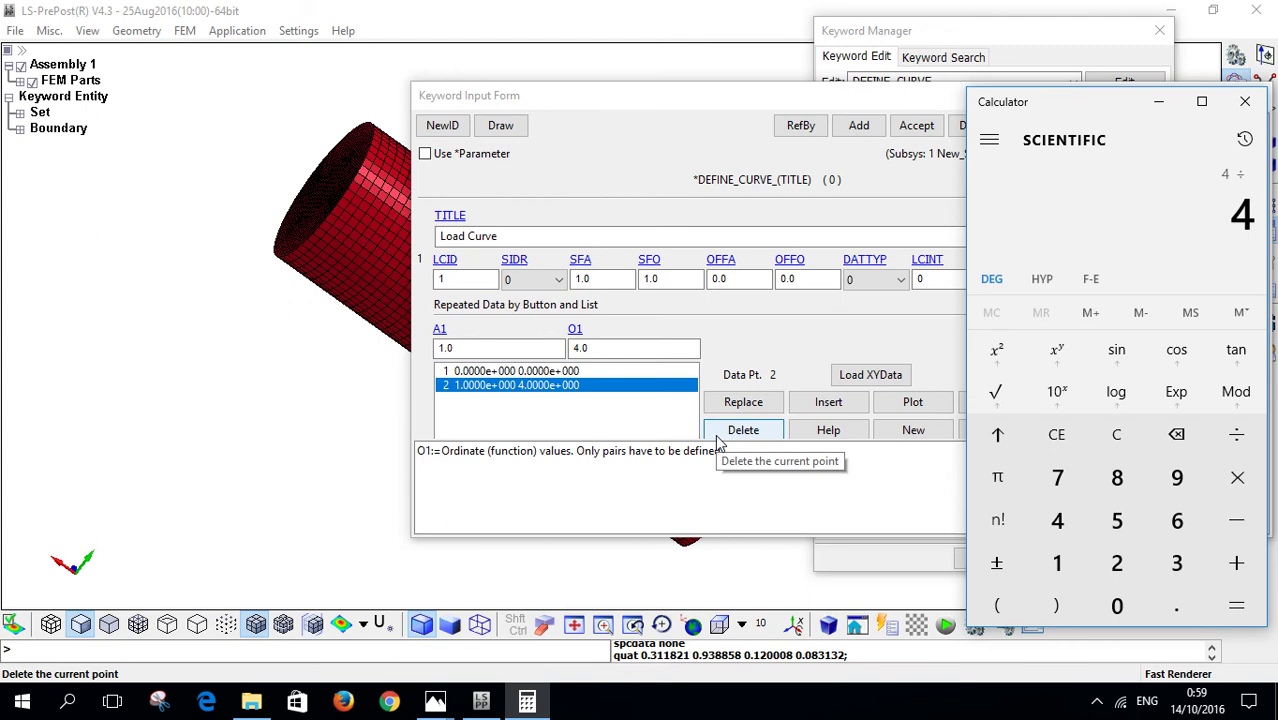
type("820")
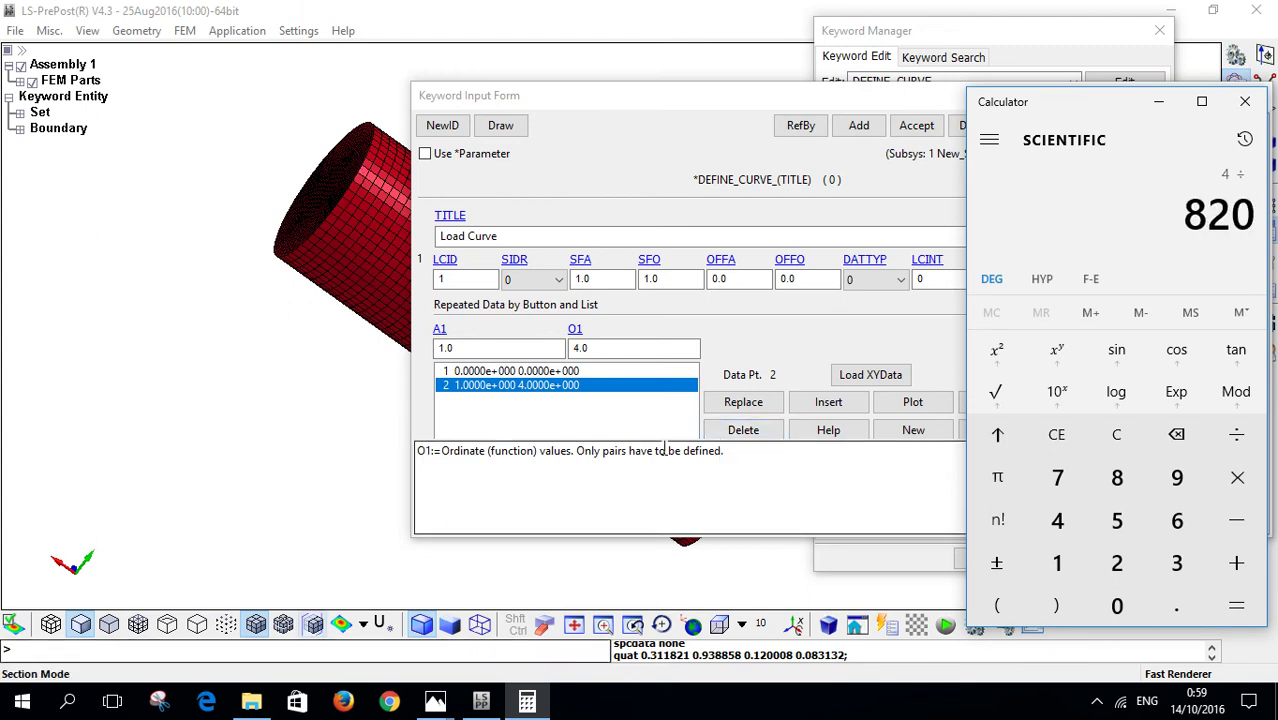
key("Return")
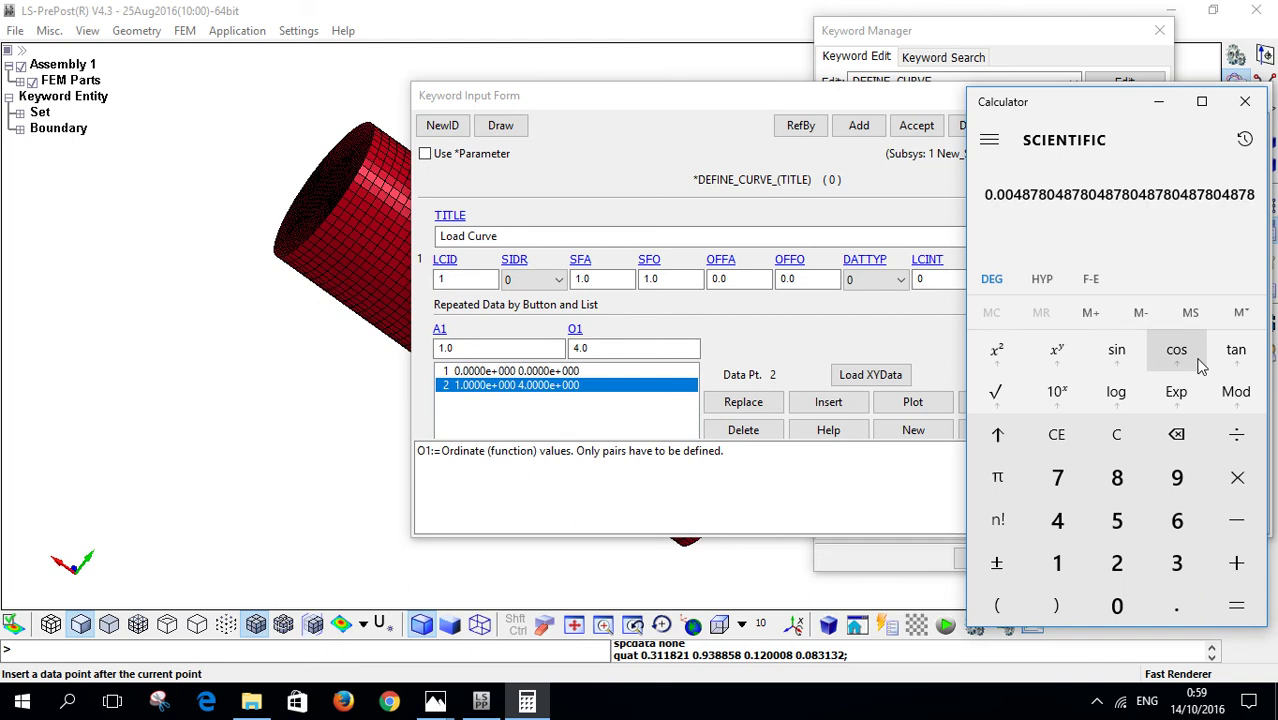
Step: Copy the 0.004878… result and paste it over the curve point's ordinate 4.0
right_click(1052, 200)
left_click(1047, 170)
left_click(650, 352)
double_click(650, 352)
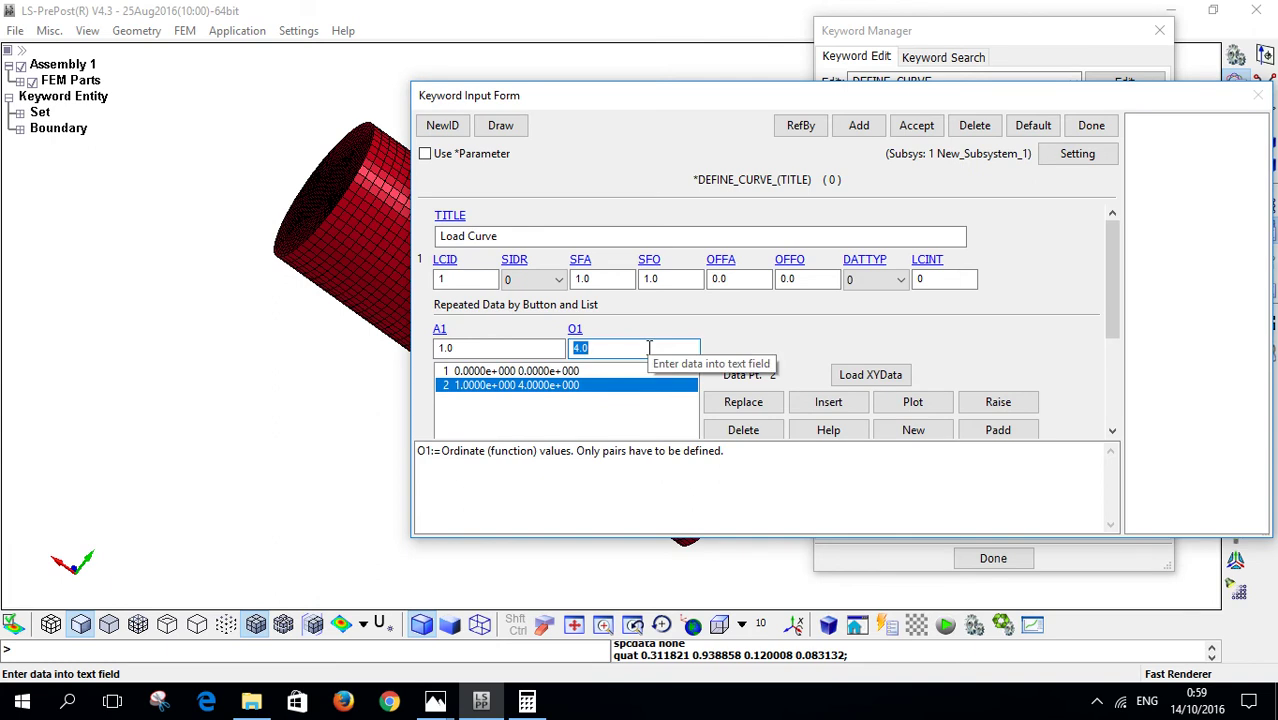
key("ctrl+v")
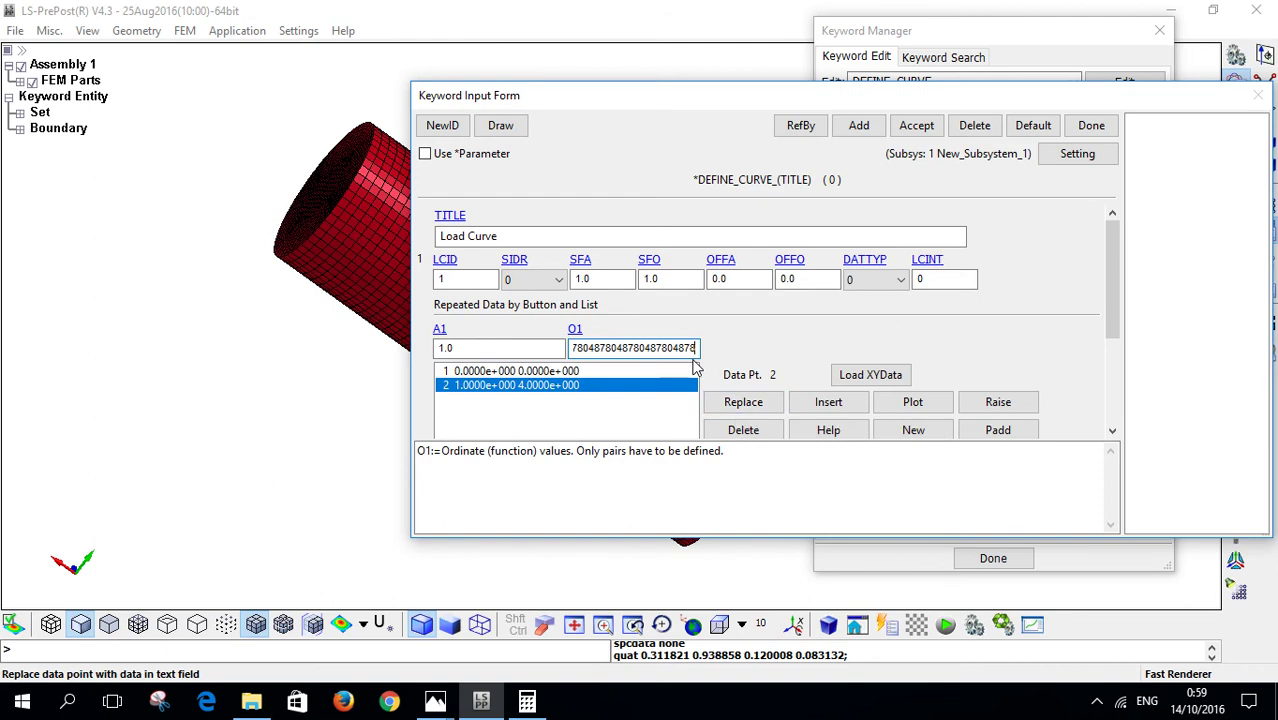
Step: Set point 2's ordinate to 0.004878 and add a third point (2, 0.004878)
key("Home")
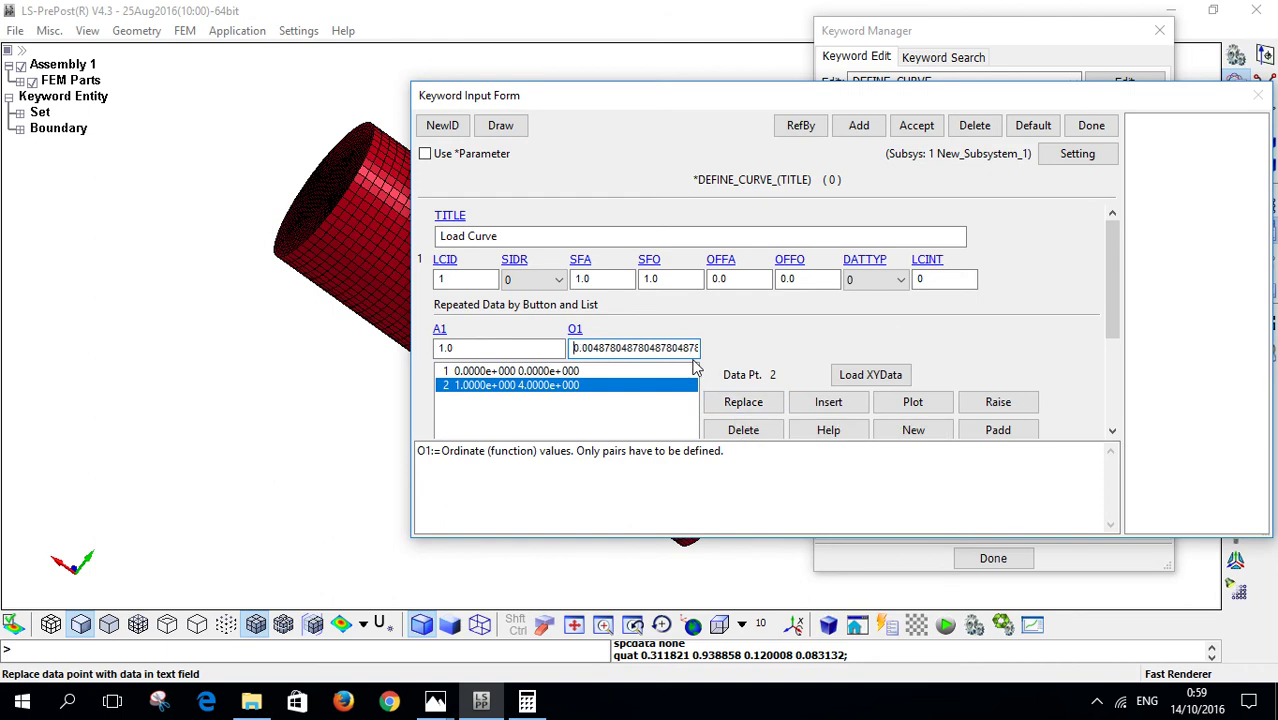
left_click(732, 408)
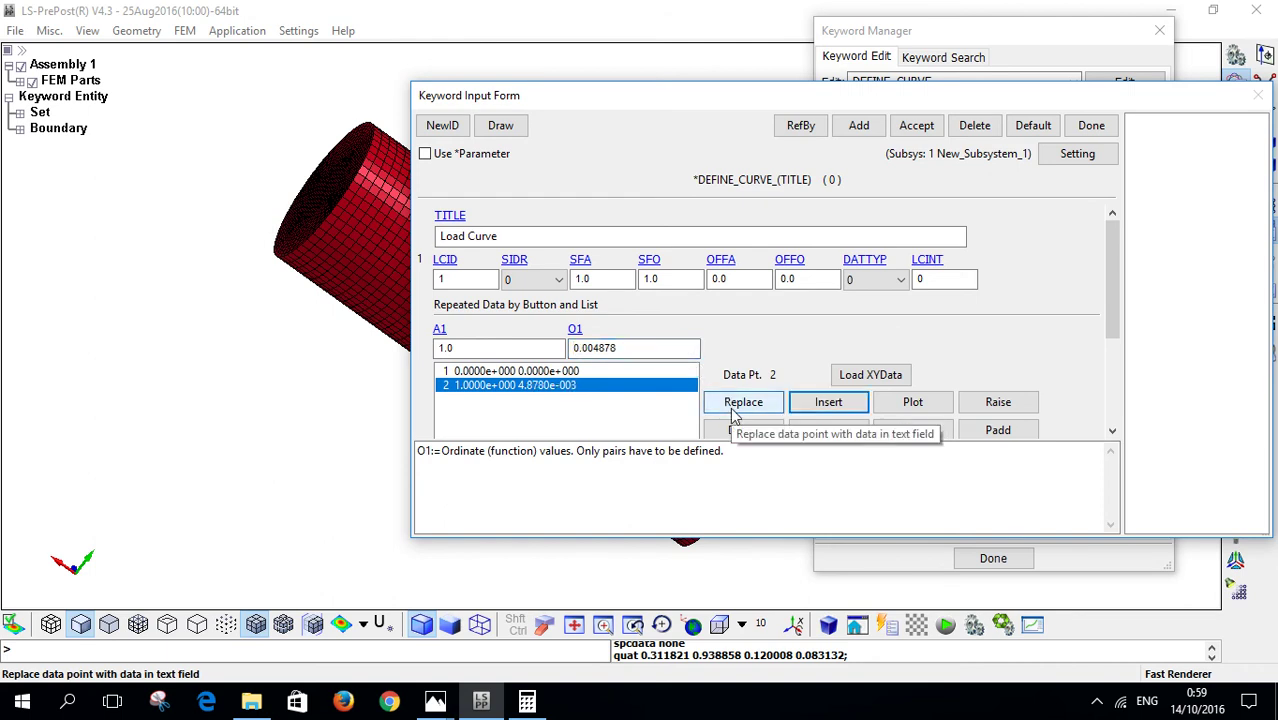
left_click(507, 347)
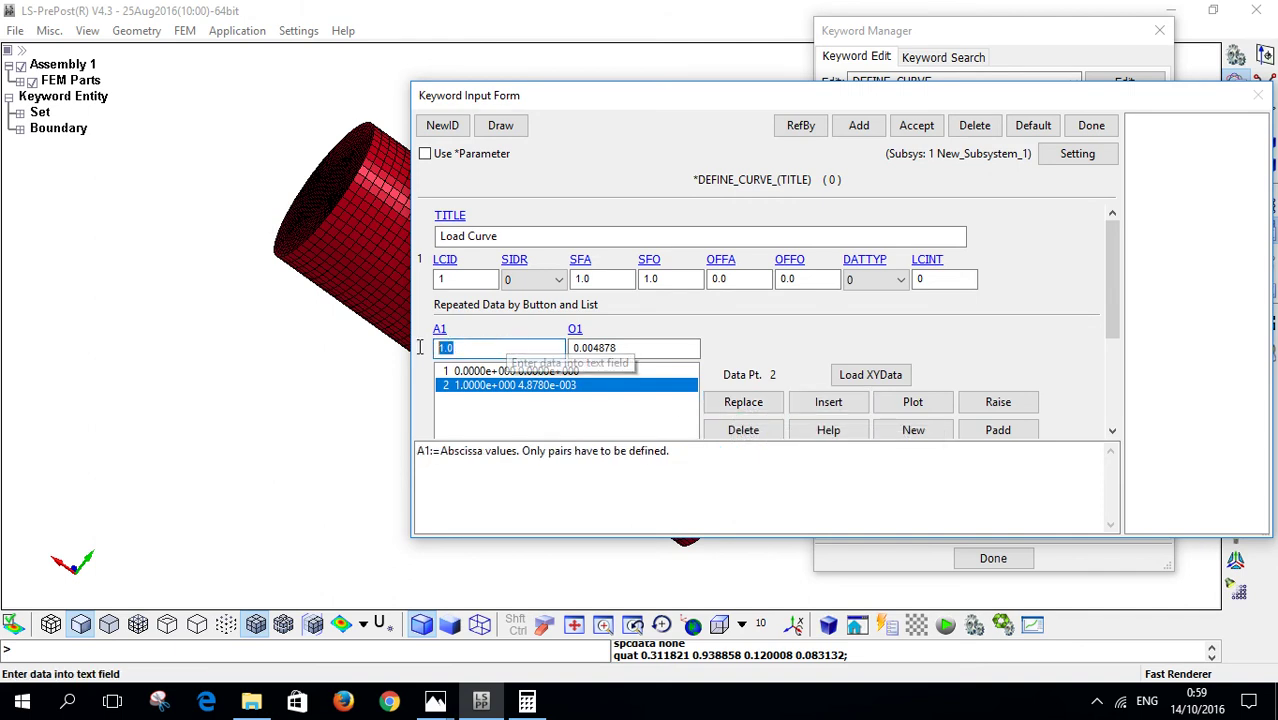
type("2")
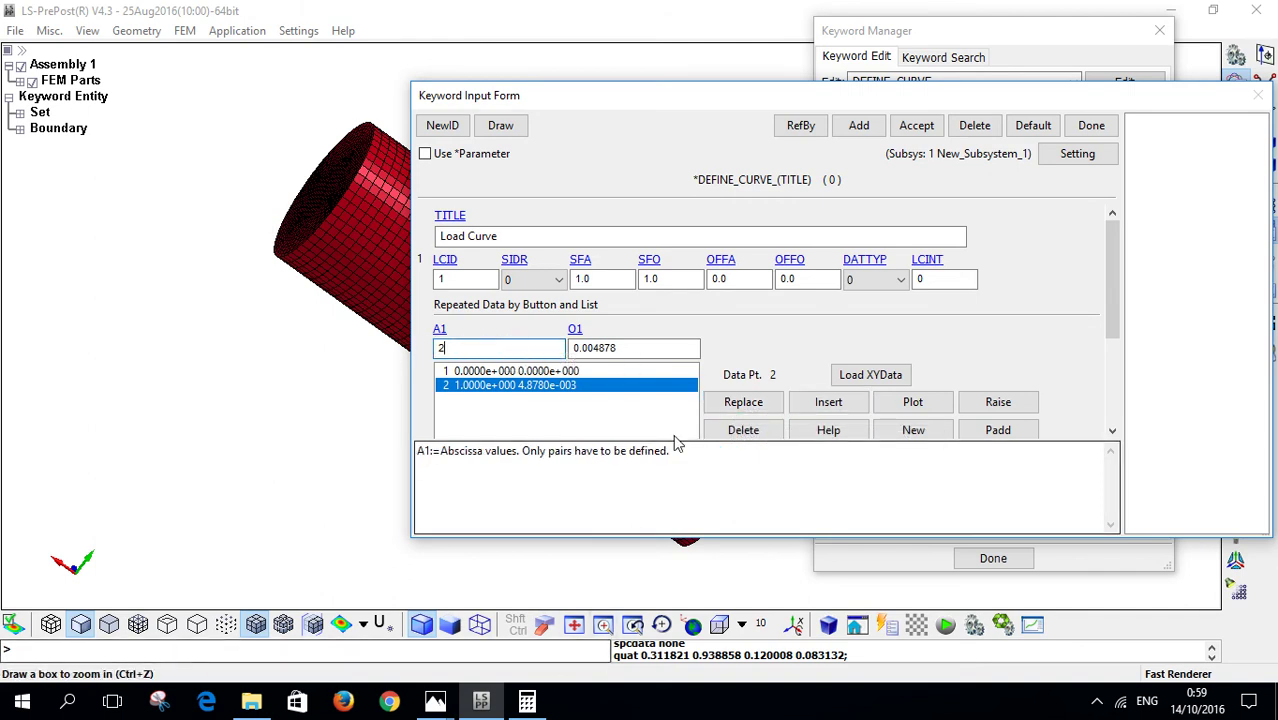
left_click(826, 404)
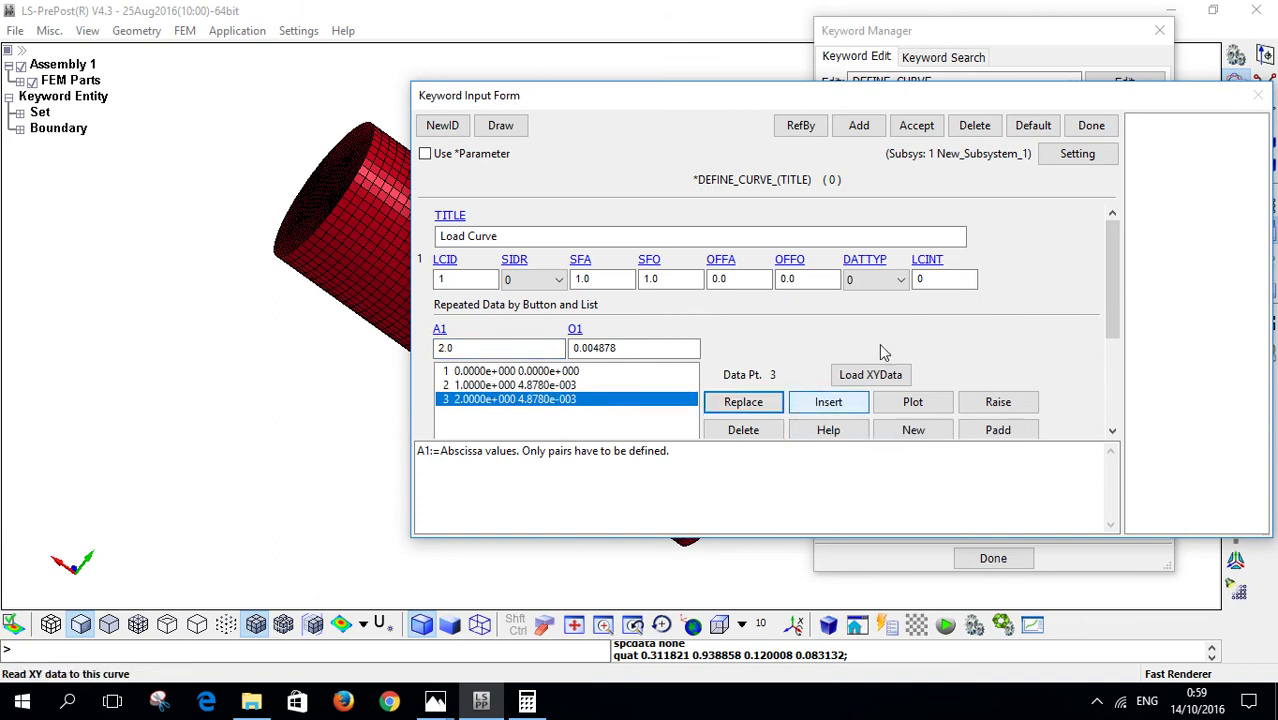
Step: Store the Load Curve and plot it to confirm the ramp-then-hold shape
left_click(916, 126)
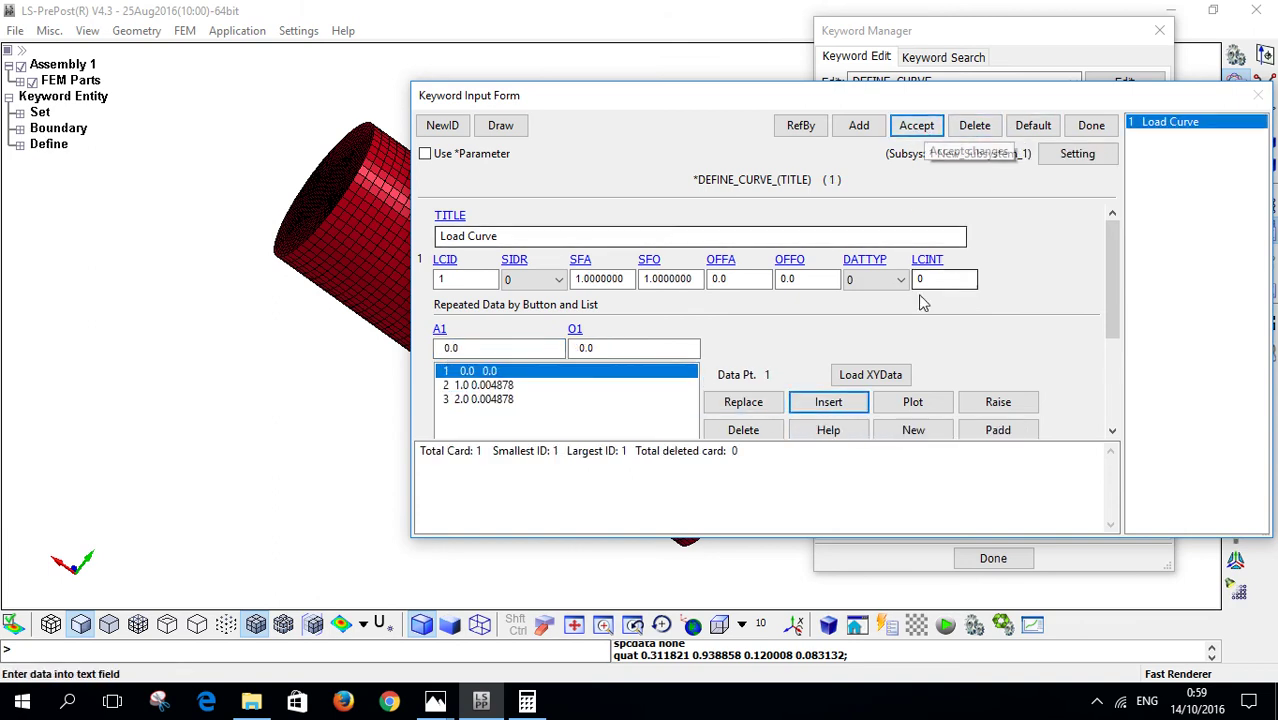
left_click(913, 401)
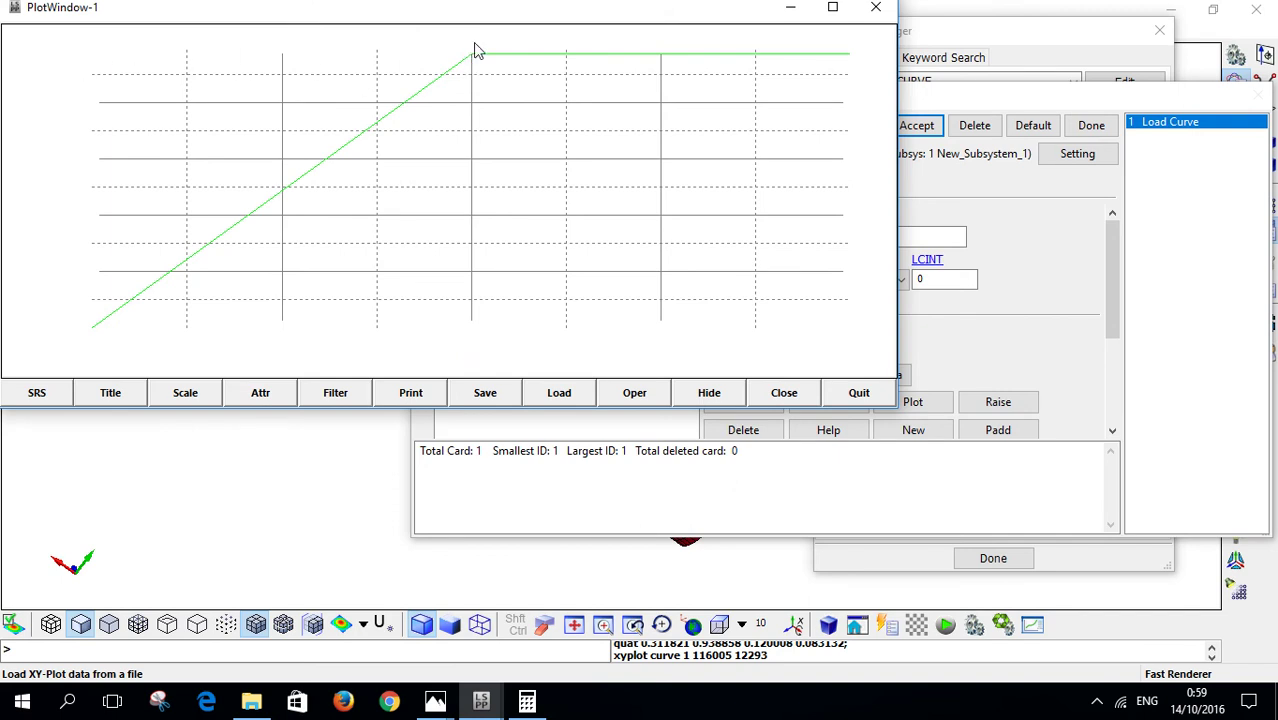
left_click(876, 7)
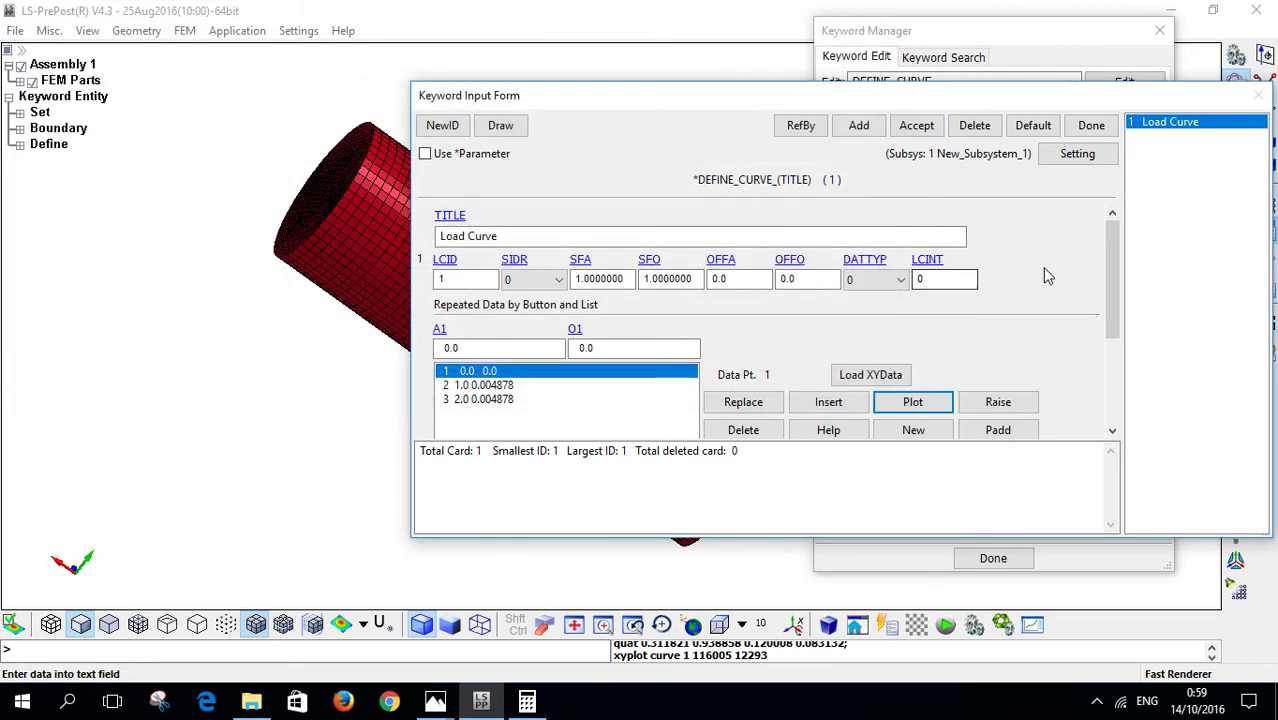
Step: Close the curve form and start a new LOAD_NODE_SET keyword from the LOAD group
left_click(1091, 125)
scroll(866, 222, "up", 10)
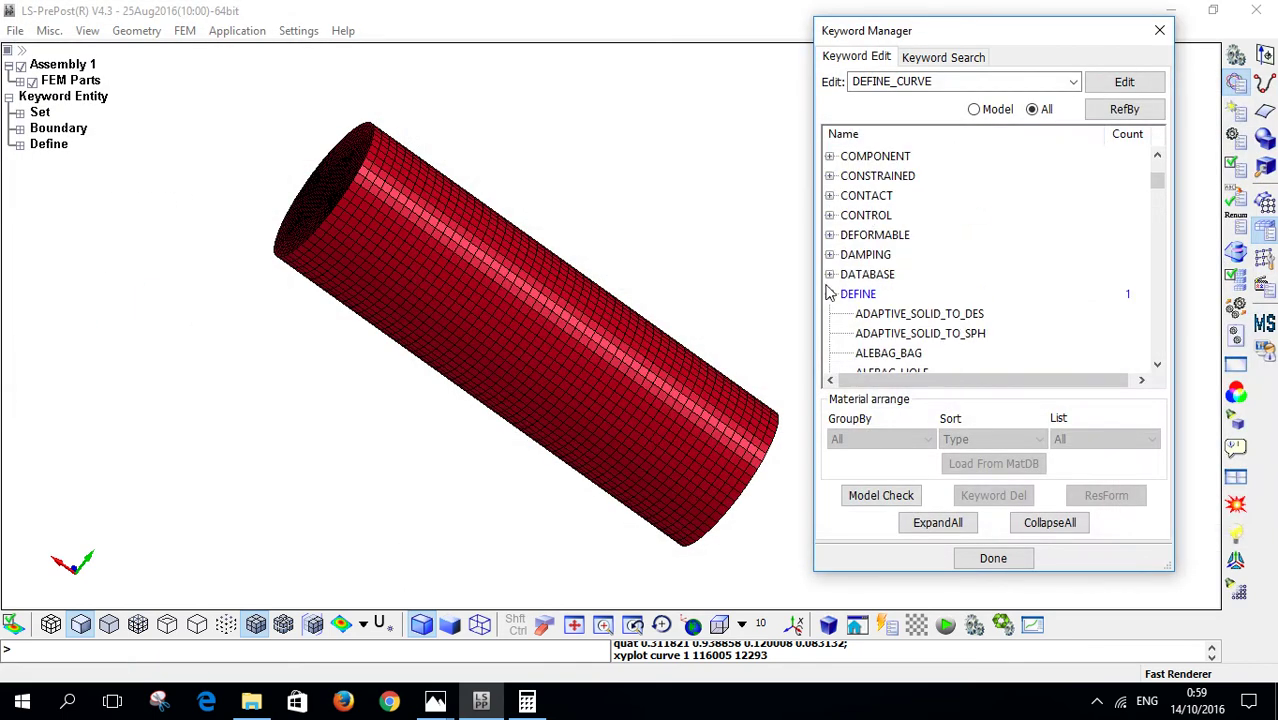
left_click(830, 294)
scroll(830, 297, "down", 6)
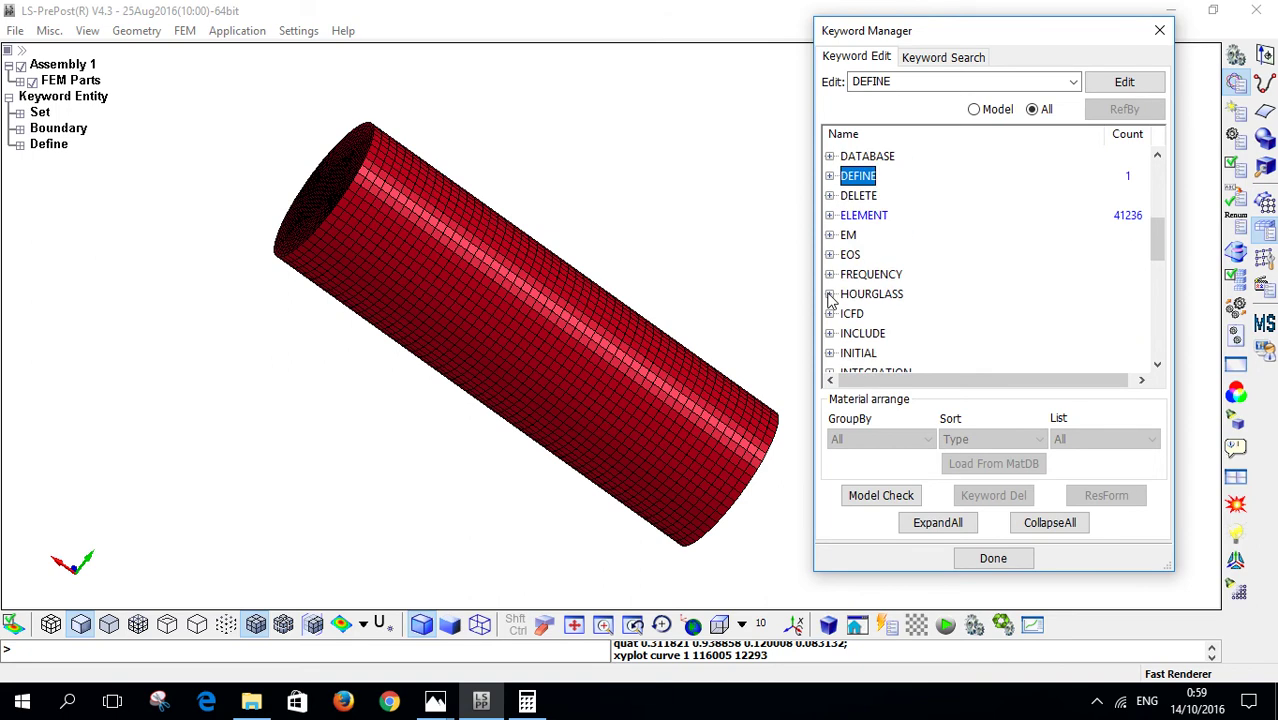
left_click(830, 196)
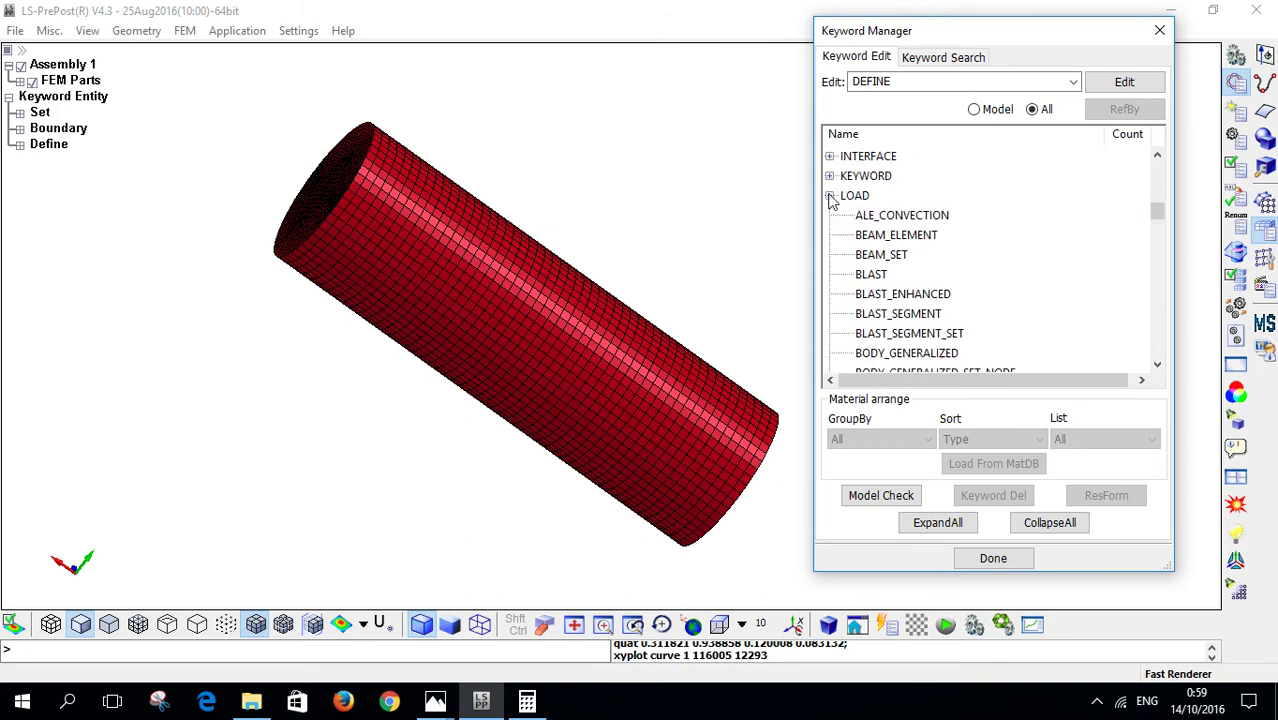
scroll(880, 230, "down", 8)
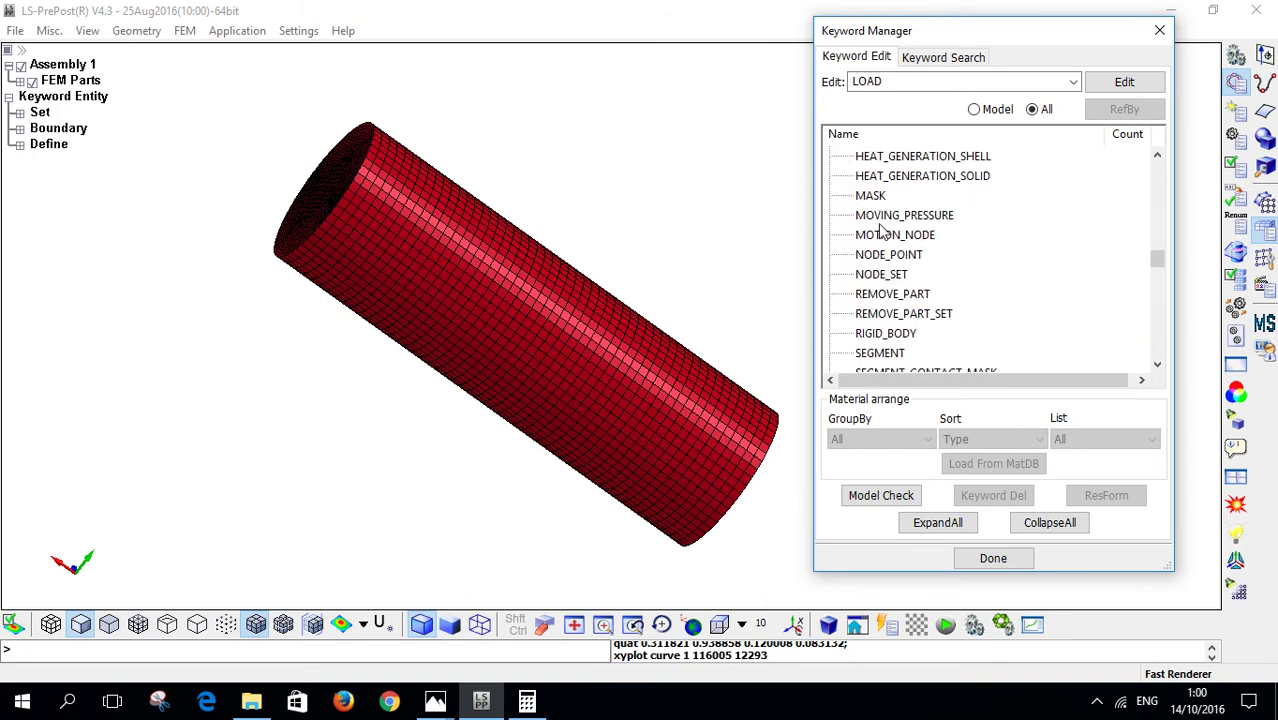
scroll(880, 230, "down", 7)
scroll(880, 300, "up", 9)
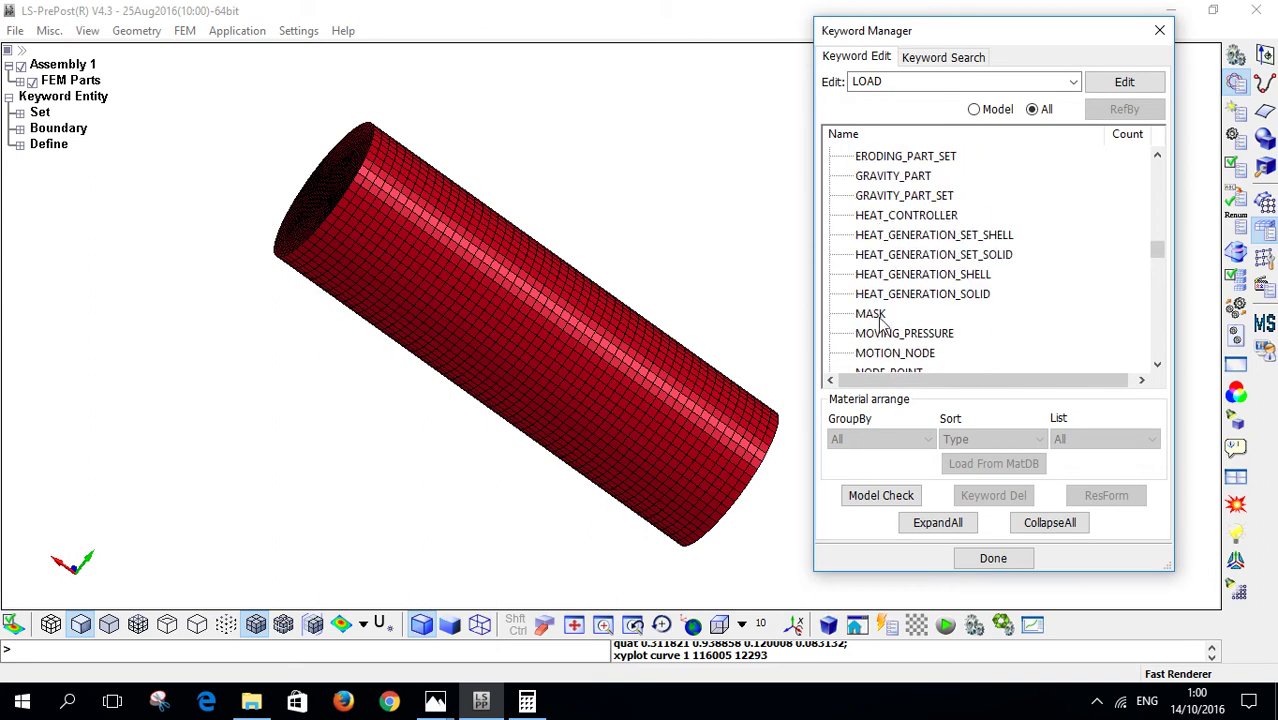
scroll(880, 320, "down", 2)
double_click(877, 278)
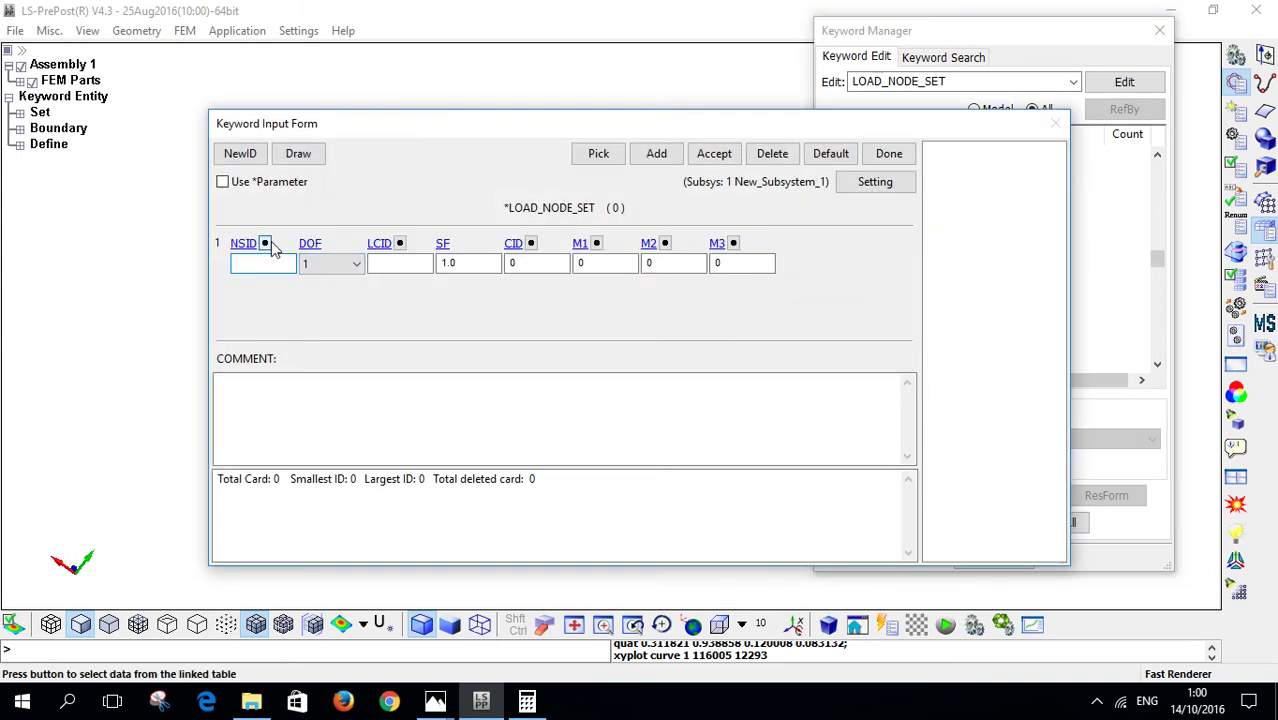
Step: Link the load to the Load Nodes set, DOF 1, Load Curve 1, scale factor -1.0
left_click(266, 243)
left_click(982, 378)
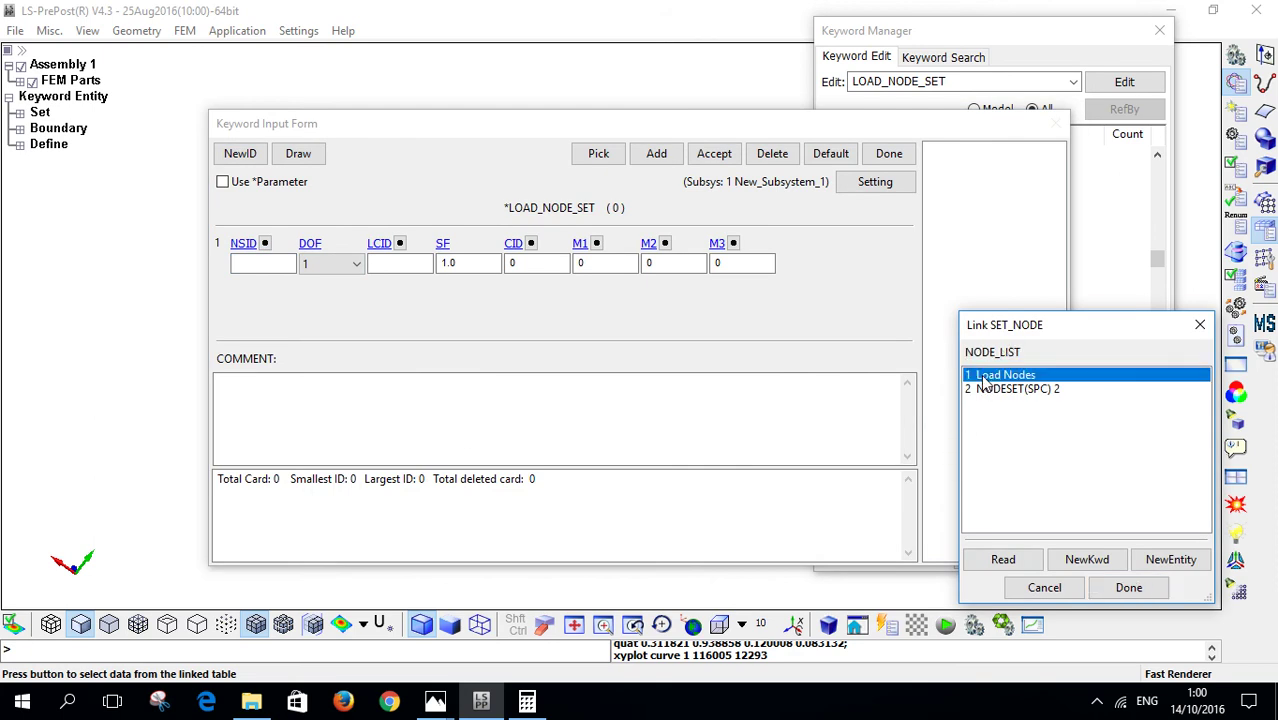
left_click(1127, 587)
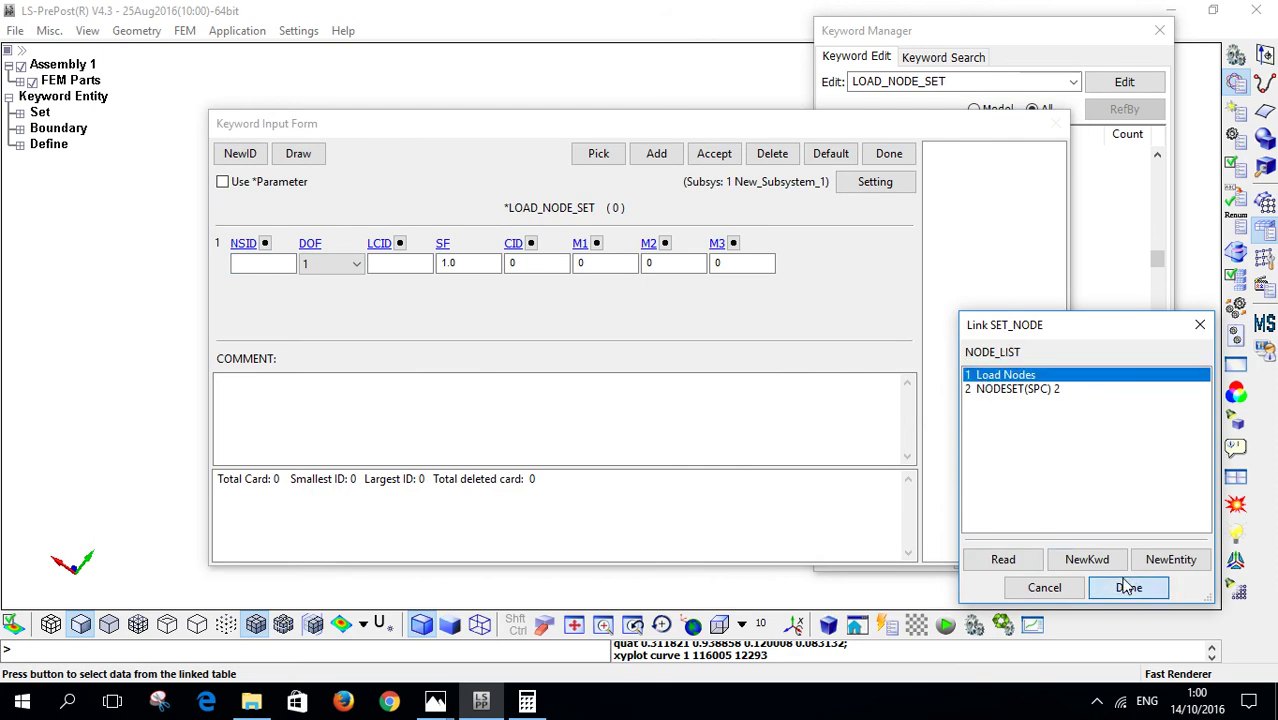
left_click(307, 246)
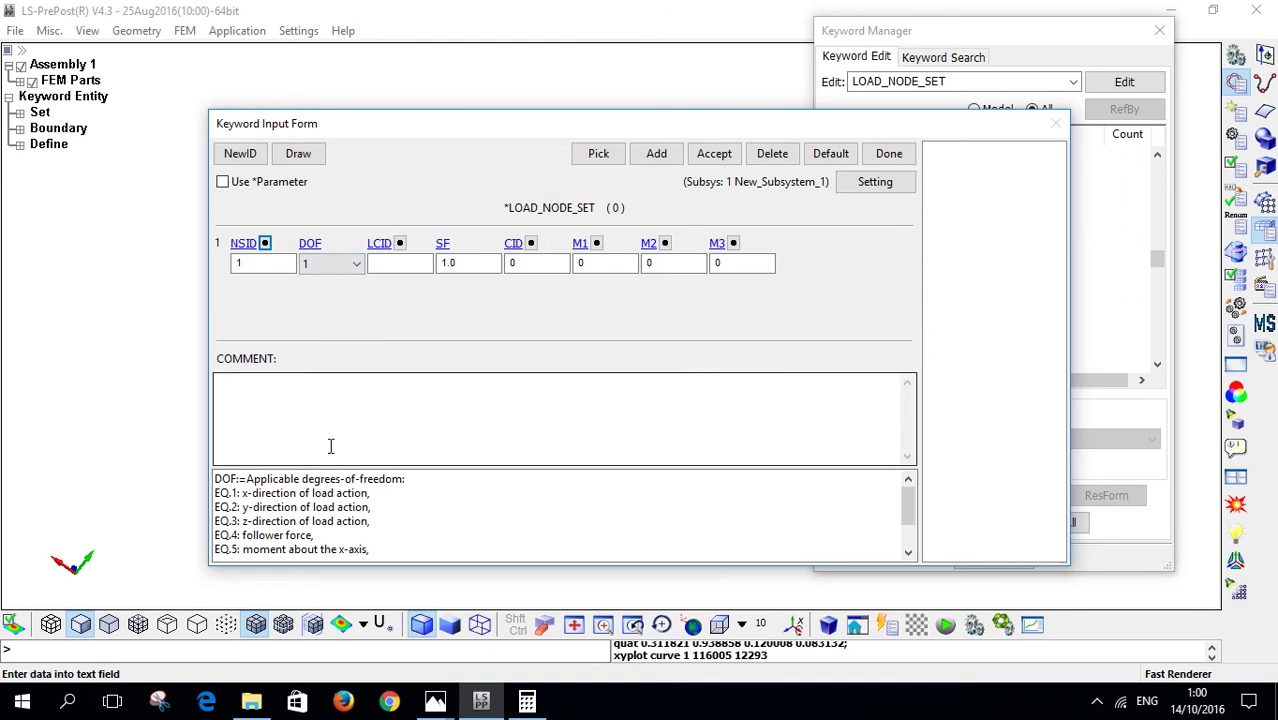
left_click(378, 266)
left_click(399, 243)
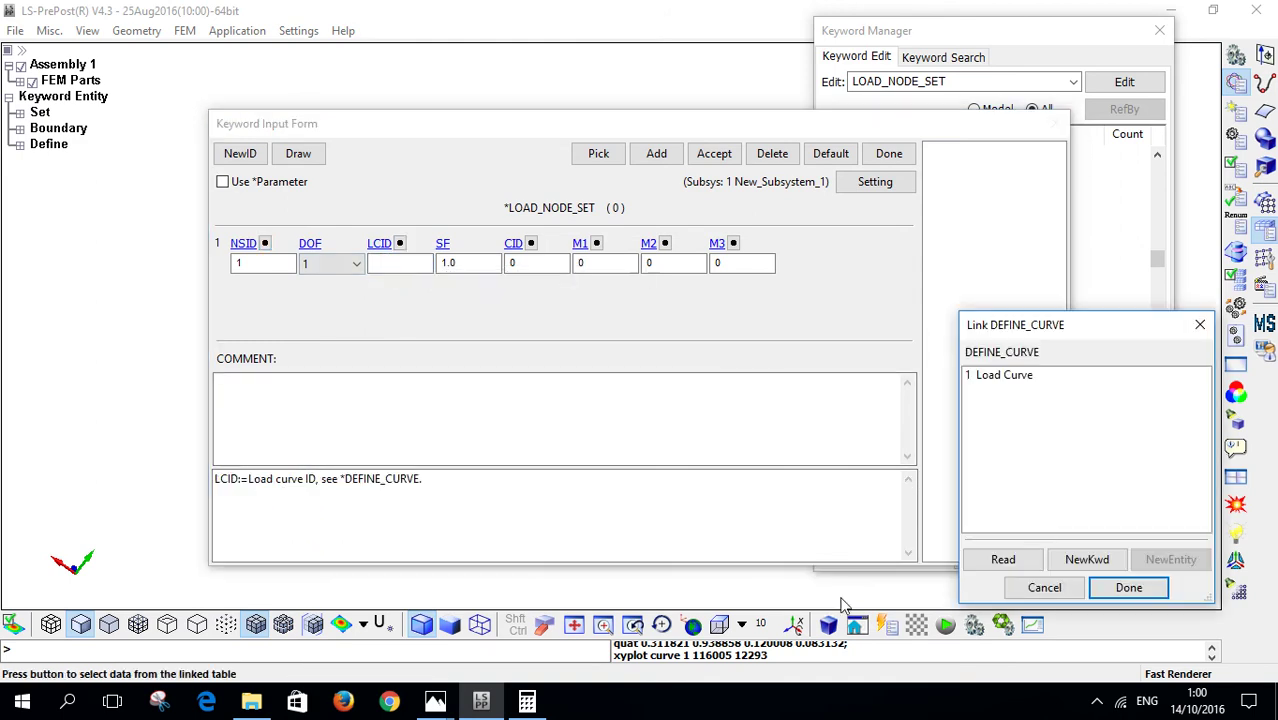
left_click(990, 377)
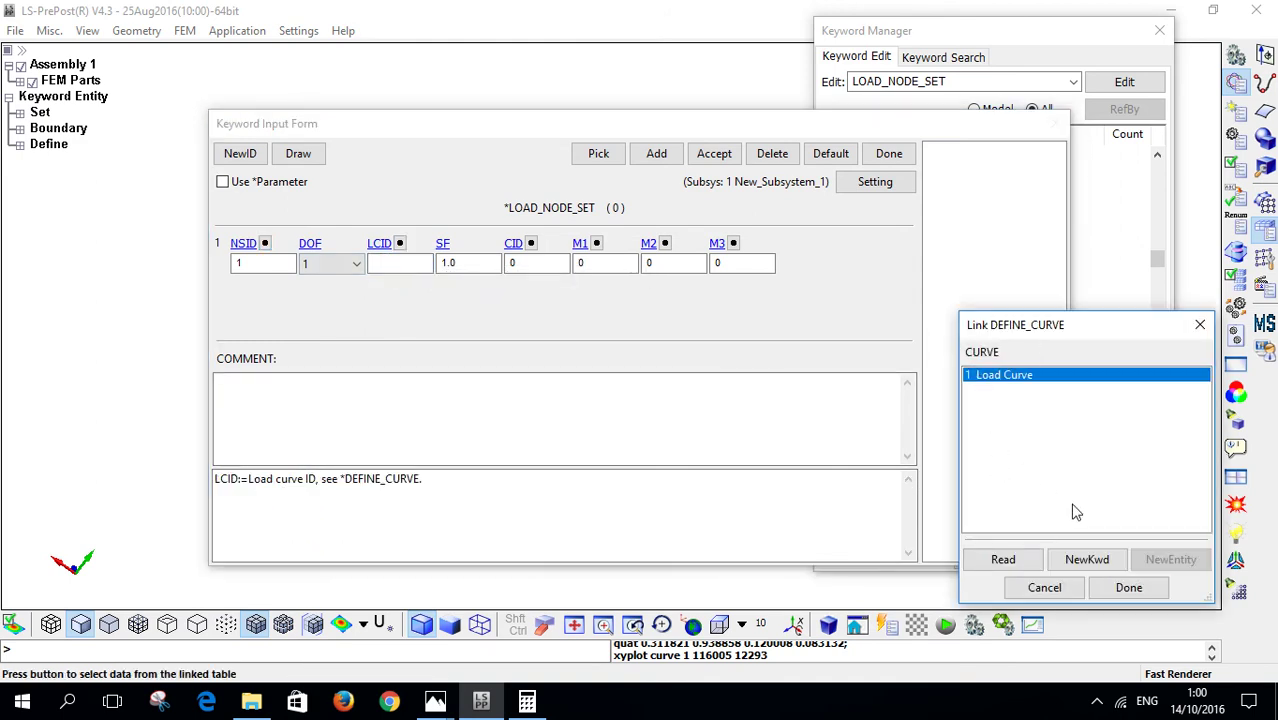
left_click(1128, 587)
left_click(442, 263)
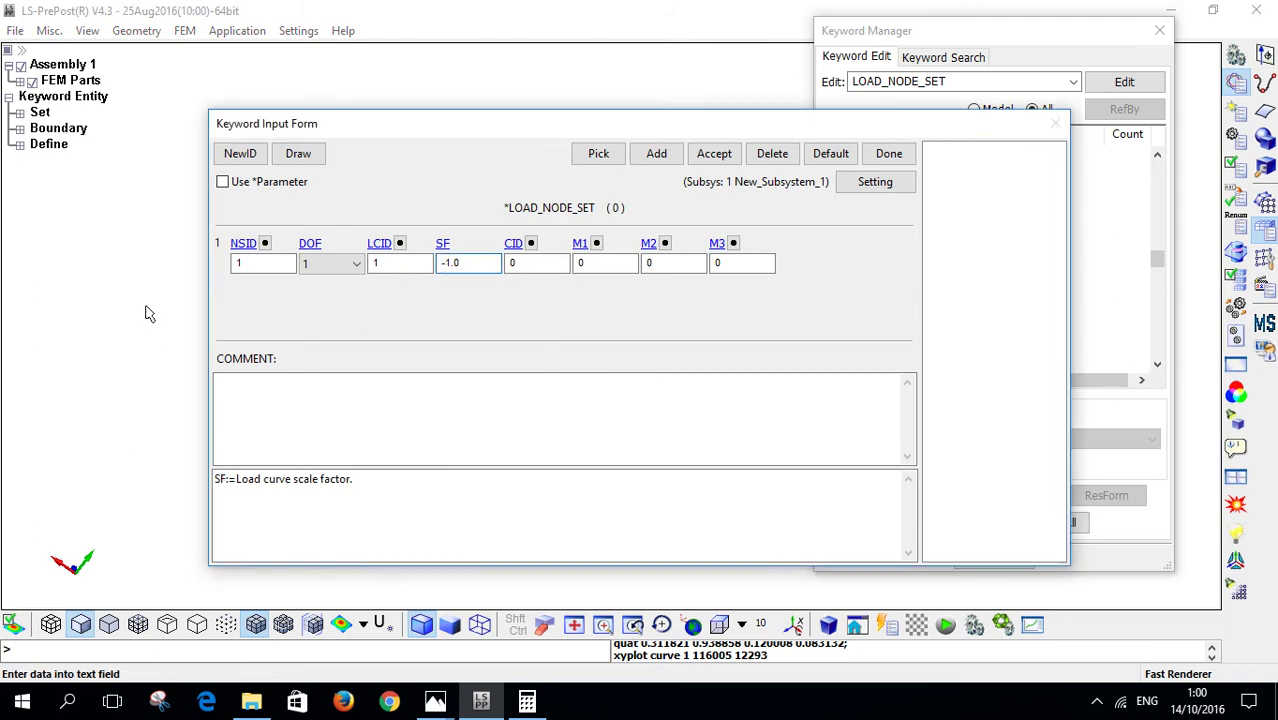
Step: Check the model behind the form, then accept and close the LOAD_NODE_SET card
left_click_drag(305, 127, 495, 320)
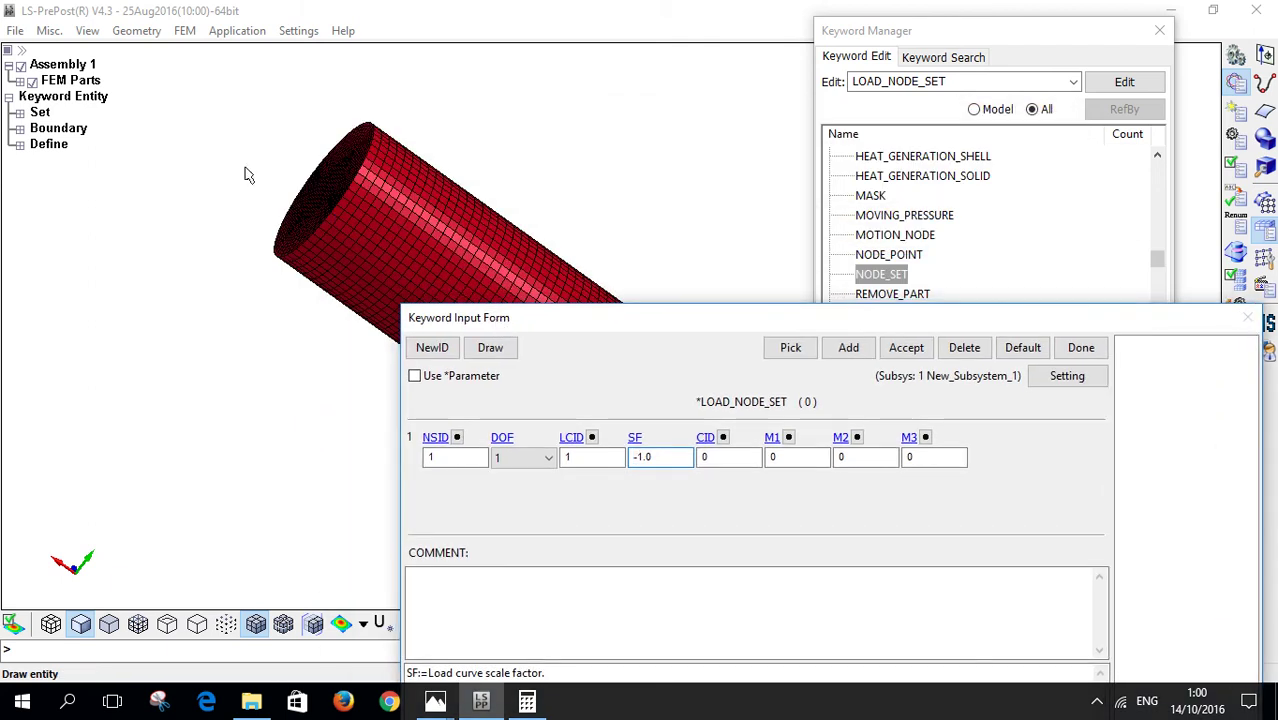
left_click_drag(500, 322, 308, 125)
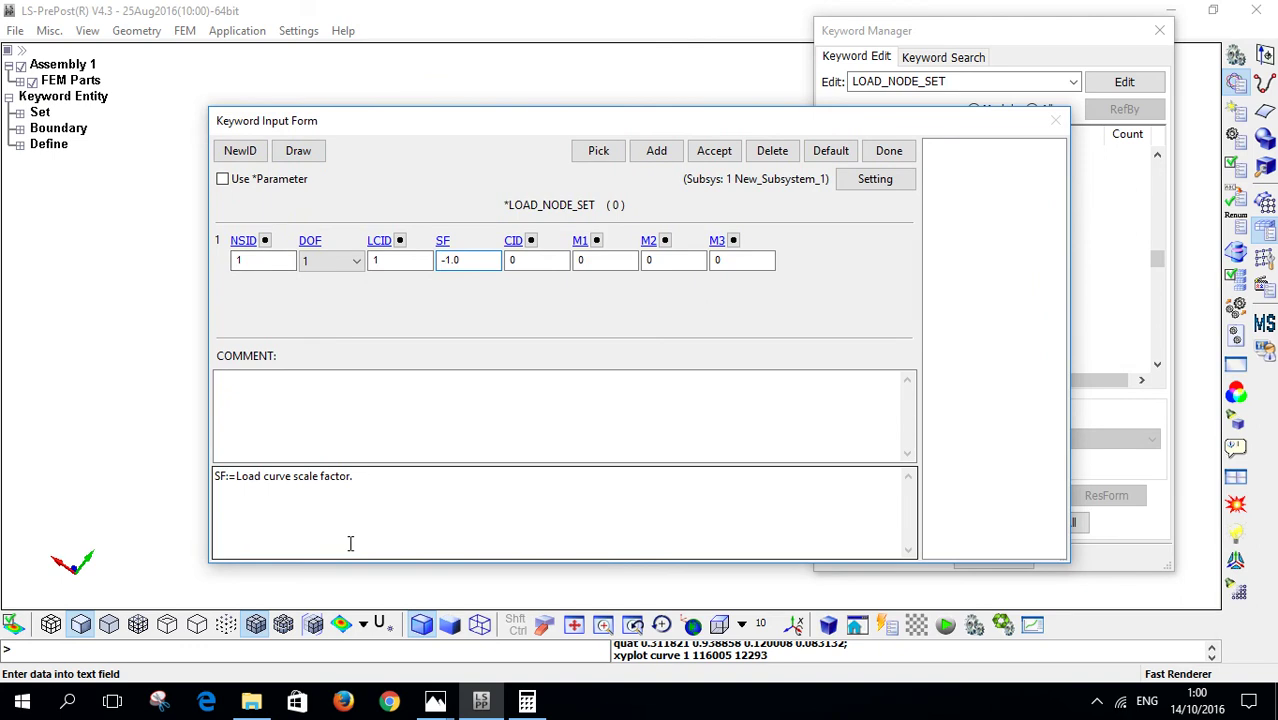
left_click(724, 165)
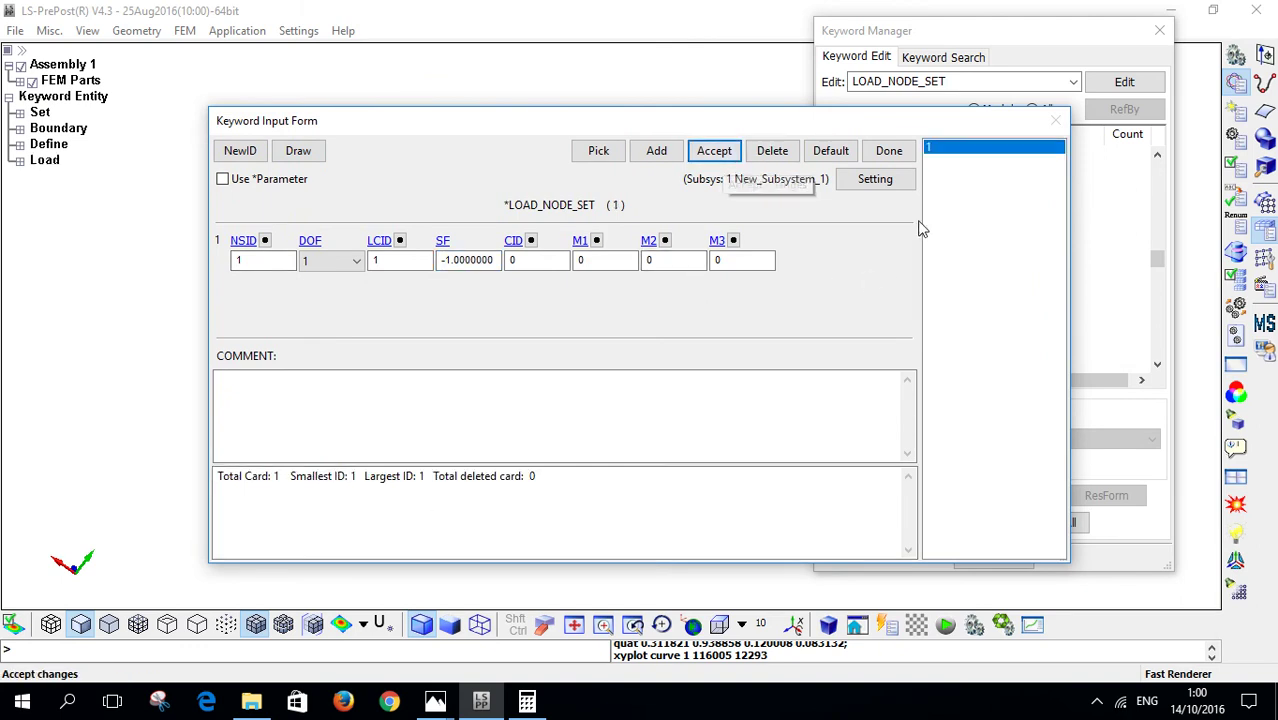
left_click(889, 152)
scroll(903, 200, "up", 12)
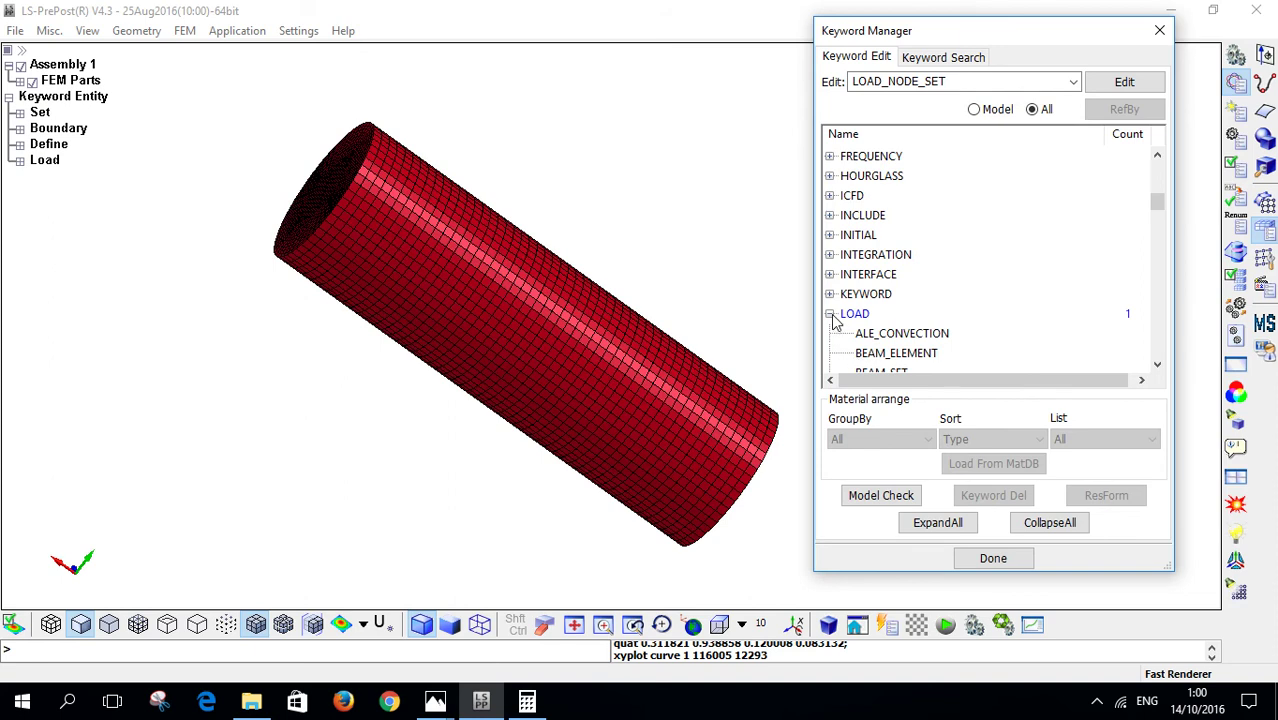
Step: Create a DATABASE_BINARY_D3PLOT card with output interval DT 0.01 and accept it
left_click(831, 315)
scroll(833, 318, "up", 4)
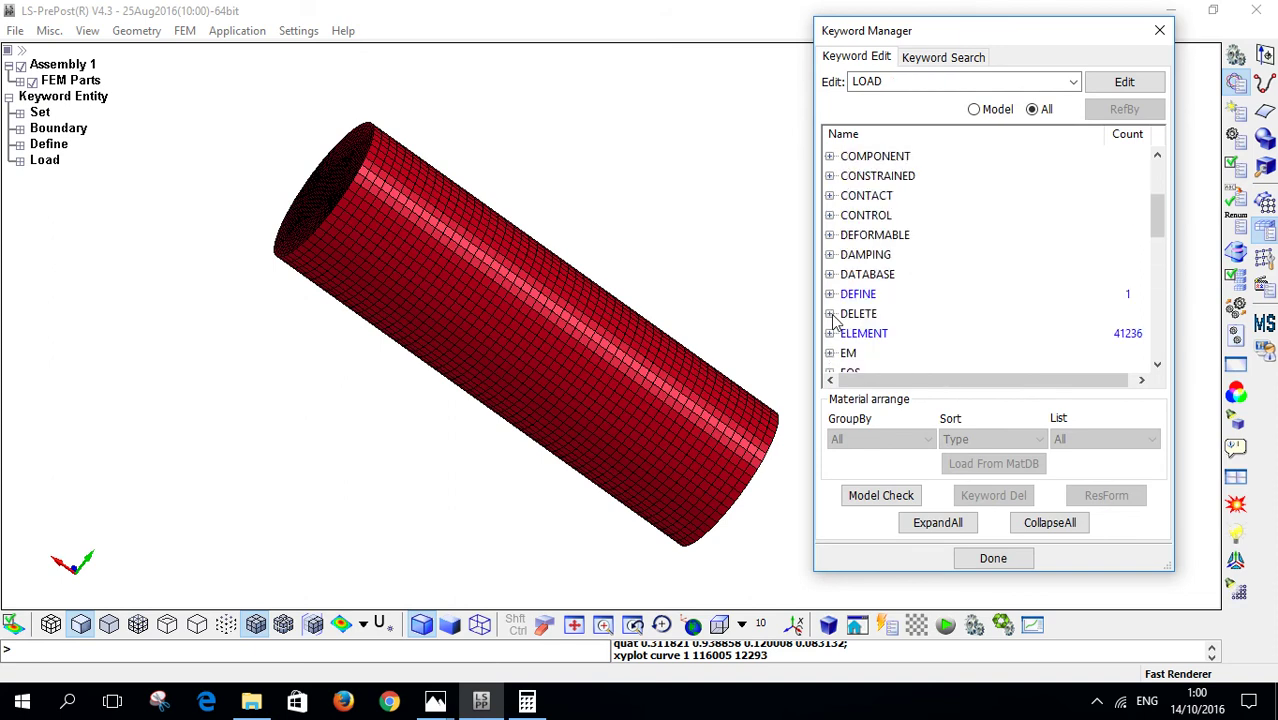
left_click(830, 274)
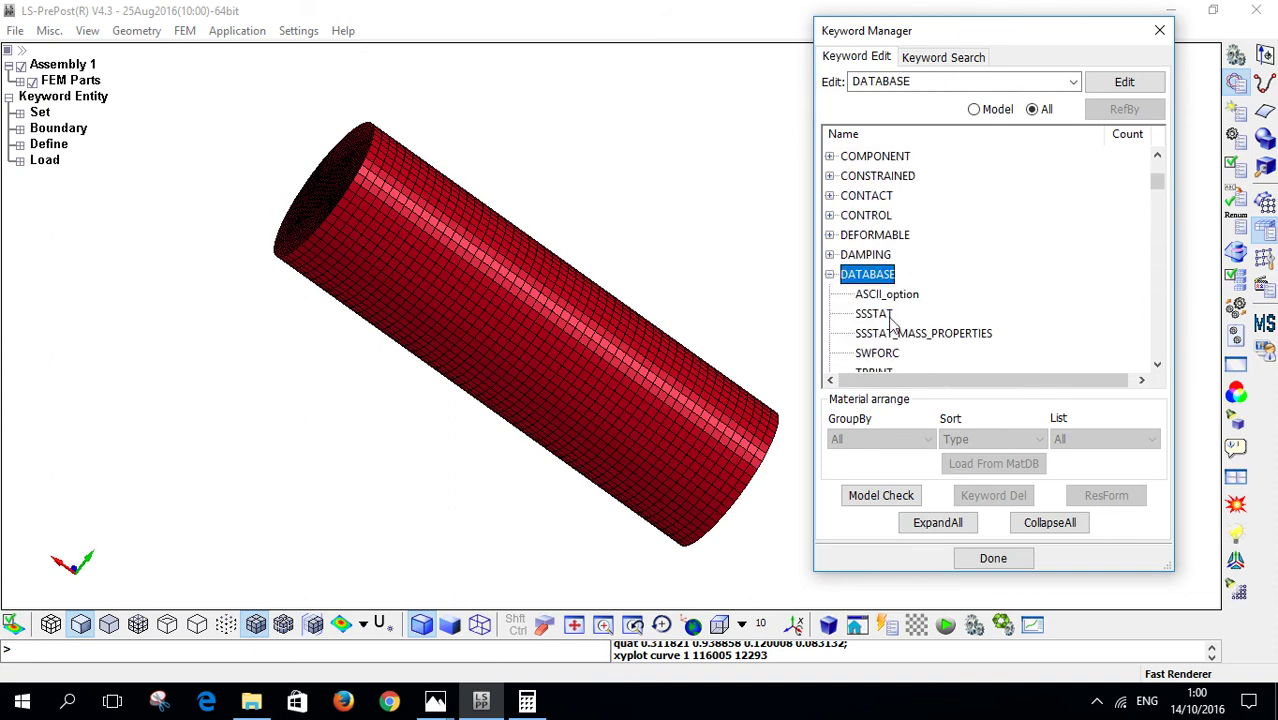
scroll(890, 320, "down", 4)
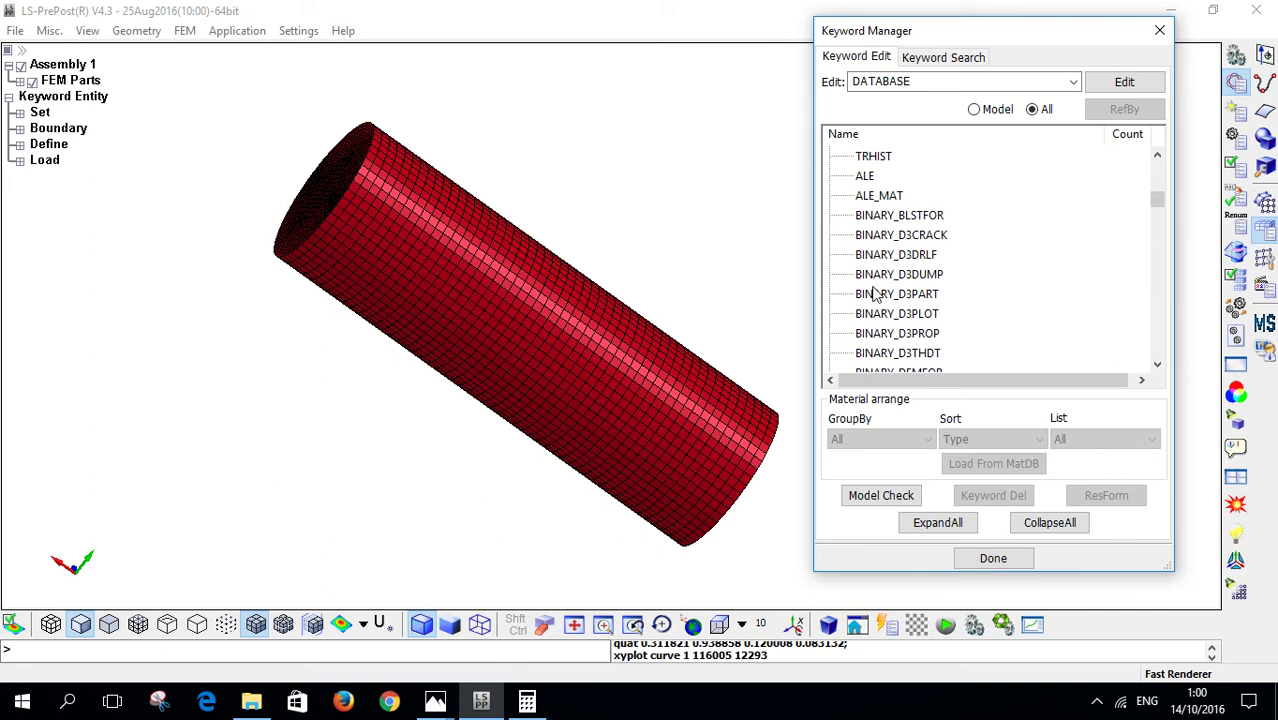
left_click(873, 293)
double_click(874, 314)
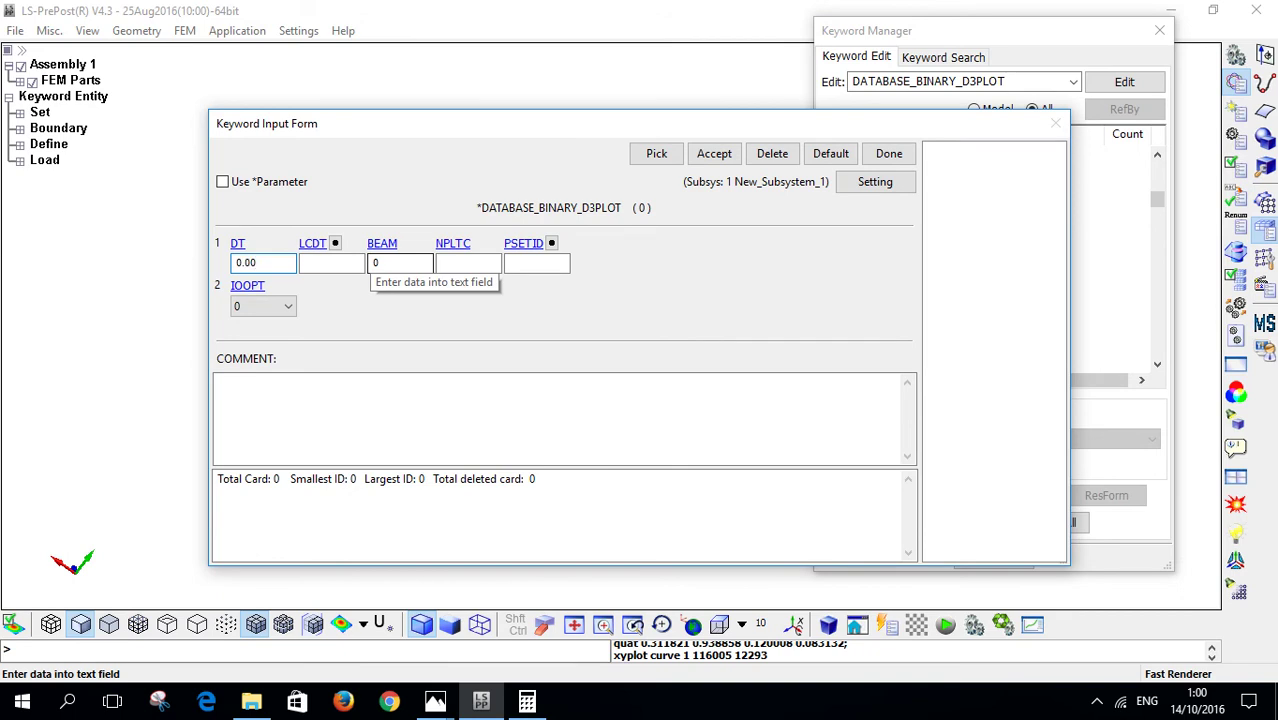
type("0.01")
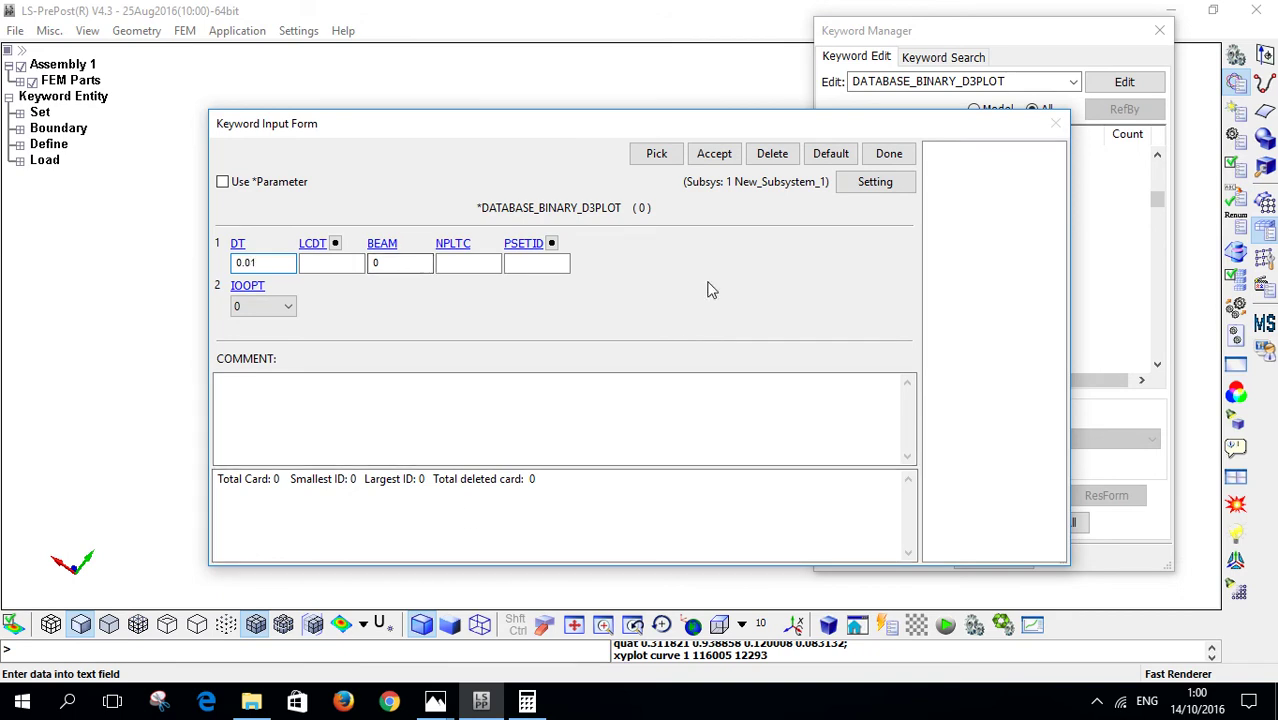
left_click(712, 154)
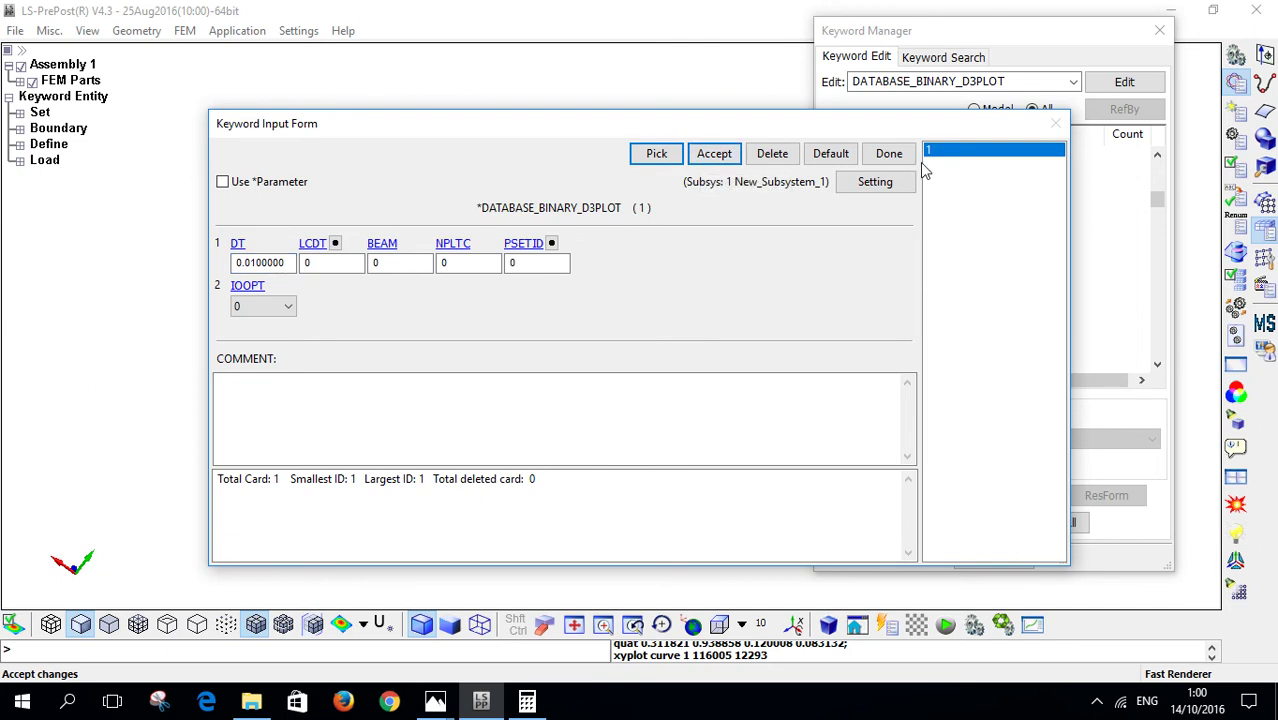
left_click(889, 153)
scroll(918, 205, "up", 2)
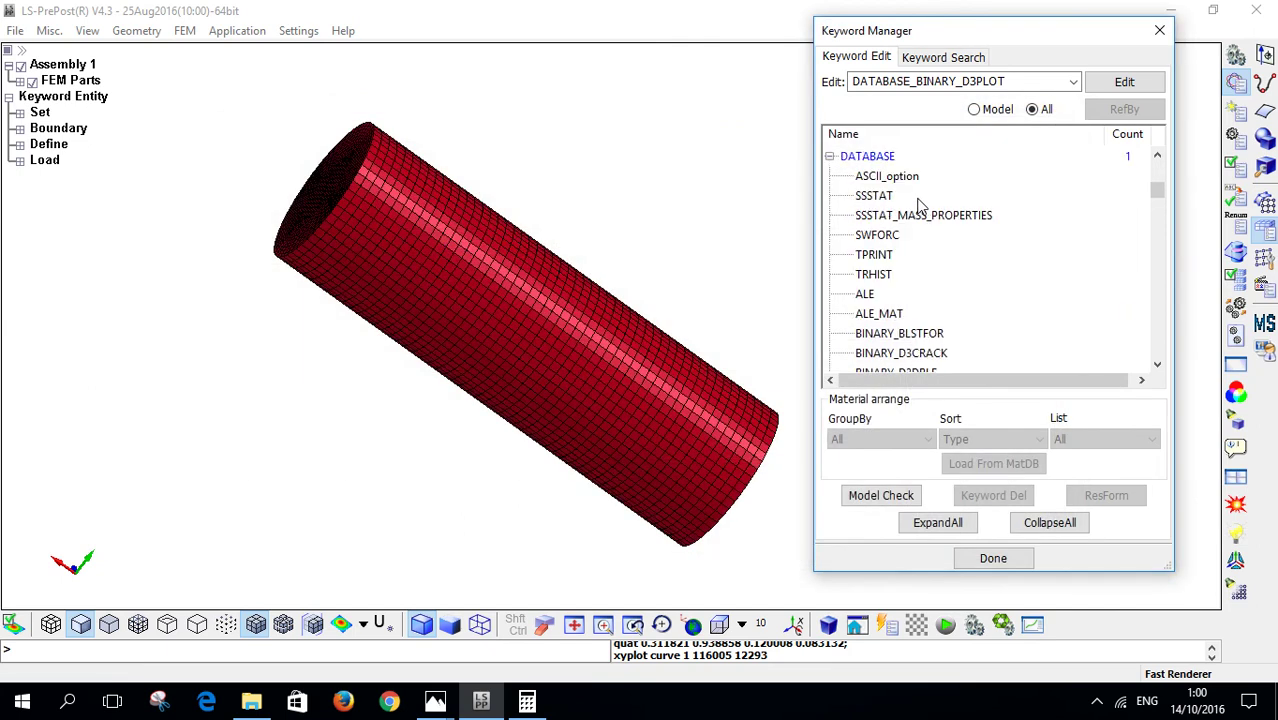
Step: Open the TERMINATION keyword from the CONTROL keyword group
left_click(829, 158)
scroll(828, 162, "up", 2)
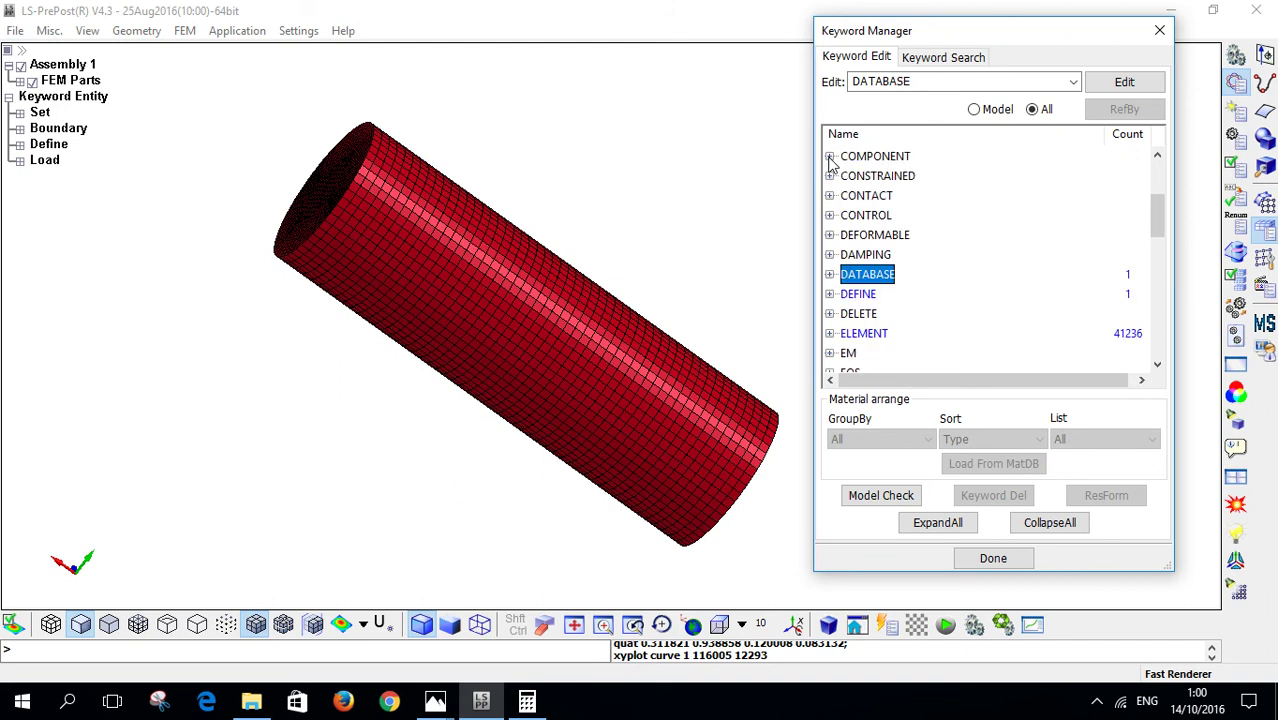
left_click(830, 218)
scroll(890, 276, "down", 12)
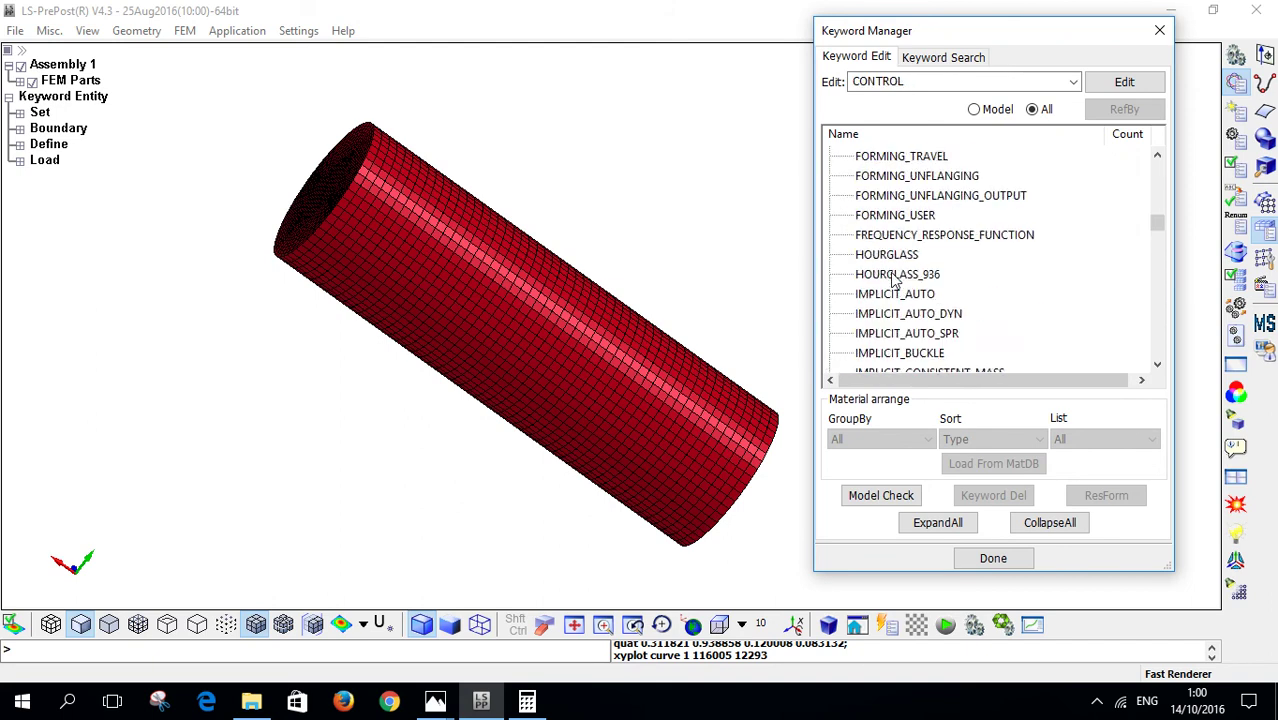
scroll(893, 280, "down", 6)
scroll(892, 277, "down", 20)
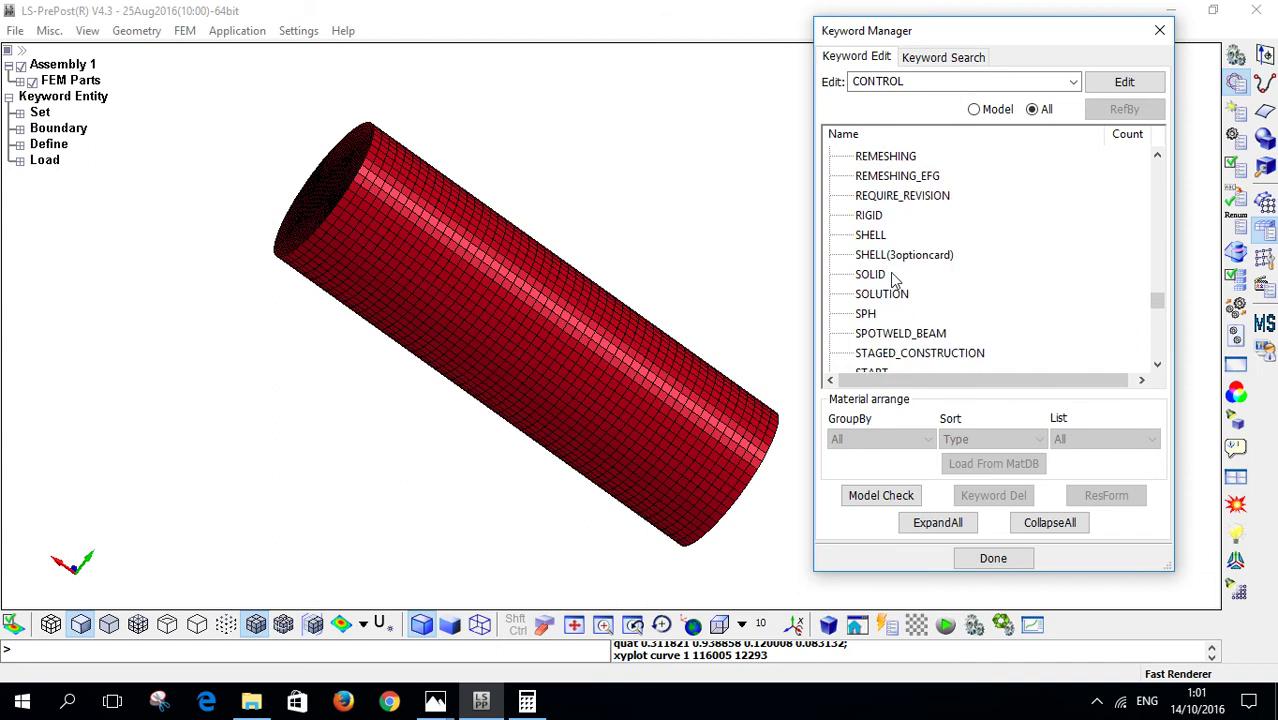
scroll(880, 286, "down", 2)
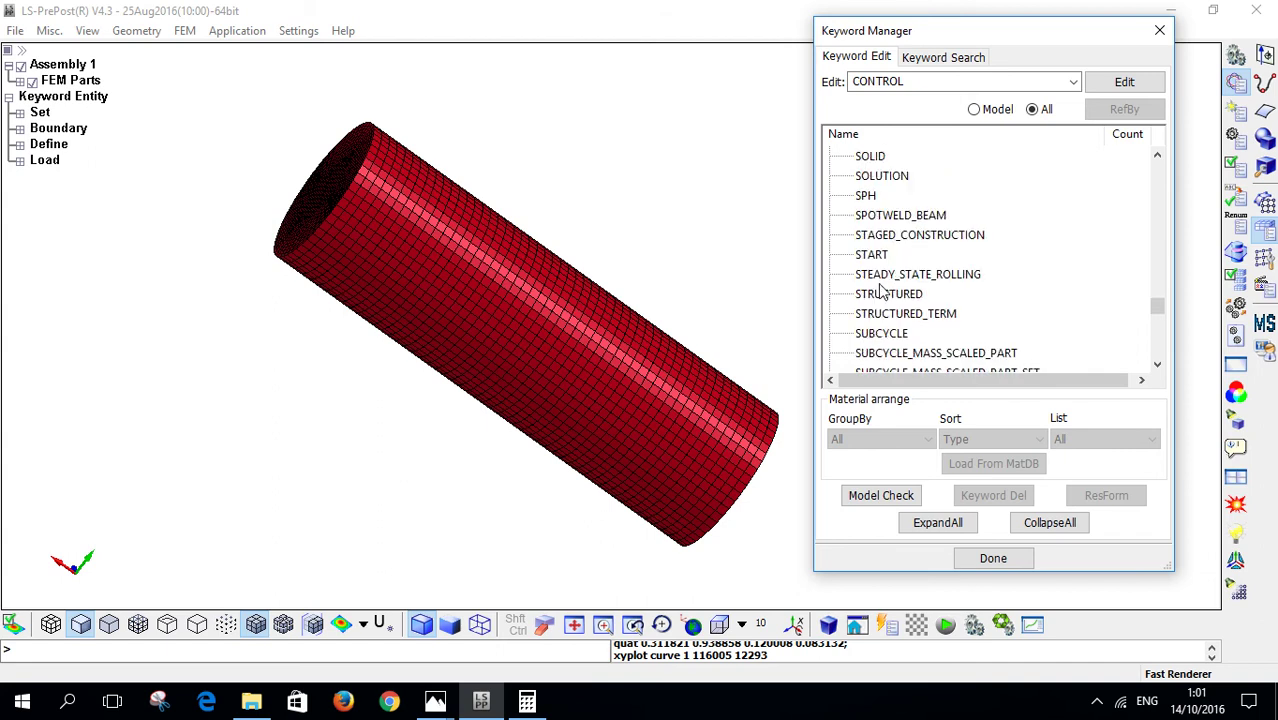
scroll(882, 289, "down", 2)
double_click(880, 276)
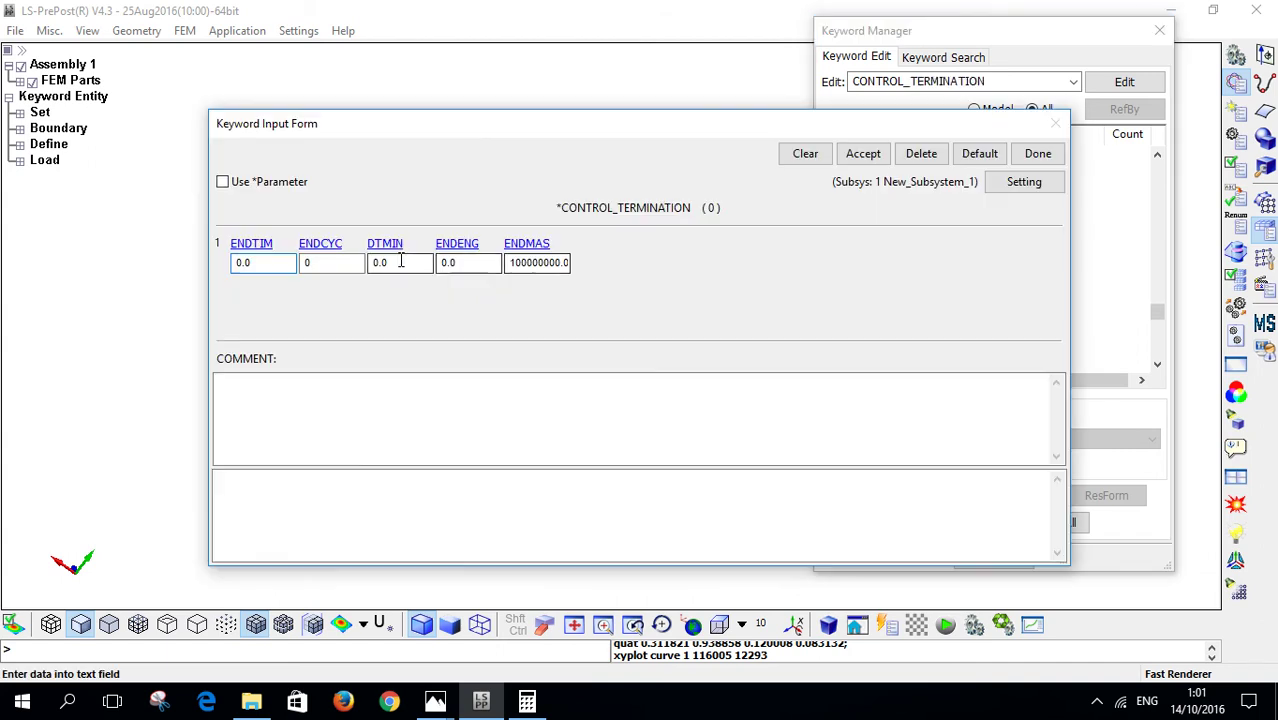
Step: Enter ENDTIM 1 and accept the CONTROL_TERMINATION card
double_click(265, 262)
type("1")
left_click(862, 154)
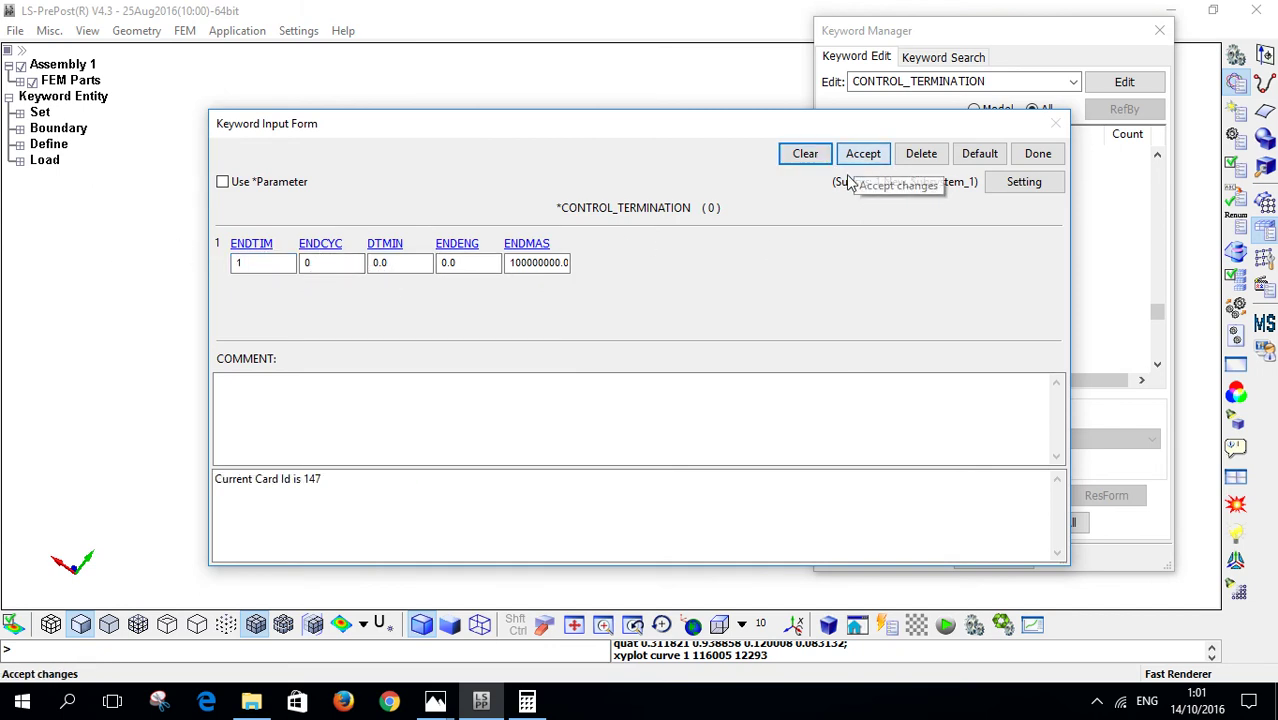
left_click(1058, 157)
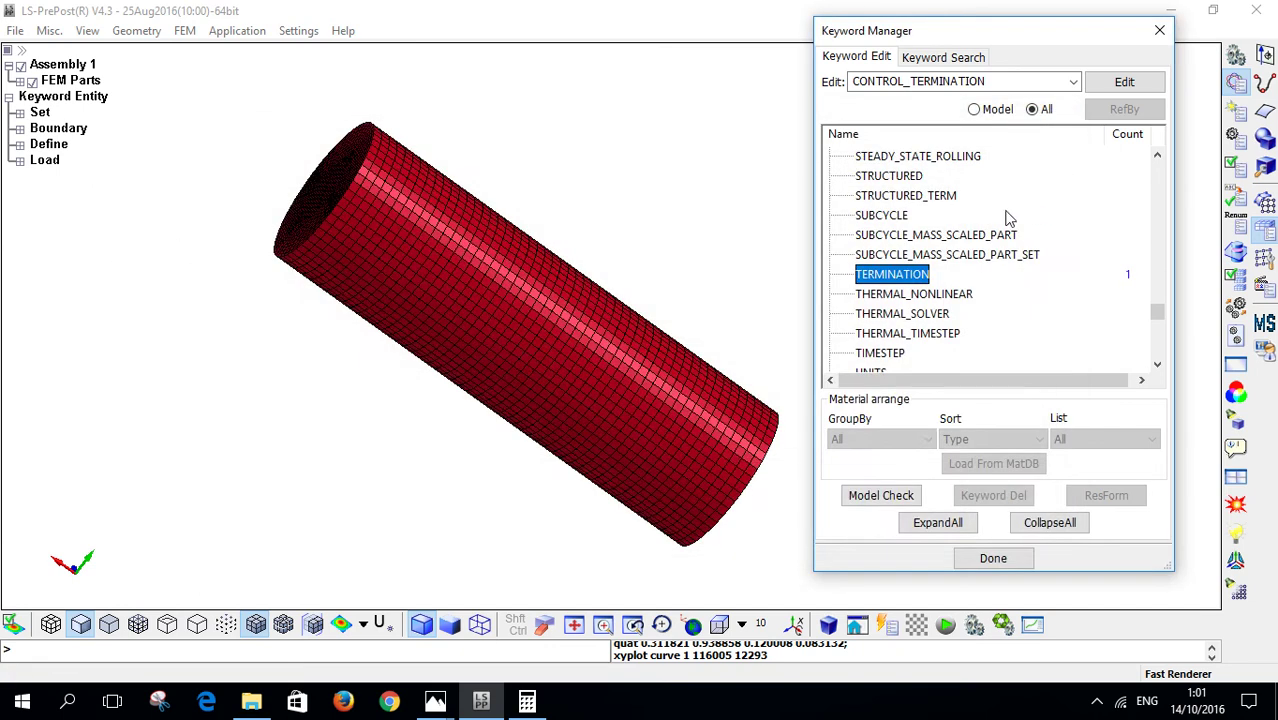
Step: Accept a CONTROL_IMPLICIT_AUTO card with its default values
scroll(896, 257, "up", 4)
scroll(896, 257, "up", 12)
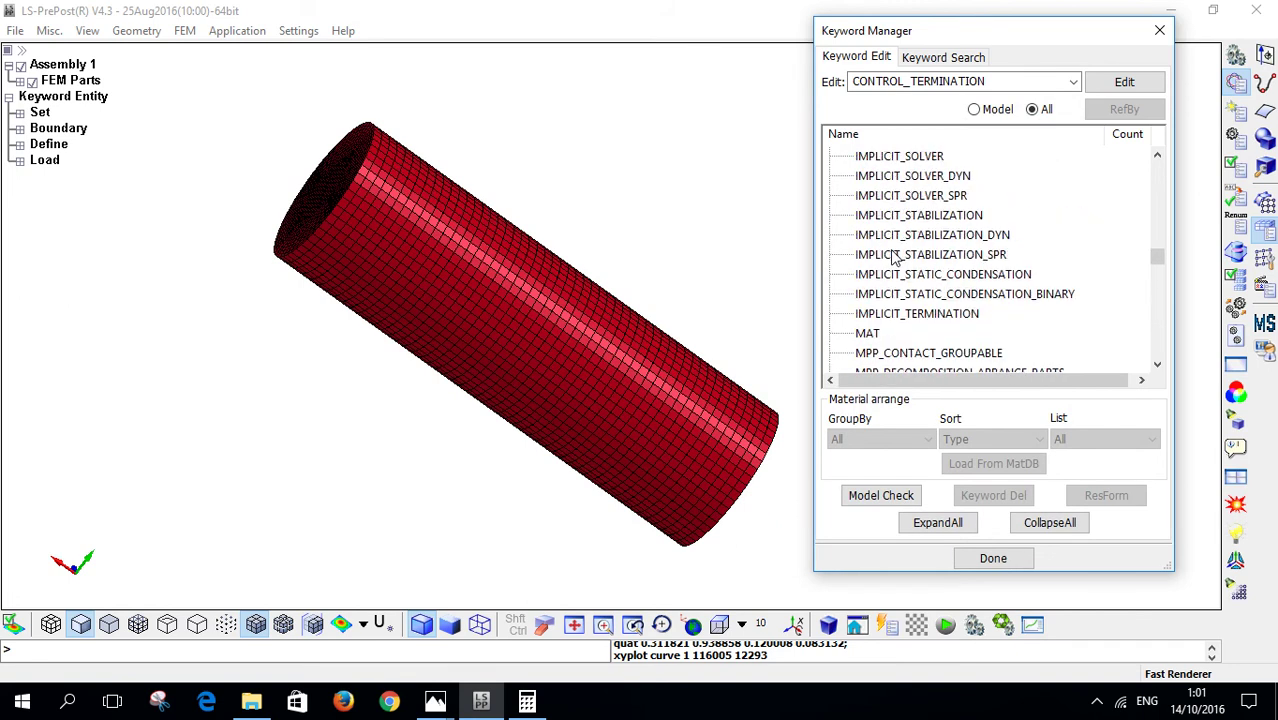
left_click(906, 196)
scroll(907, 200, "up", 1)
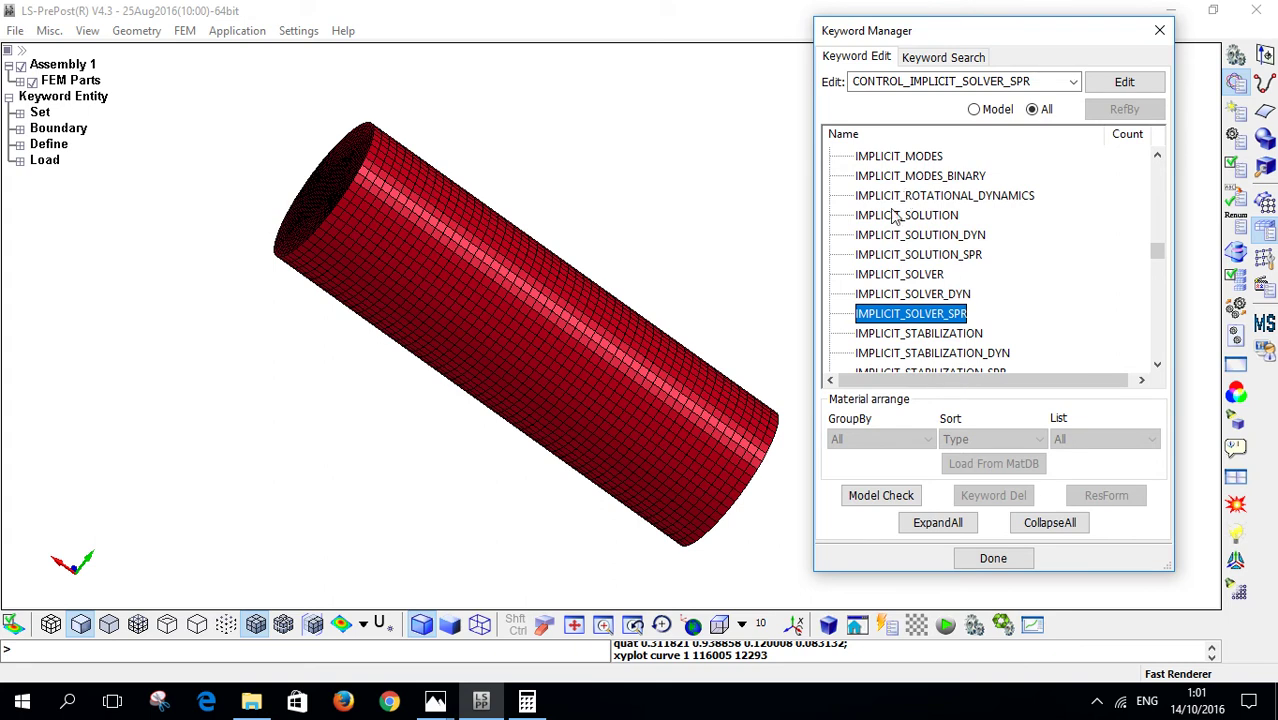
scroll(906, 200, "up", 10)
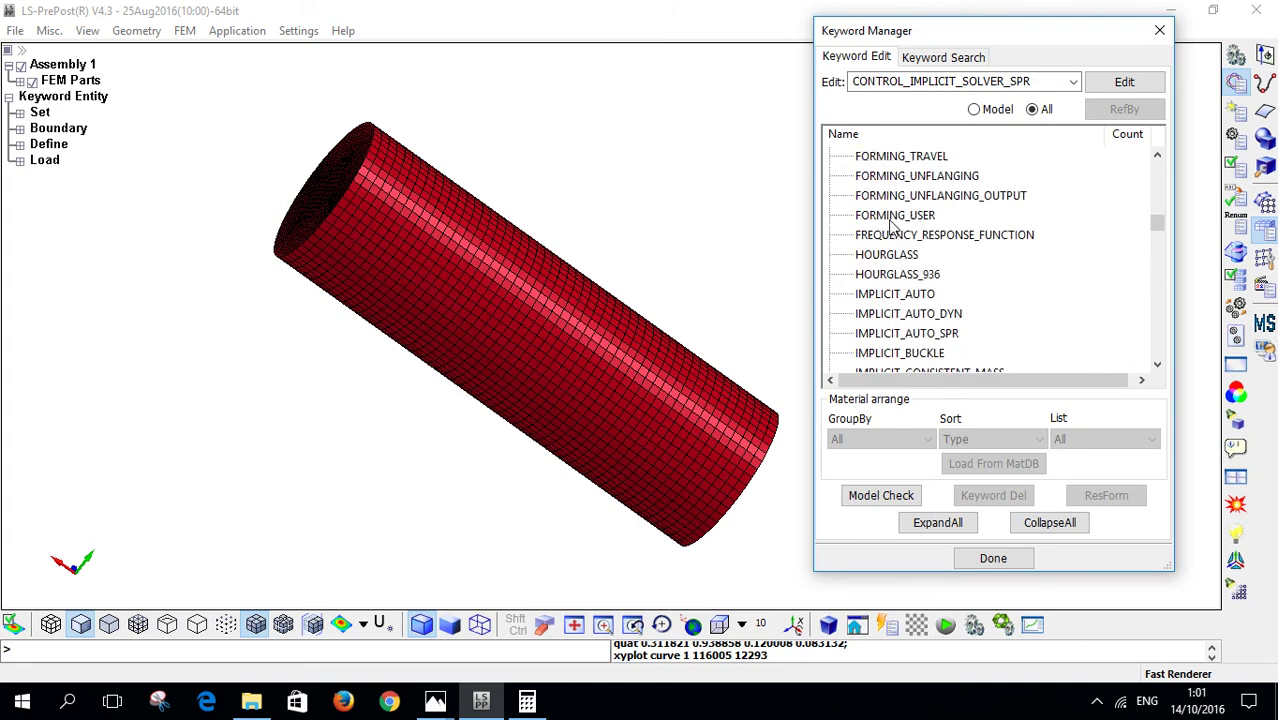
double_click(895, 294)
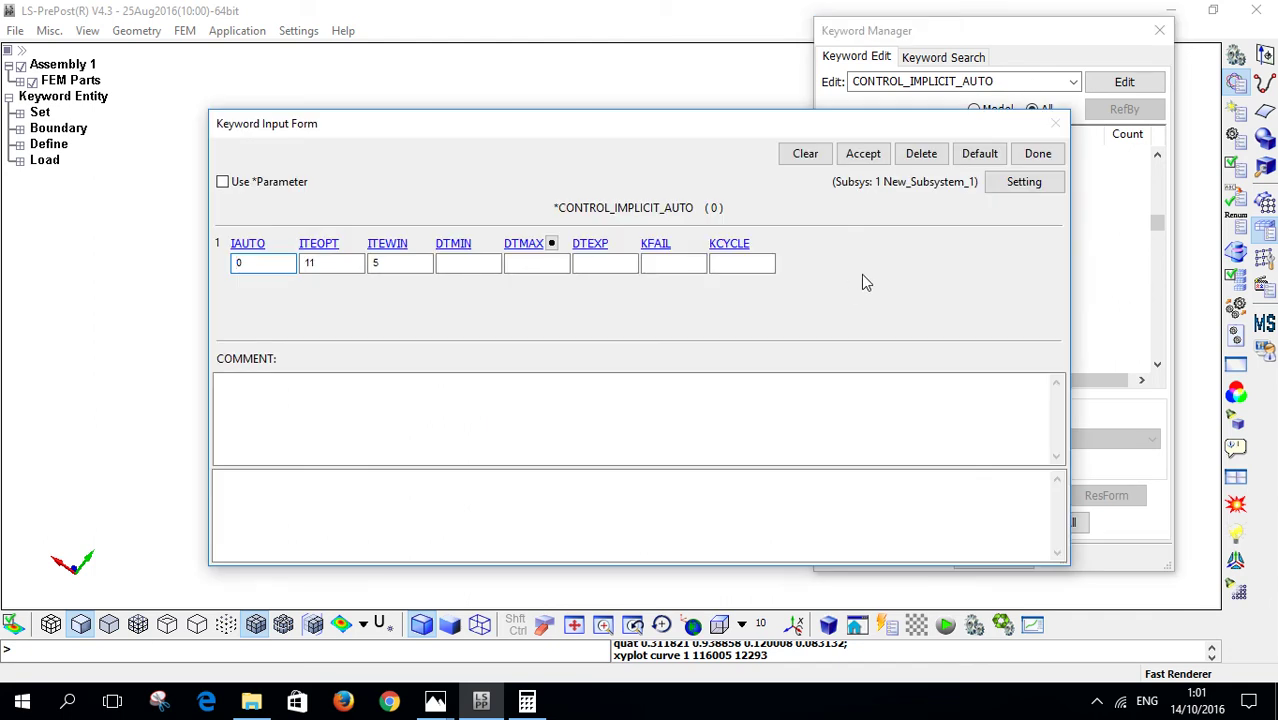
left_click(884, 153)
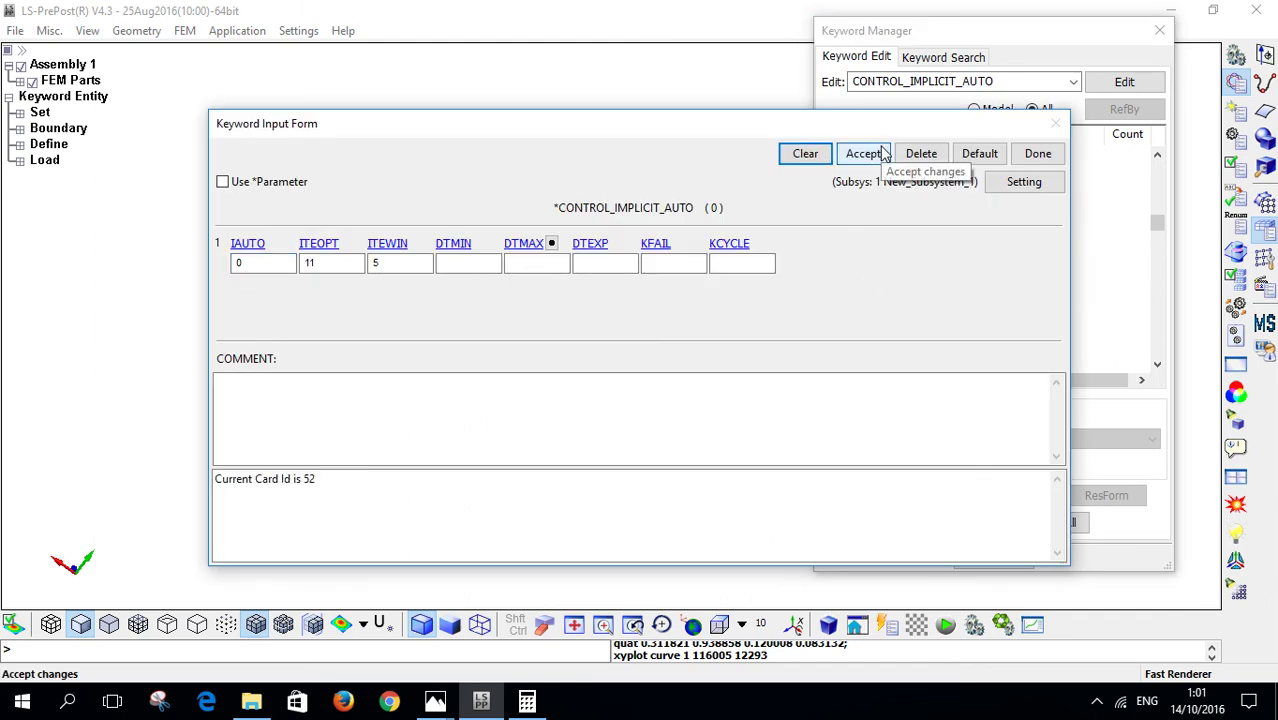
left_click(1037, 153)
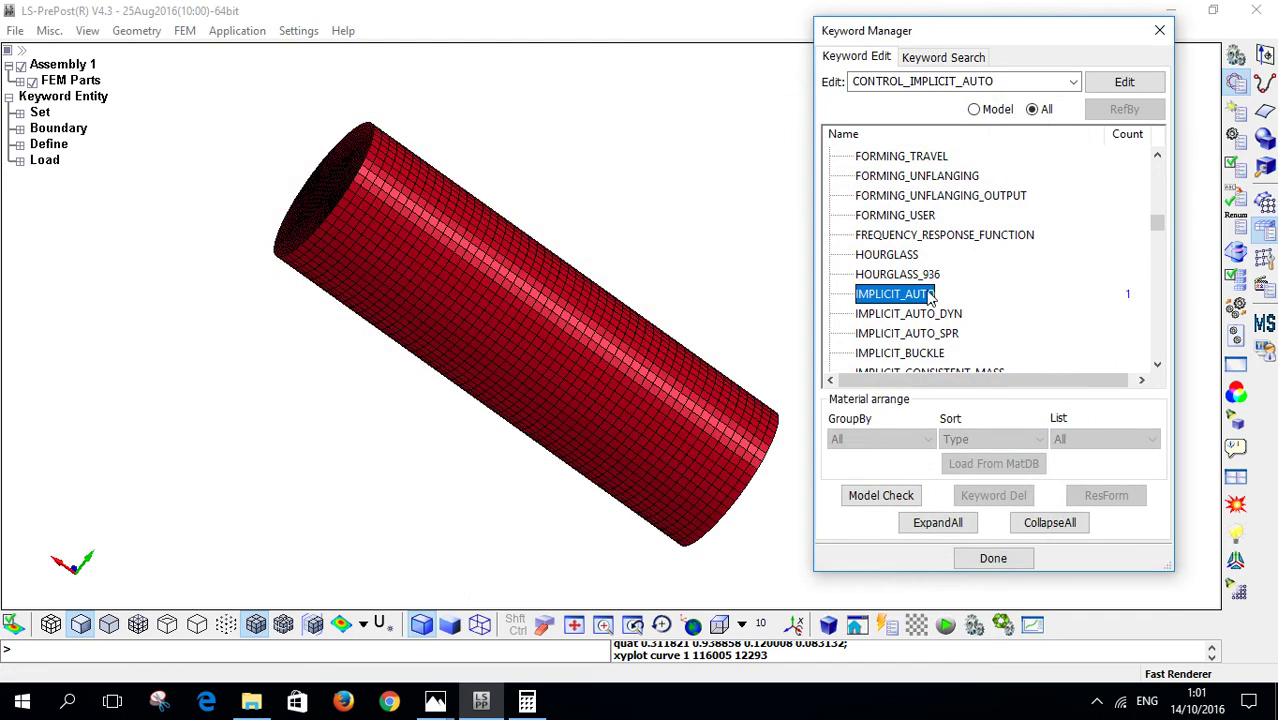
Step: Reopen IMPLICIT_AUTO to verify IAUTO 0, ITEOPT 11, ITEWIN 5
double_click(929, 294)
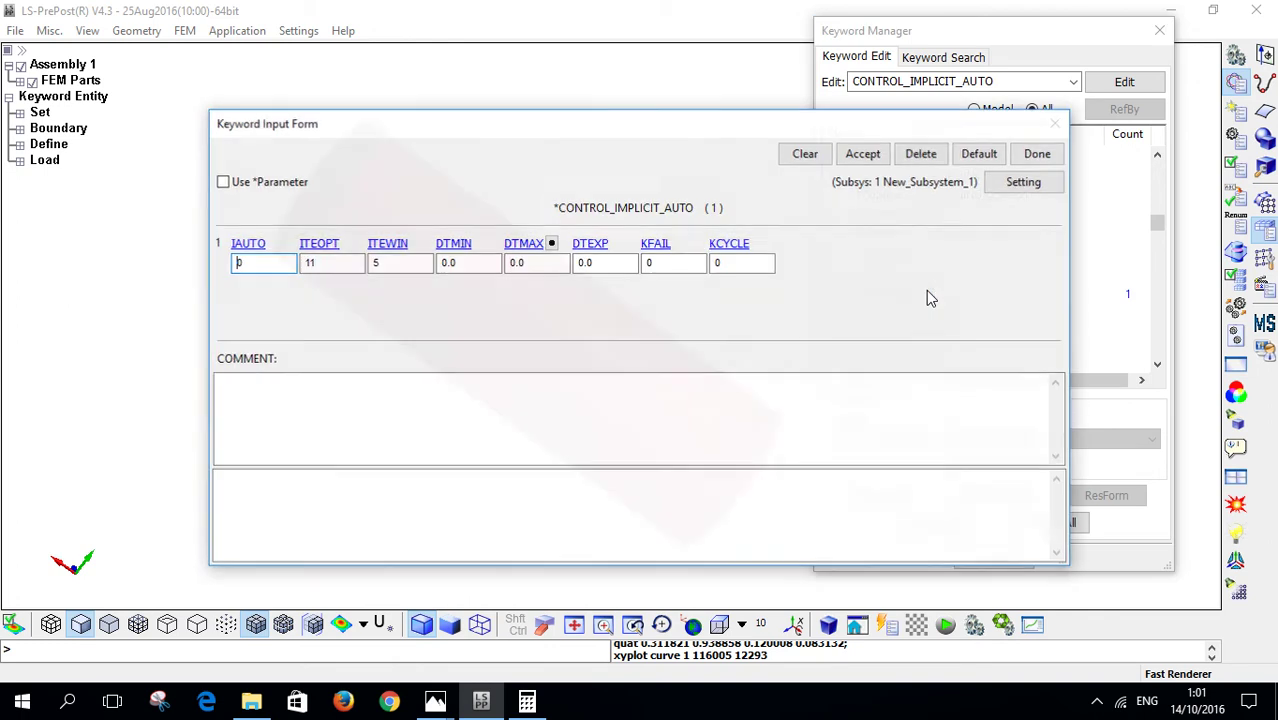
left_click(1030, 156)
scroll(909, 265, "down", 2)
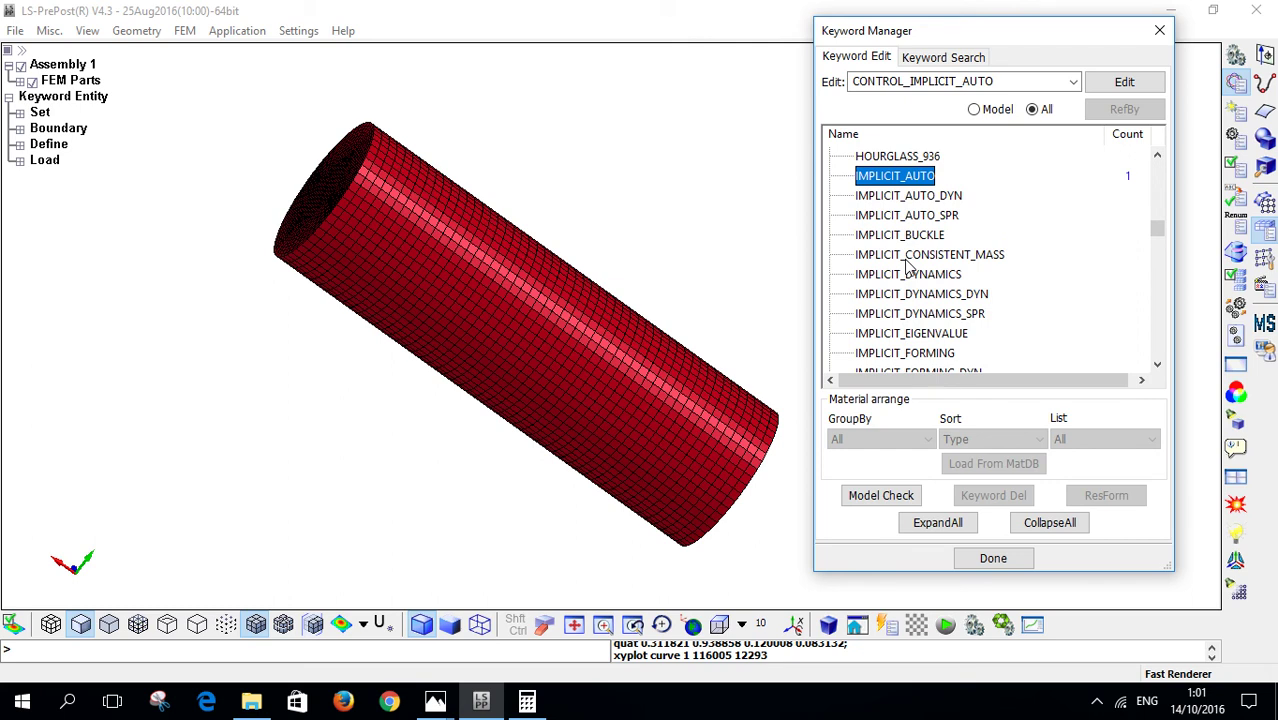
scroll(909, 265, "down", 4)
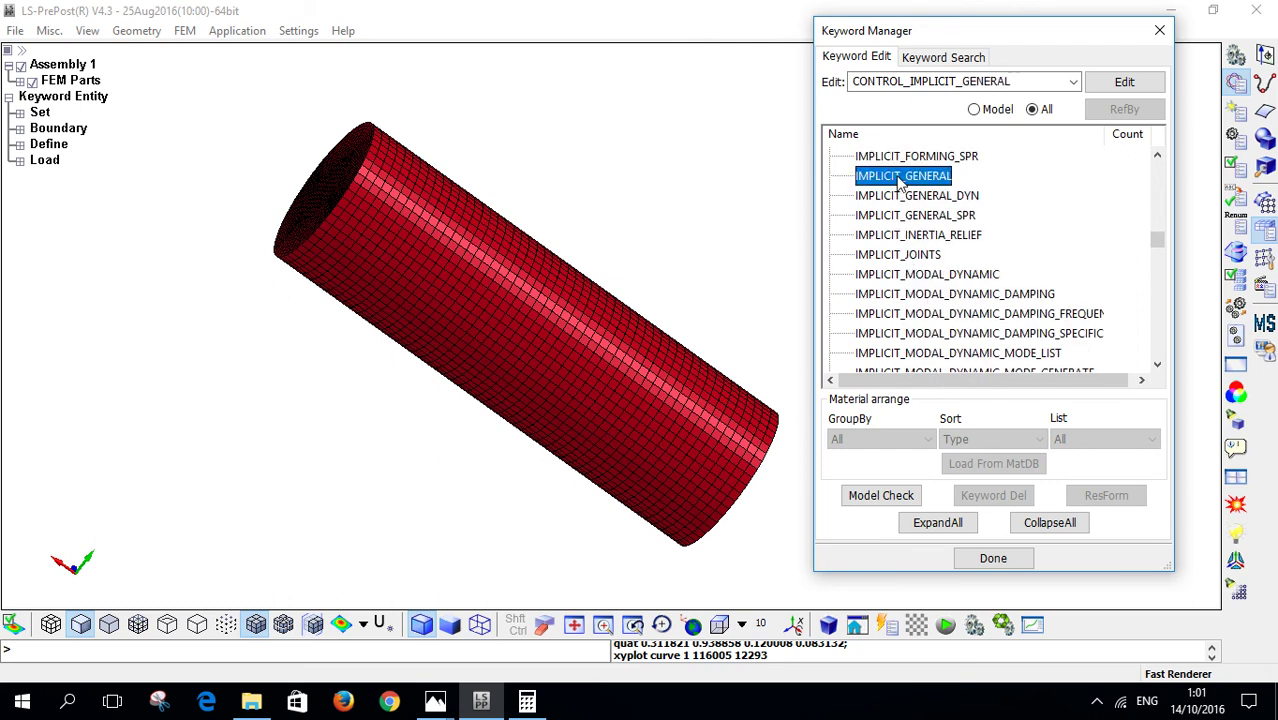
Step: Accept a CONTROL_IMPLICIT_GENERAL card with IMFLAG 1 and DT0 0.01, then close it
double_click(900, 176)
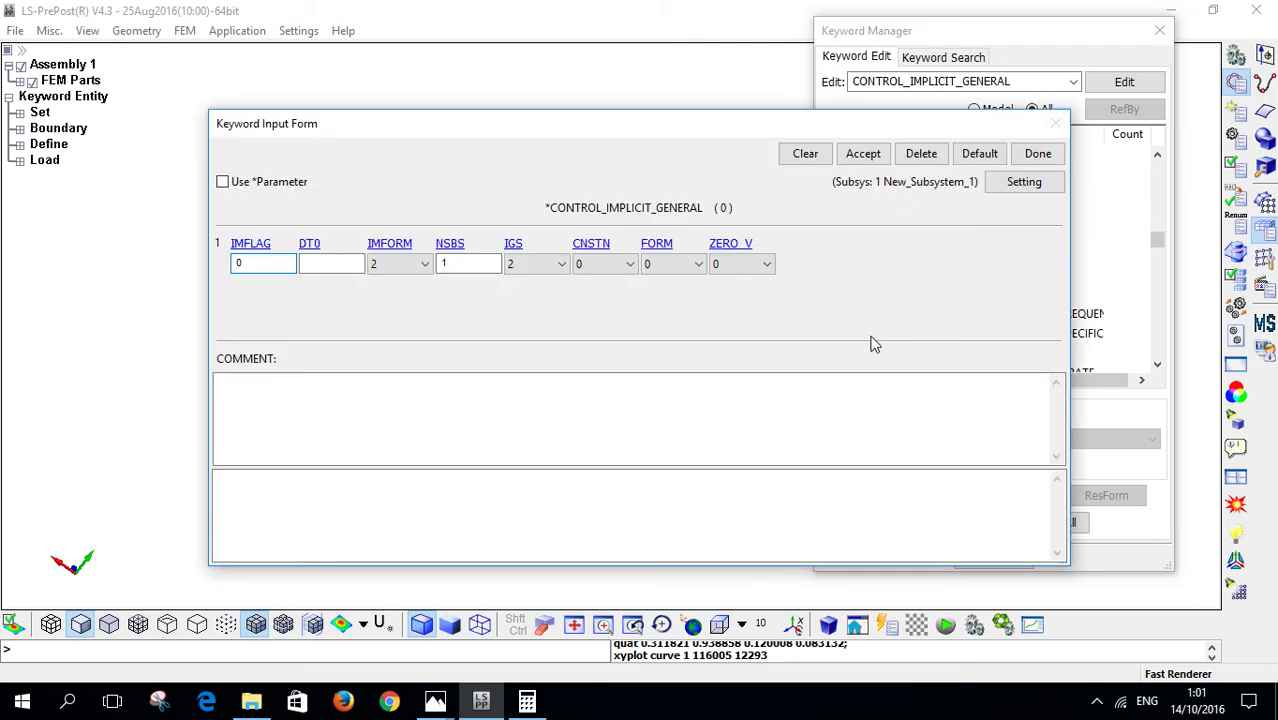
left_click(885, 157)
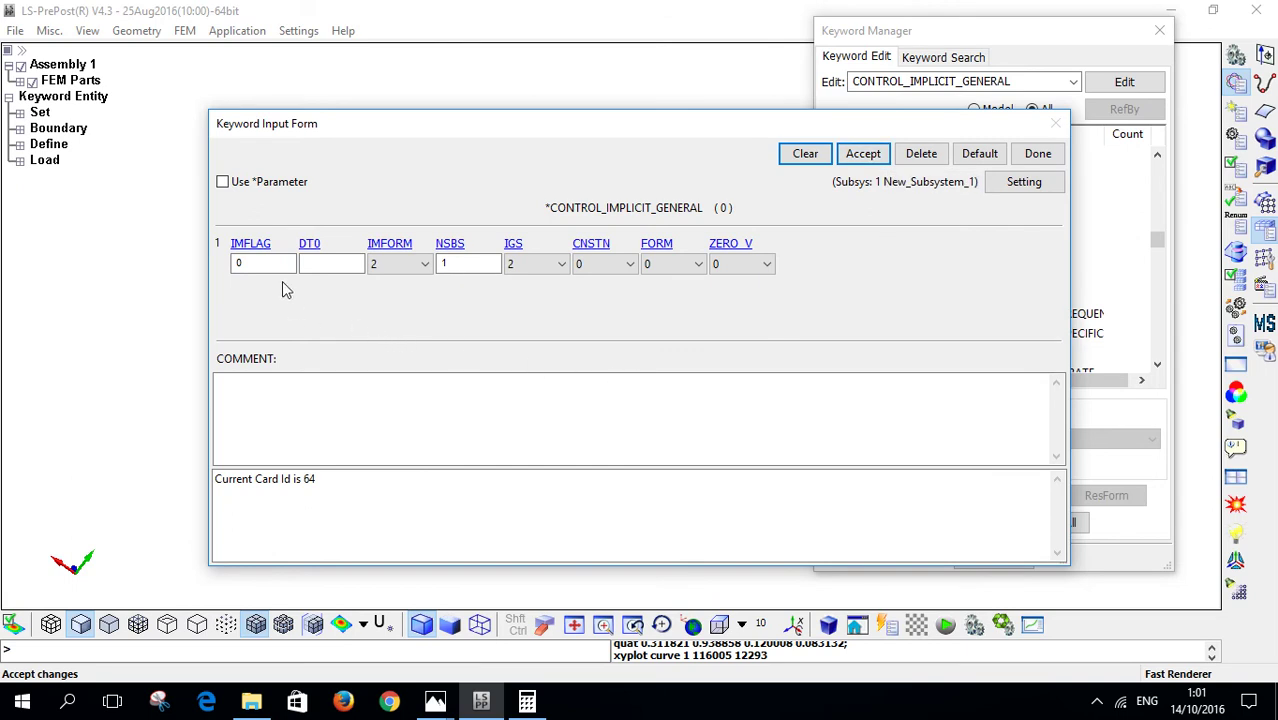
left_click(251, 263)
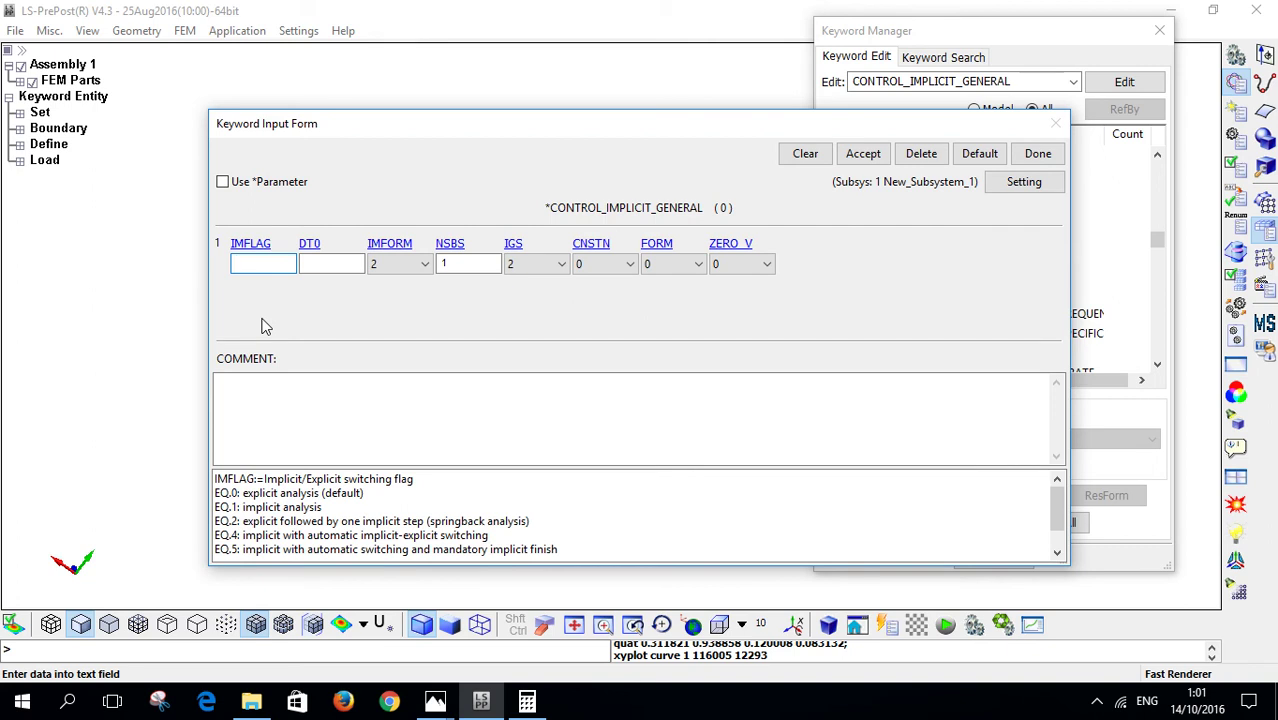
type("1")
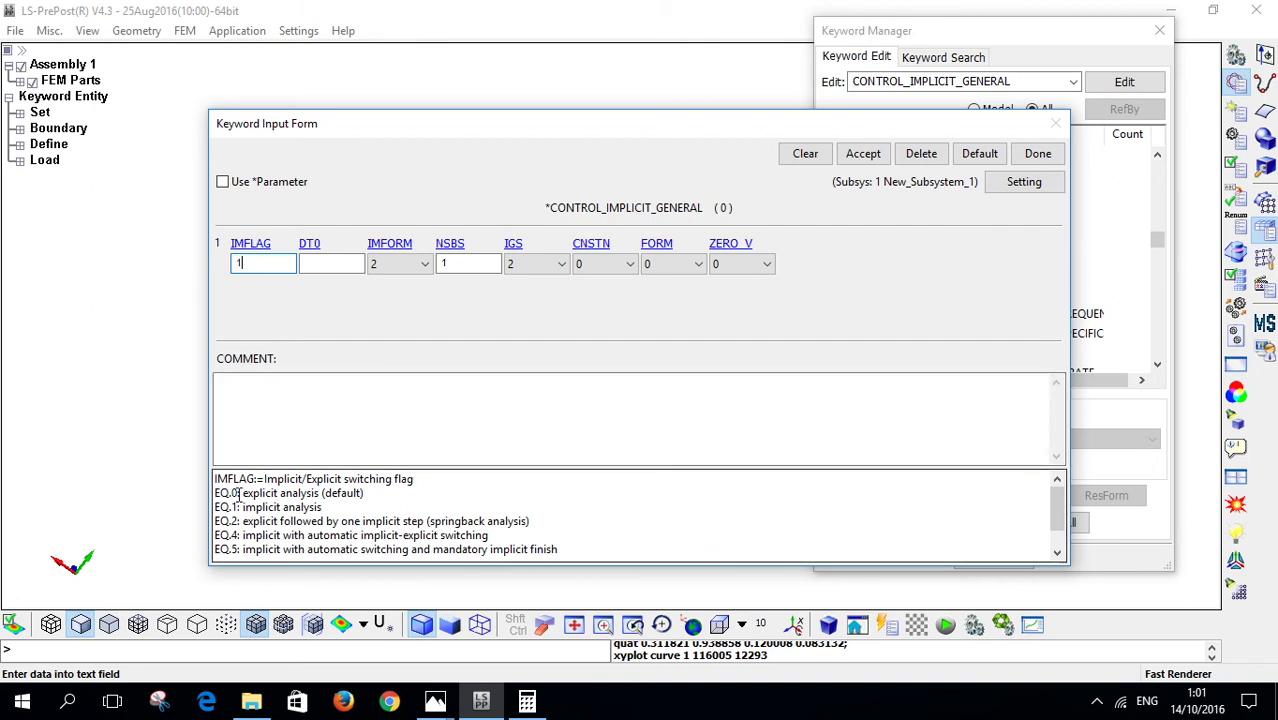
left_click(312, 262)
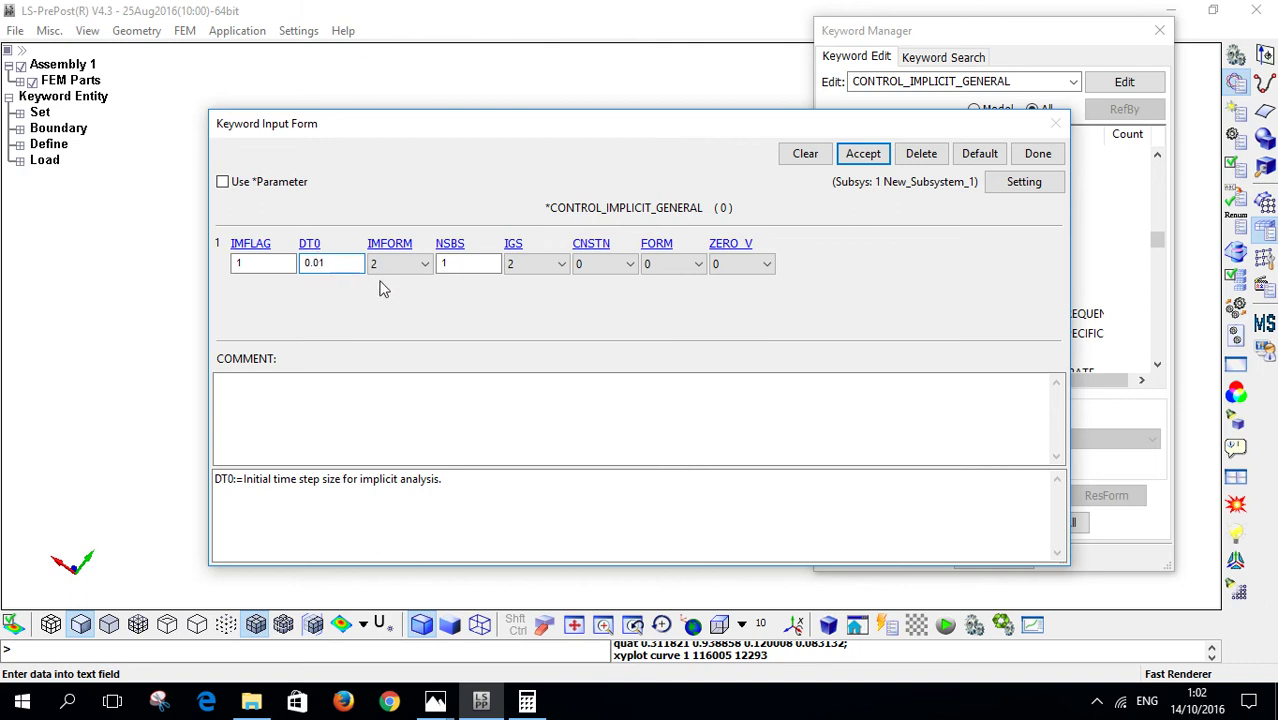
left_click(862, 155)
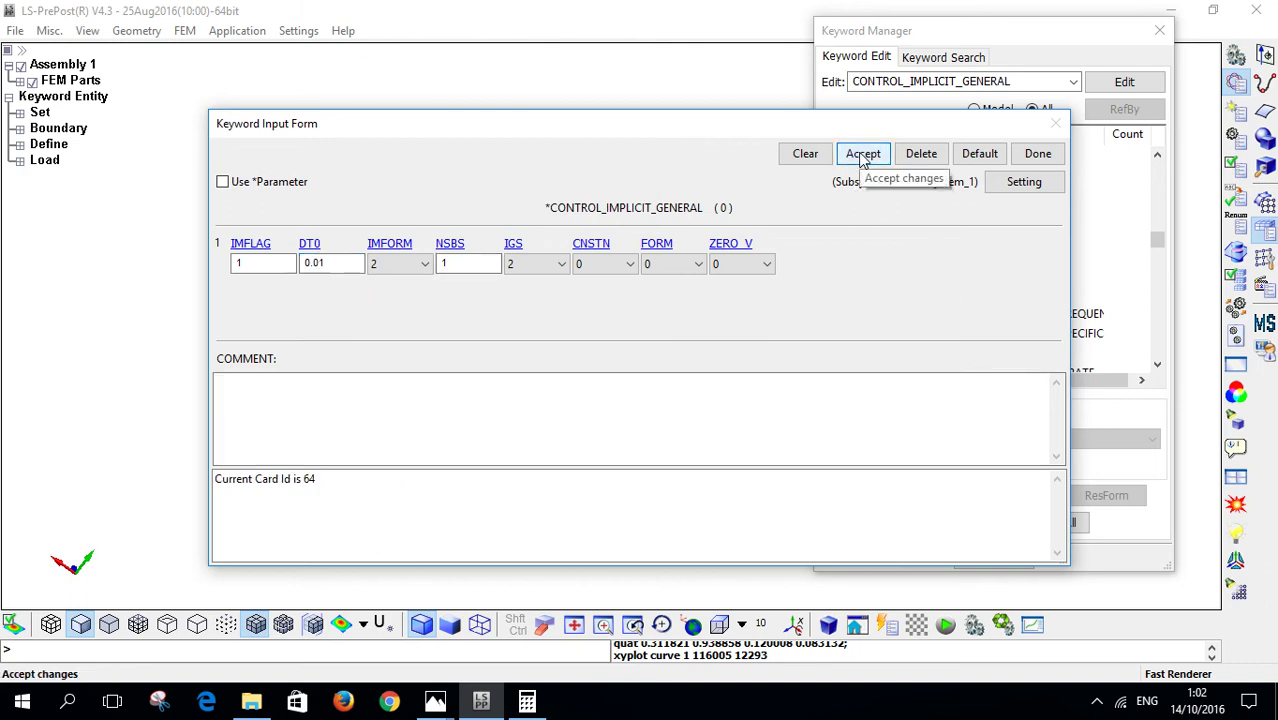
left_click(1038, 155)
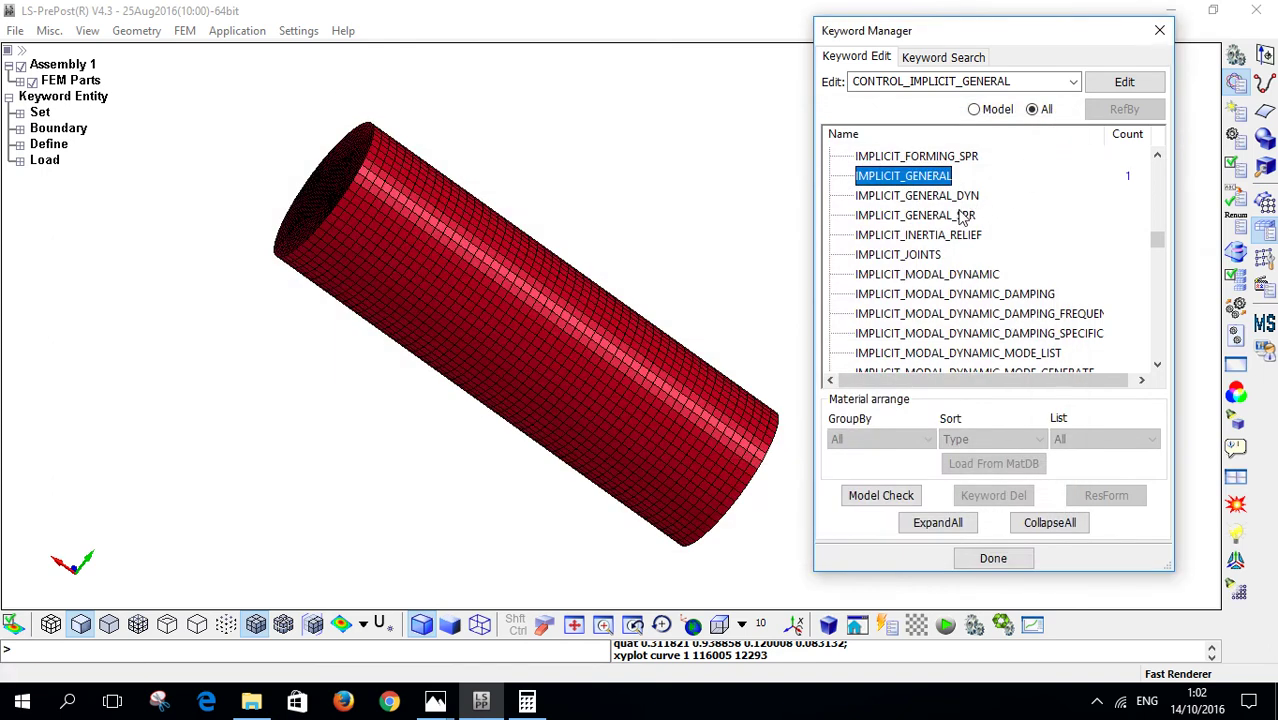
Step: Open the CONTROL_IMPLICIT_SOLUTION form and read the NSOLVR options (default 12)
scroll(962, 216, "down", 5)
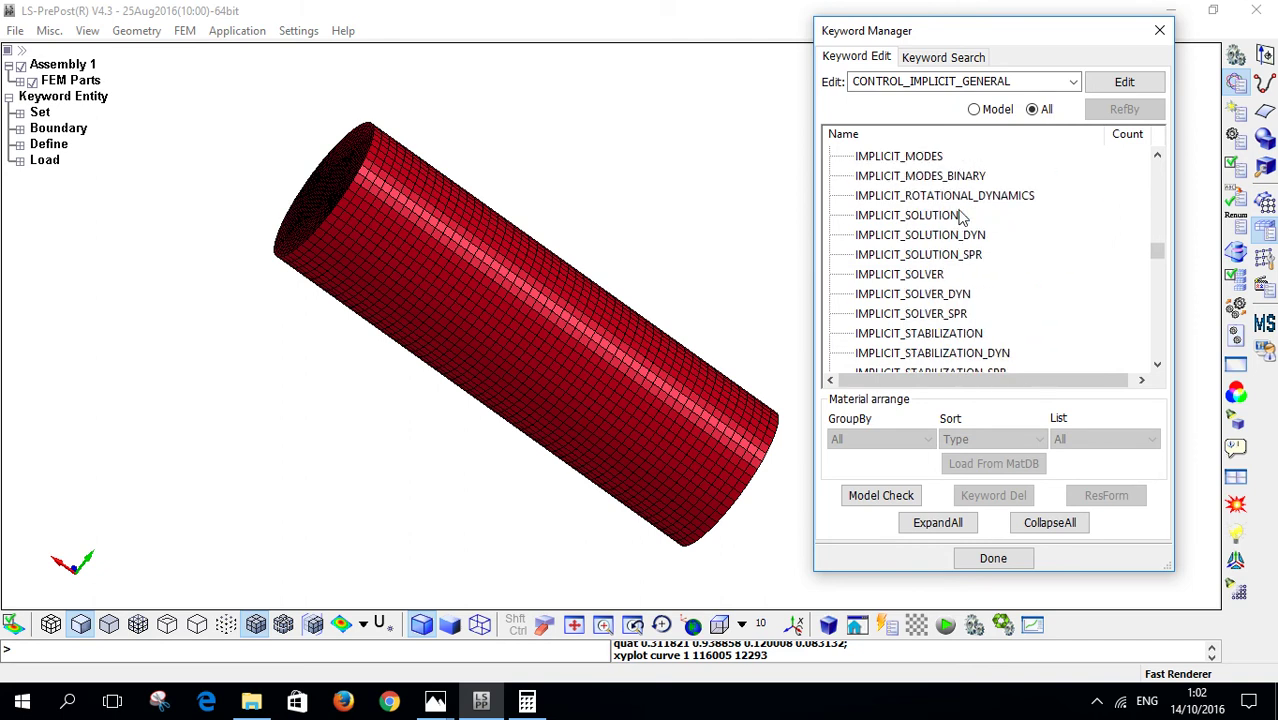
double_click(911, 224)
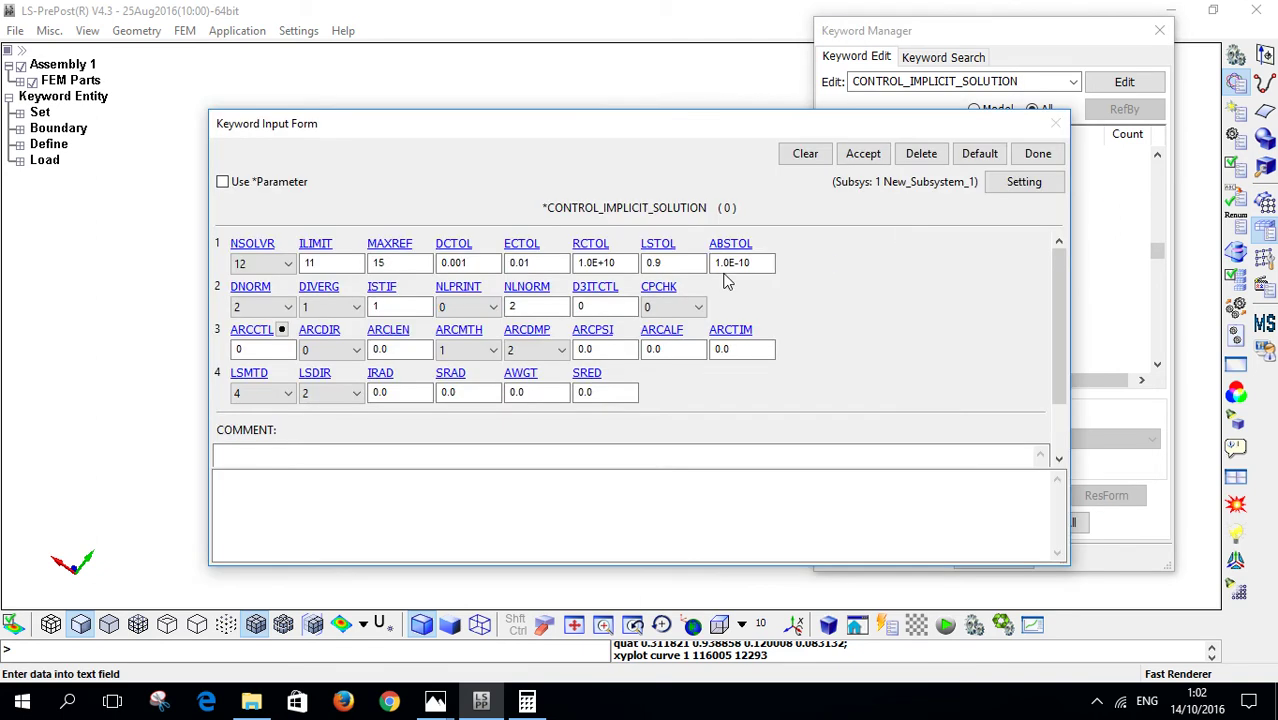
mouse_move(265, 253)
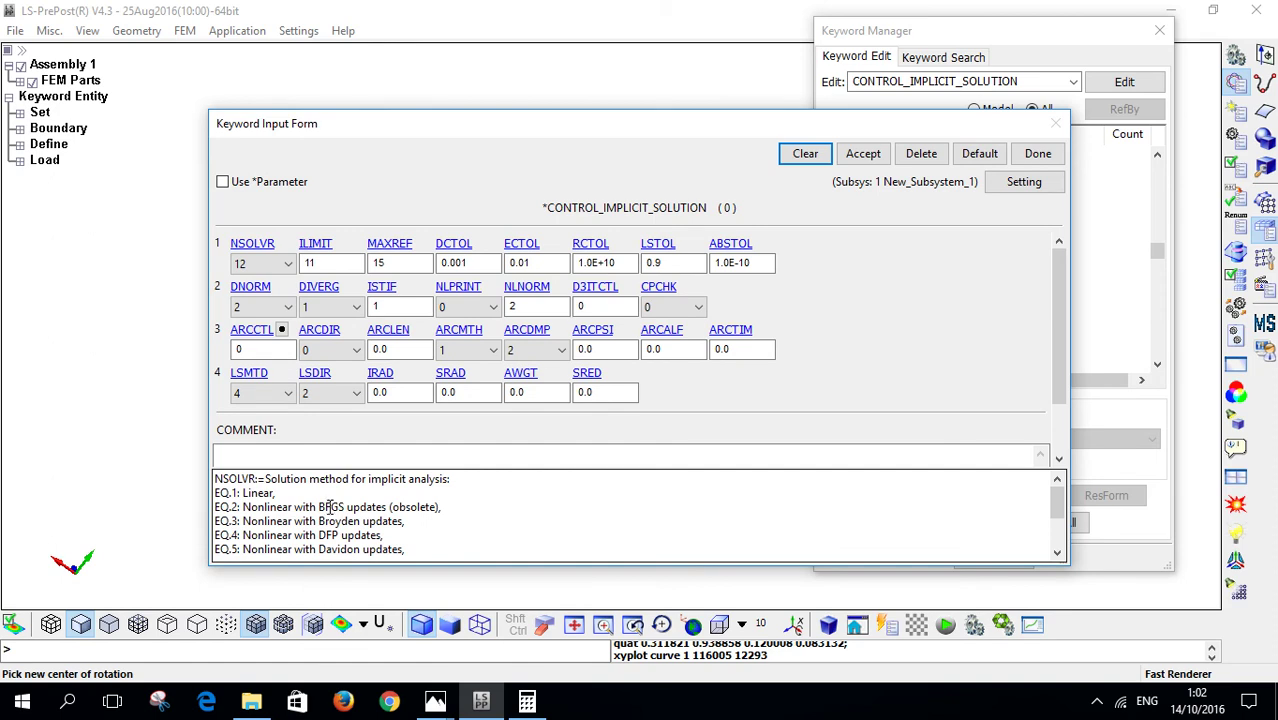
scroll(621, 538, "down", 2)
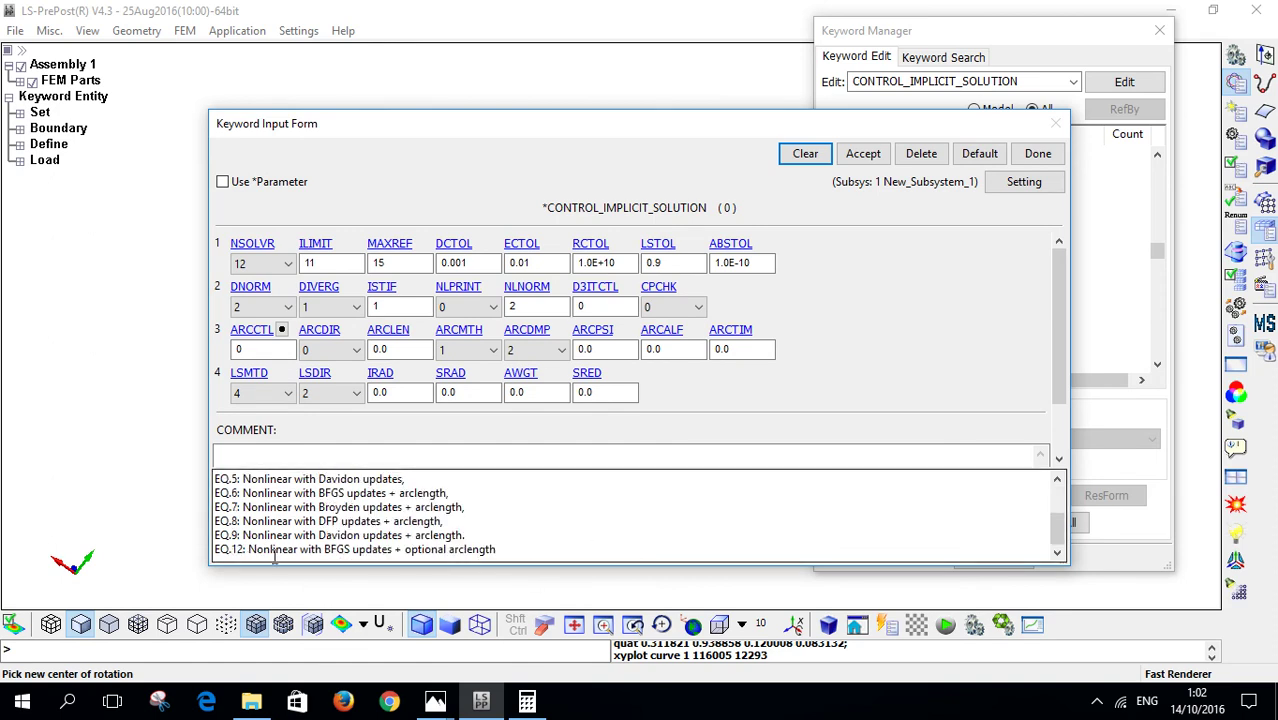
scroll(281, 558, "up", 2)
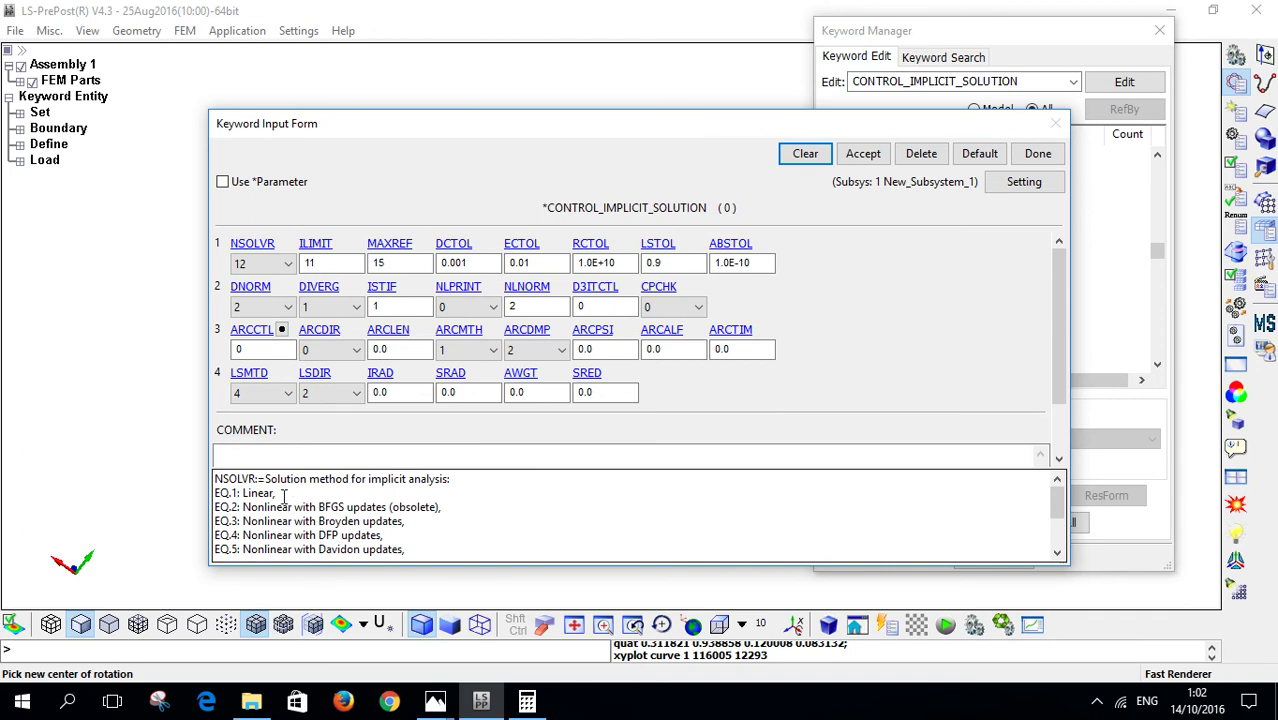
left_click(435, 701)
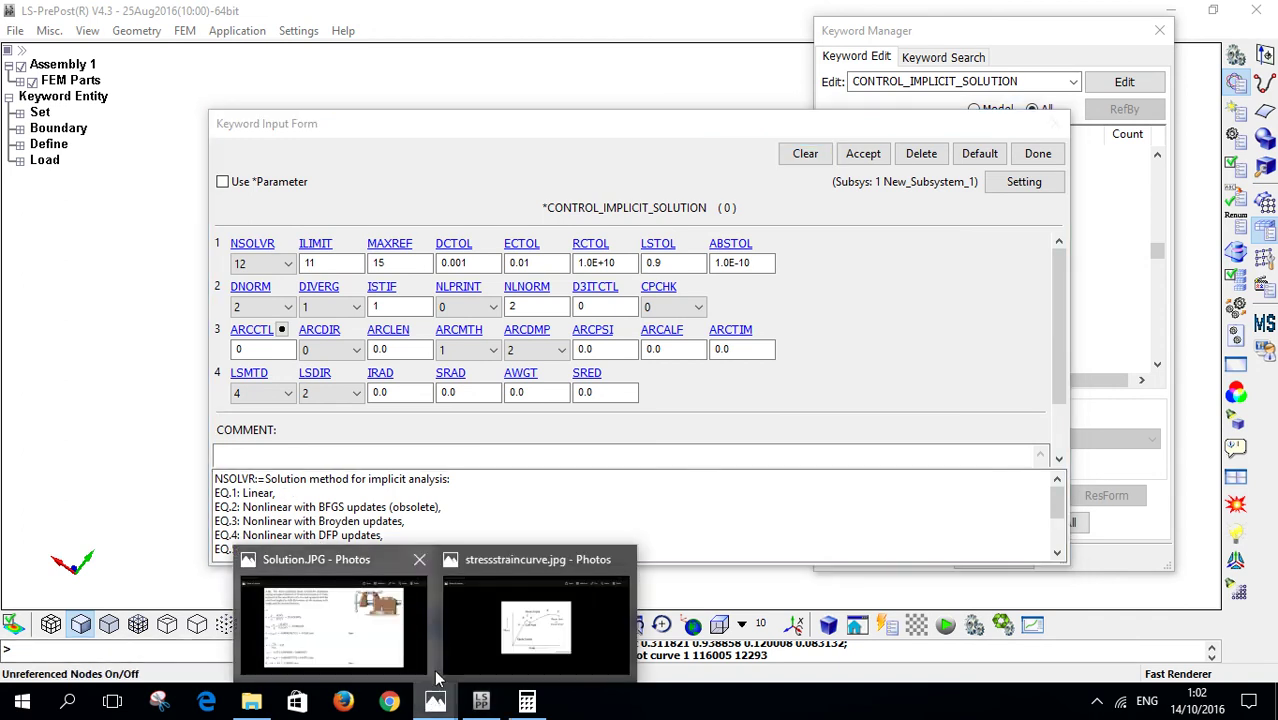
left_click(520, 625)
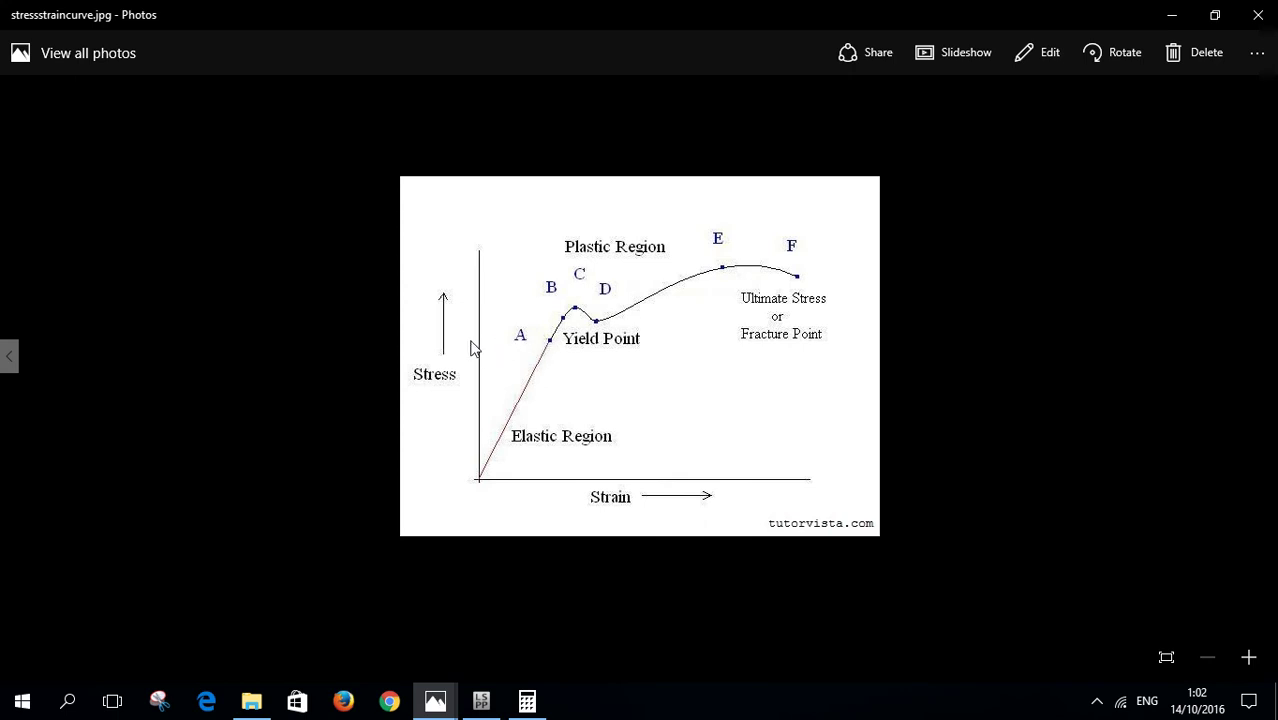
left_click(425, 705)
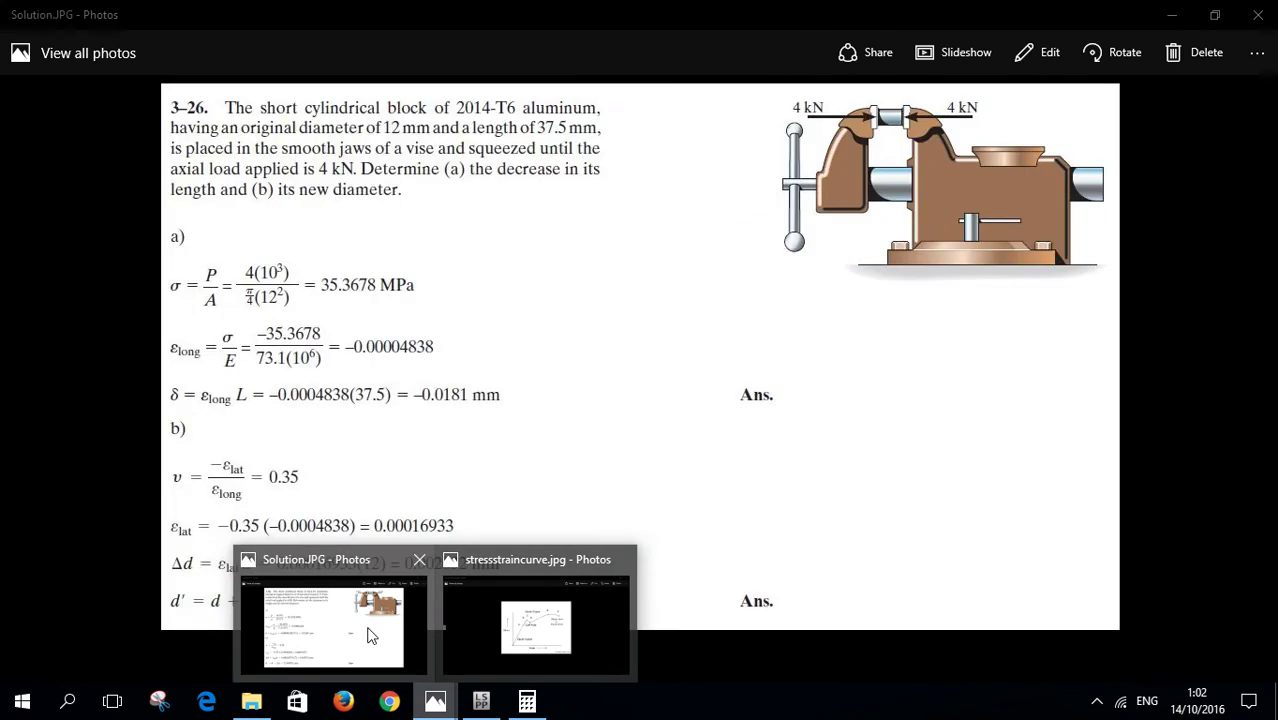
left_click(400, 632)
Step: Choose NSOLVR 1 (linear) in CONTROL_IMPLICIT_SOLUTION, then accept and close the card
left_click(481, 700)
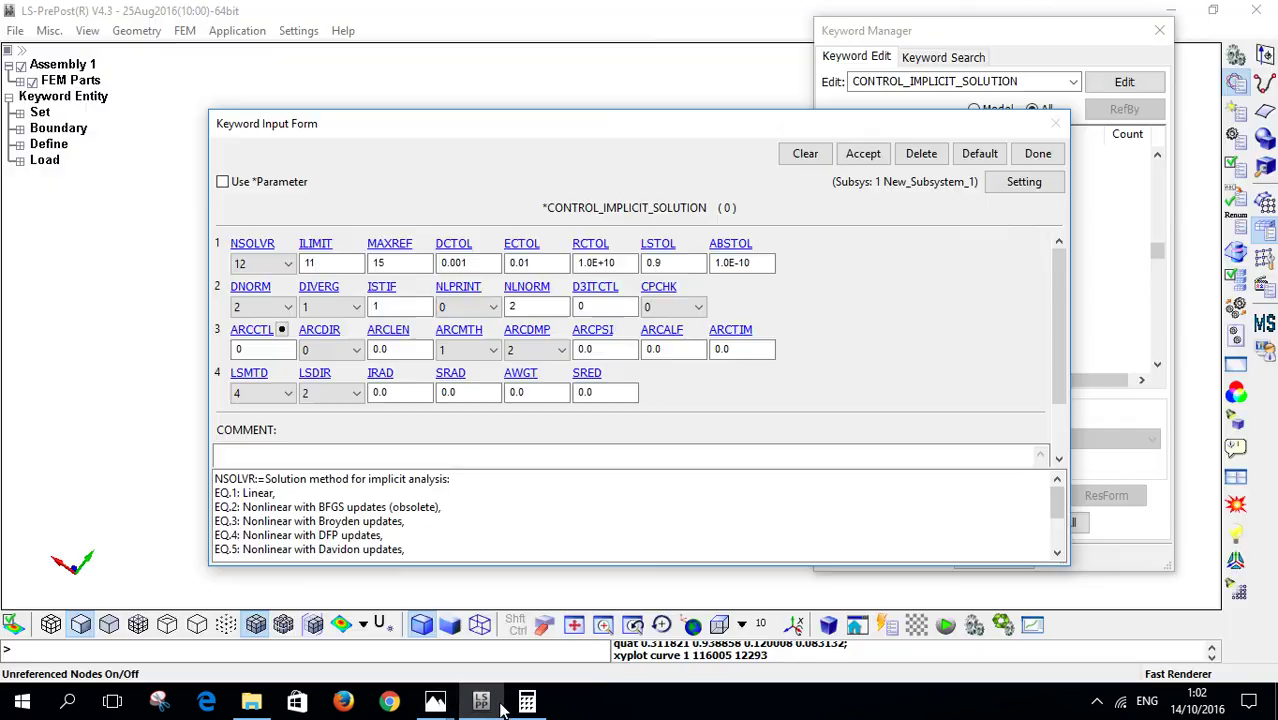
left_click(283, 274)
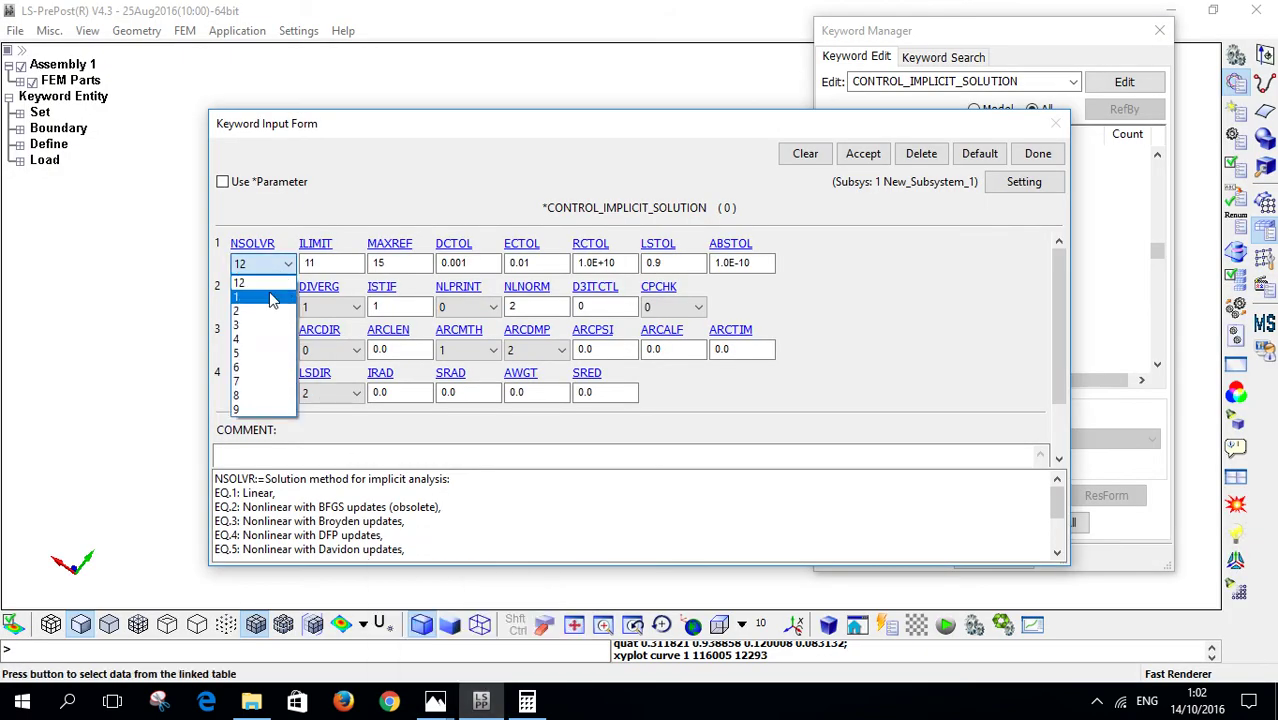
left_click(262, 280)
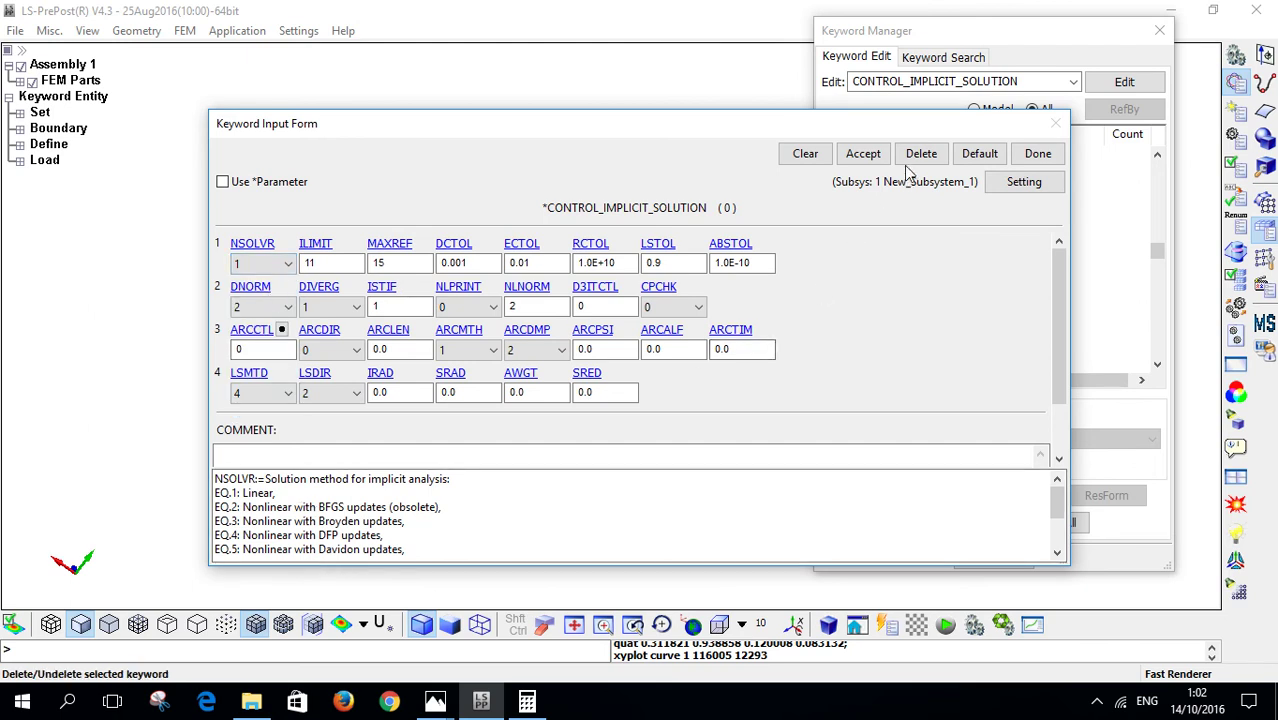
left_click(862, 158)
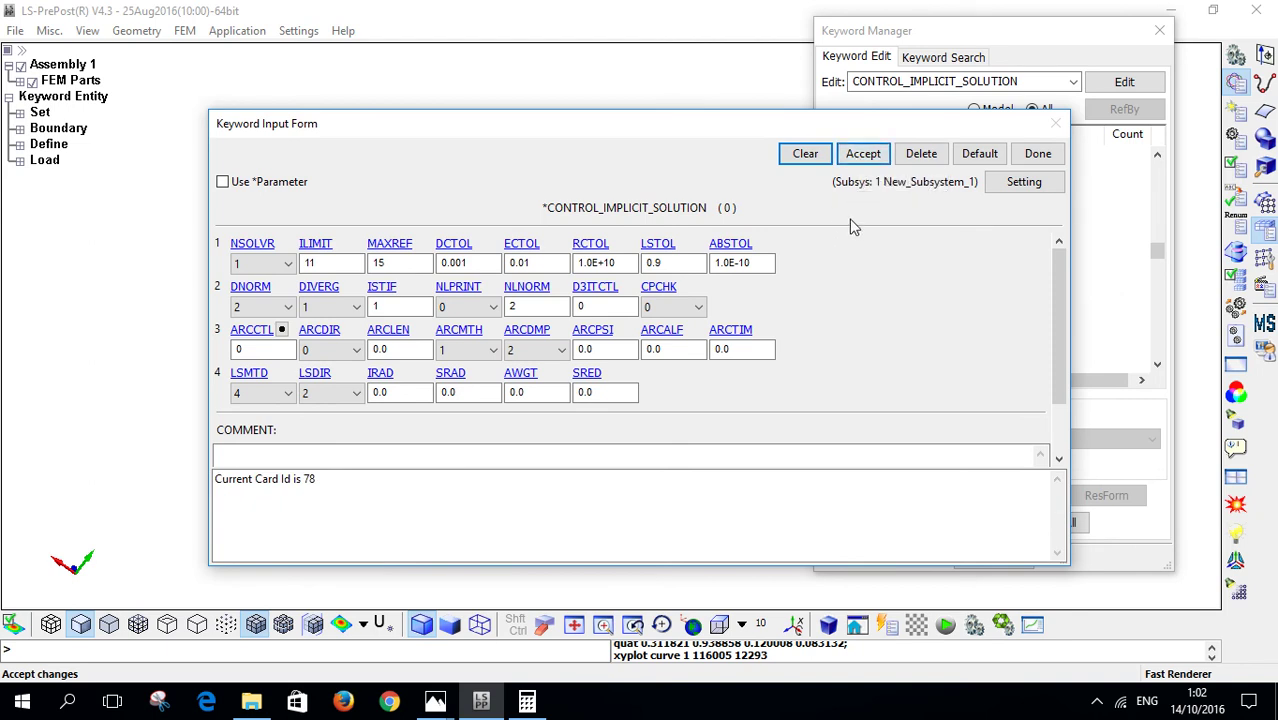
left_click(1036, 154)
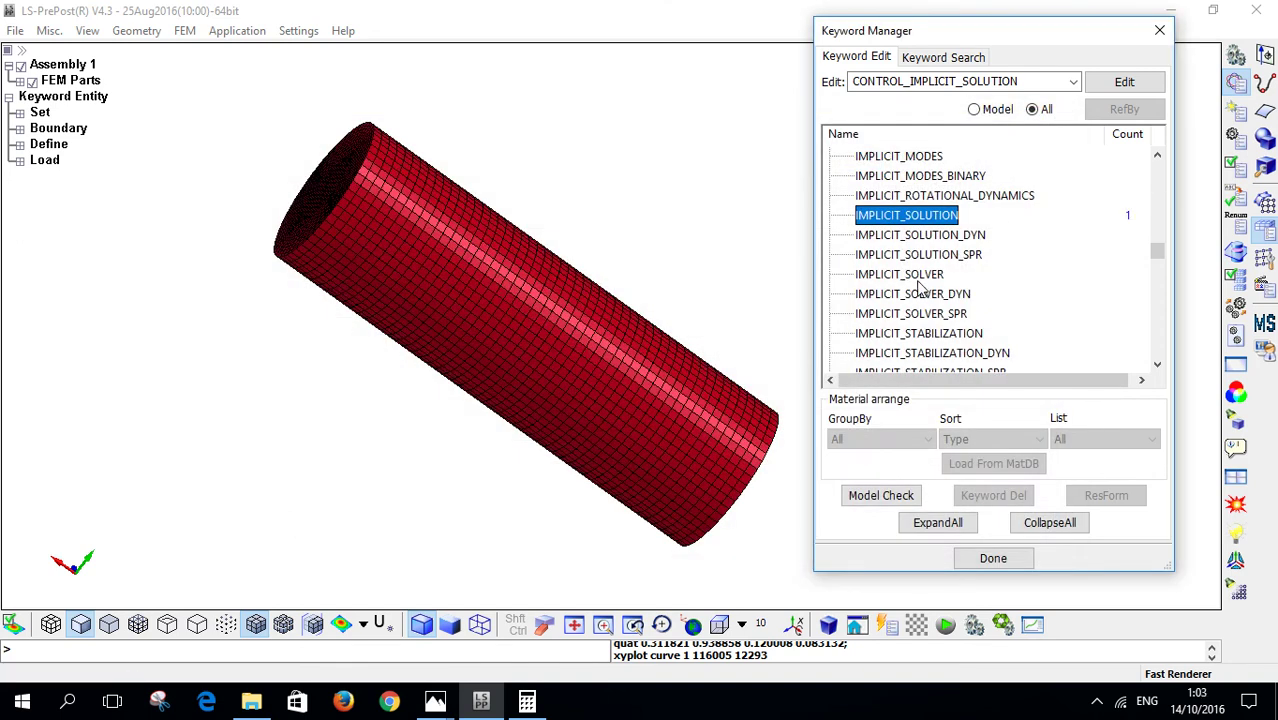
Step: Accept a CONTROL_IMPLICIT_SOLVER card with default LSOLVR 4
double_click(901, 275)
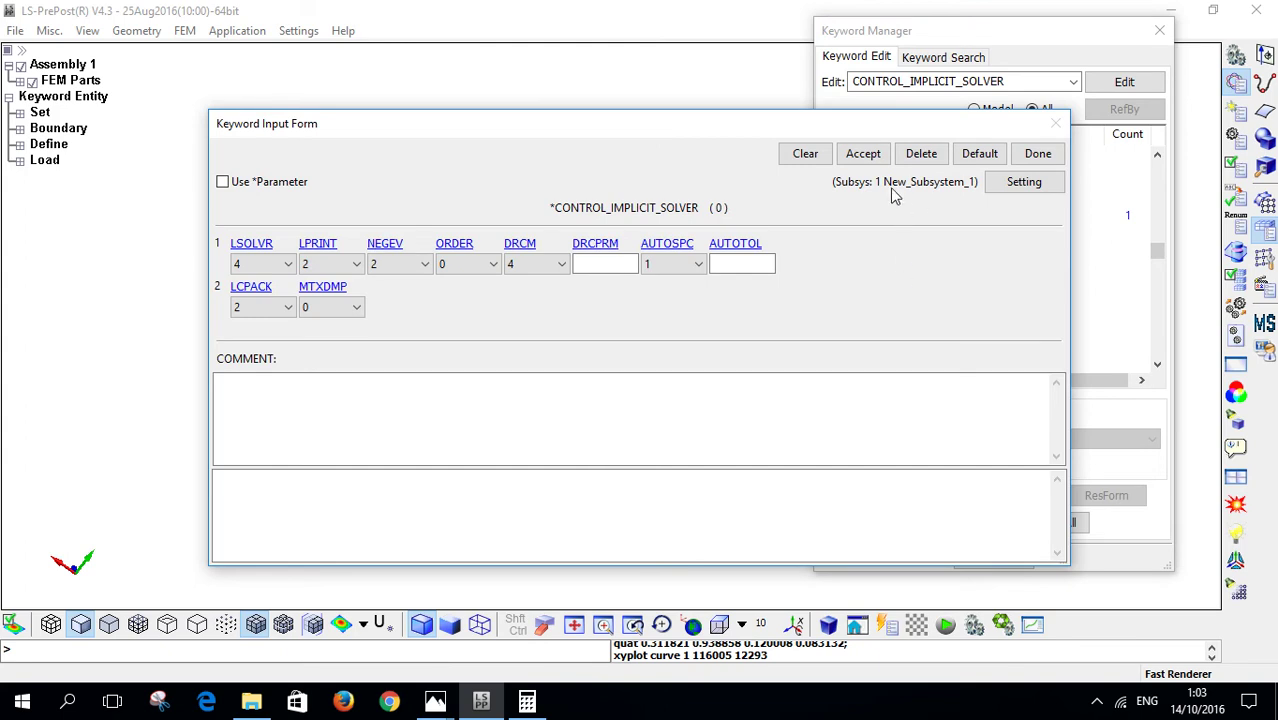
left_click(863, 155)
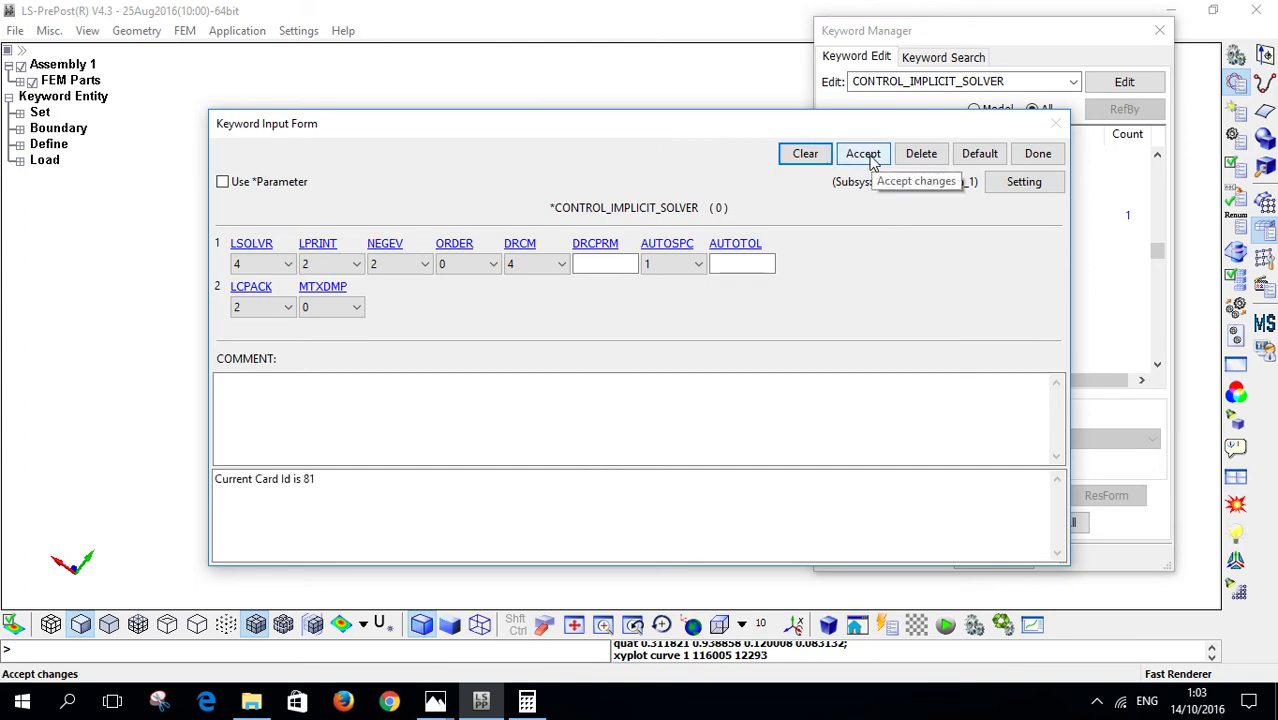
left_click(242, 258)
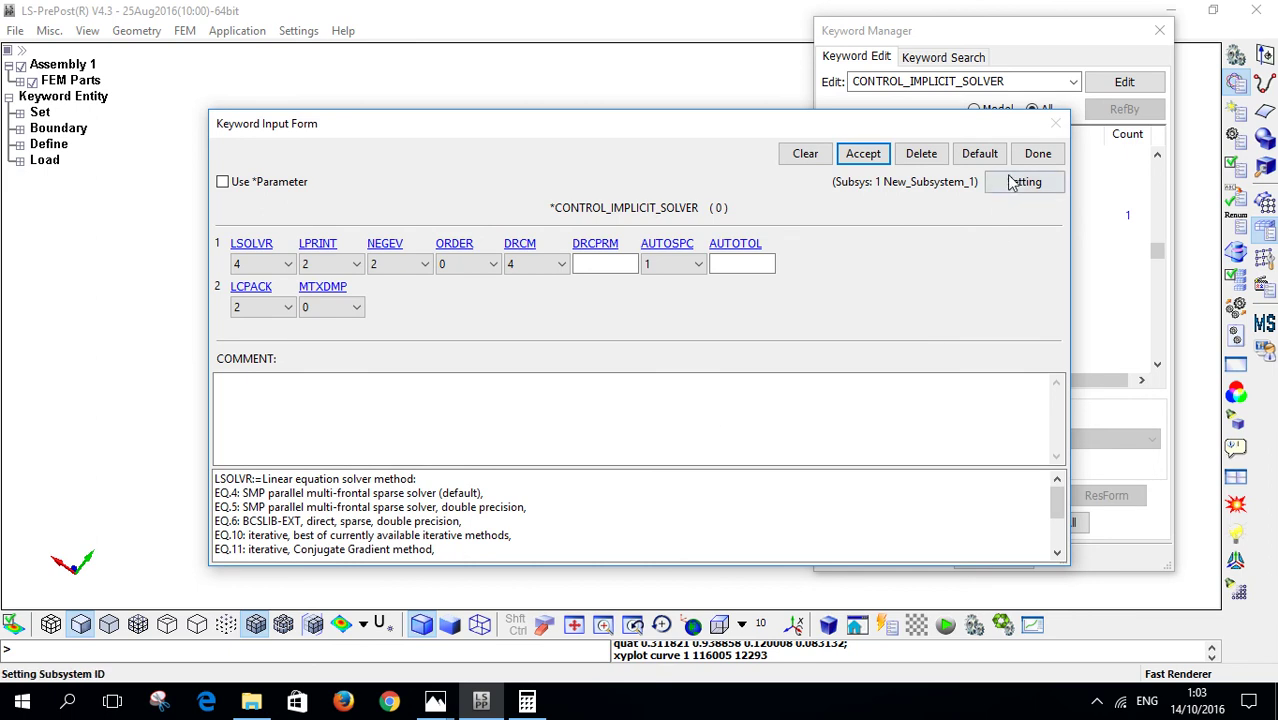
left_click(1037, 154)
Step: Show only the model's keywords and bring up the Save Keyword dialog with Ctrl+S
scroll(972, 240, "up", 3)
scroll(972, 240, "up", 15)
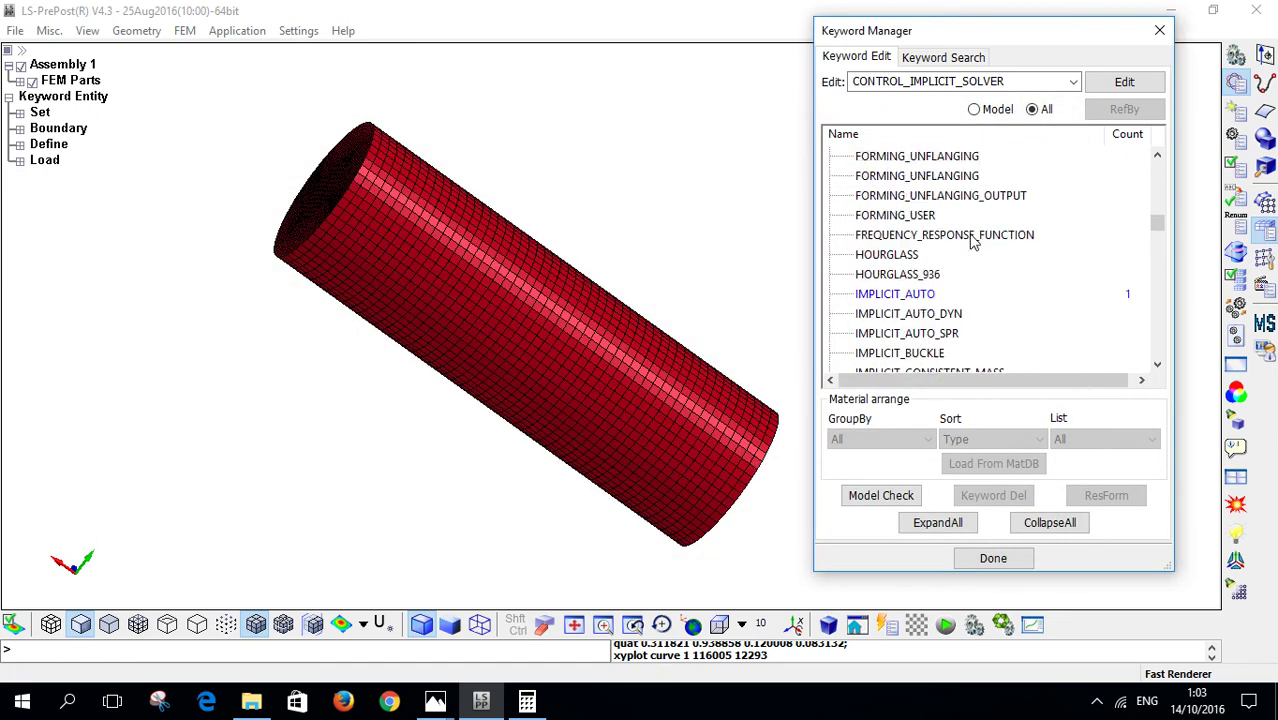
left_click(975, 111)
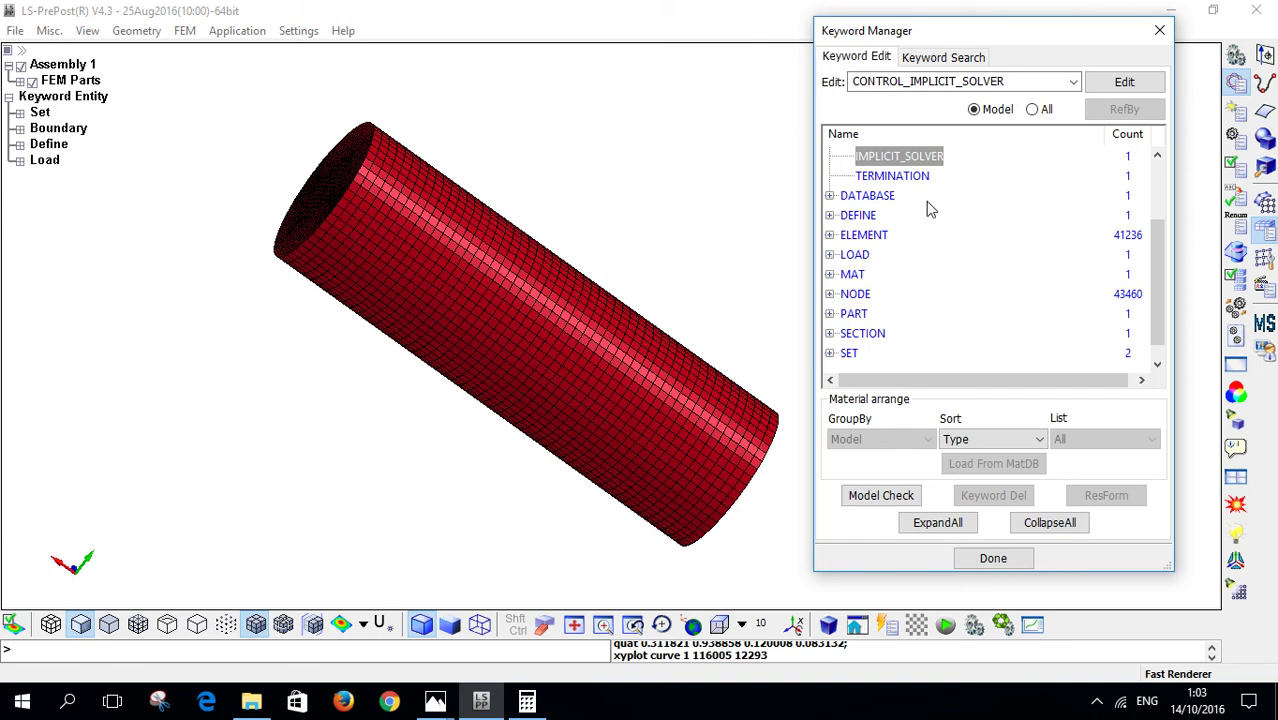
scroll(927, 205, "up", 2)
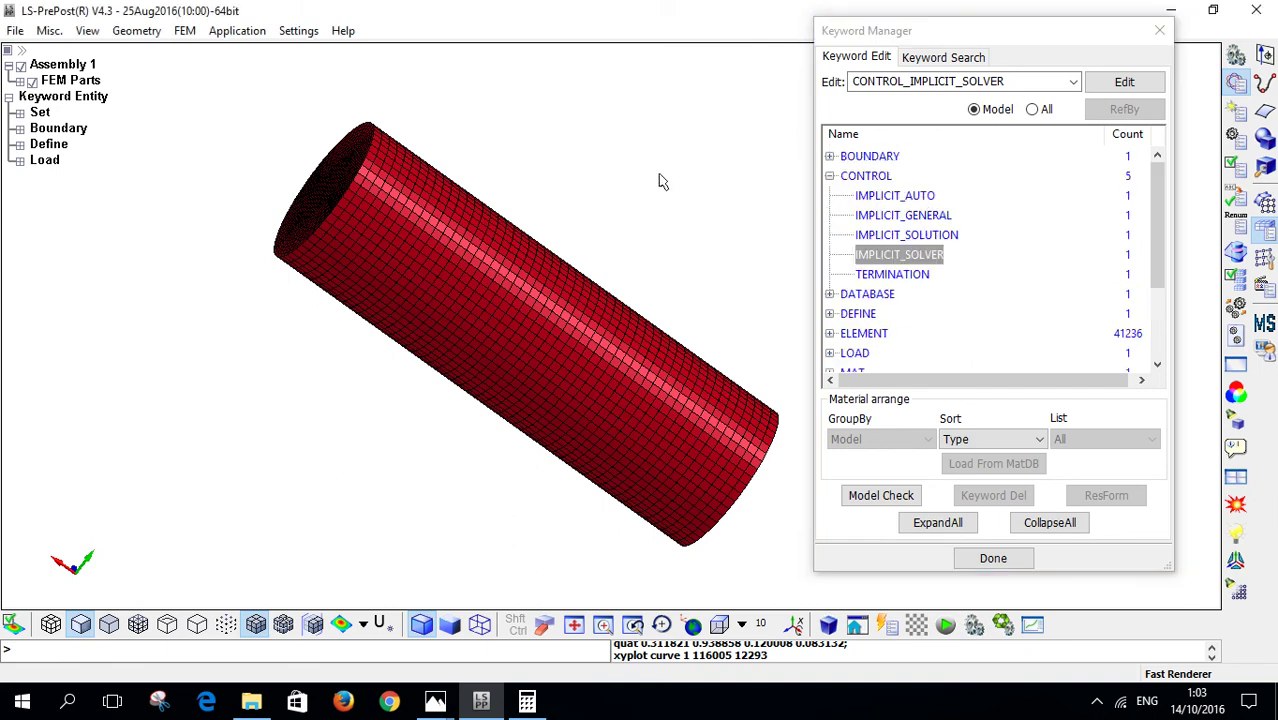
key("ctrl+s")
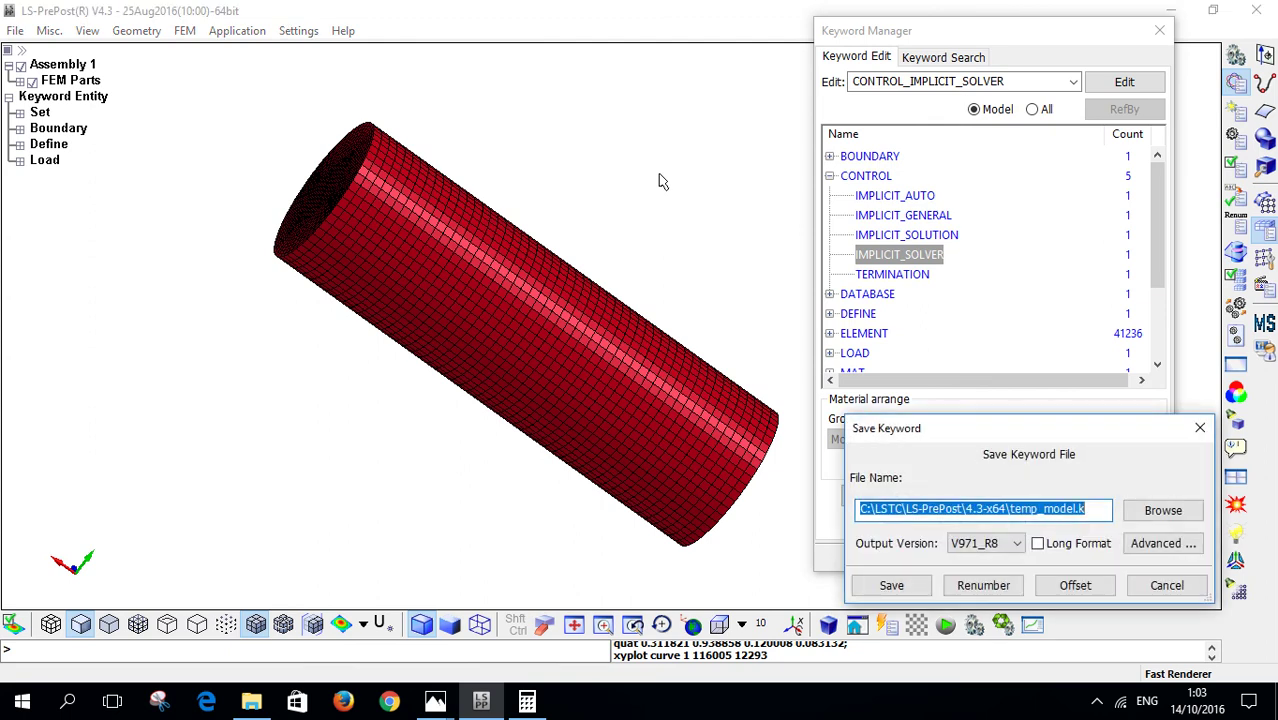
Step: Set the keyword file name to Tutorial in the TUTORIAL 4 folder
left_click(1163, 510)
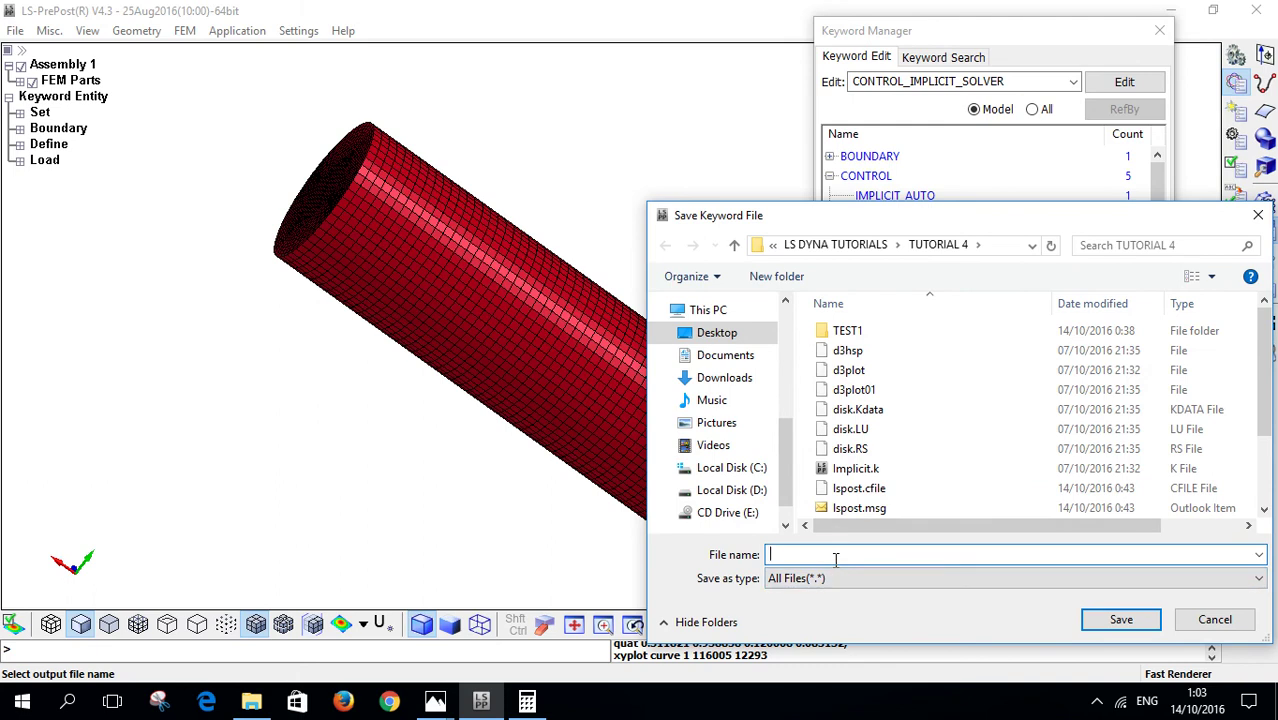
type("Tutorial")
left_click(1115, 620)
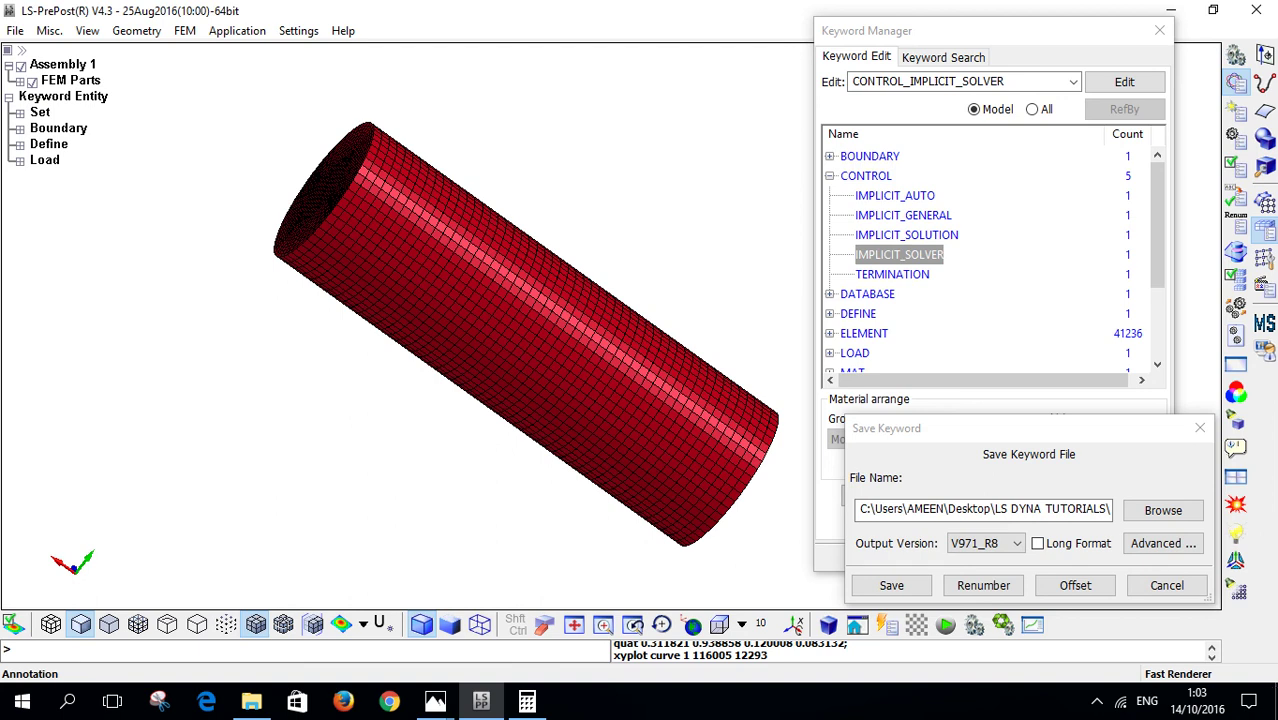
right_click(903, 713)
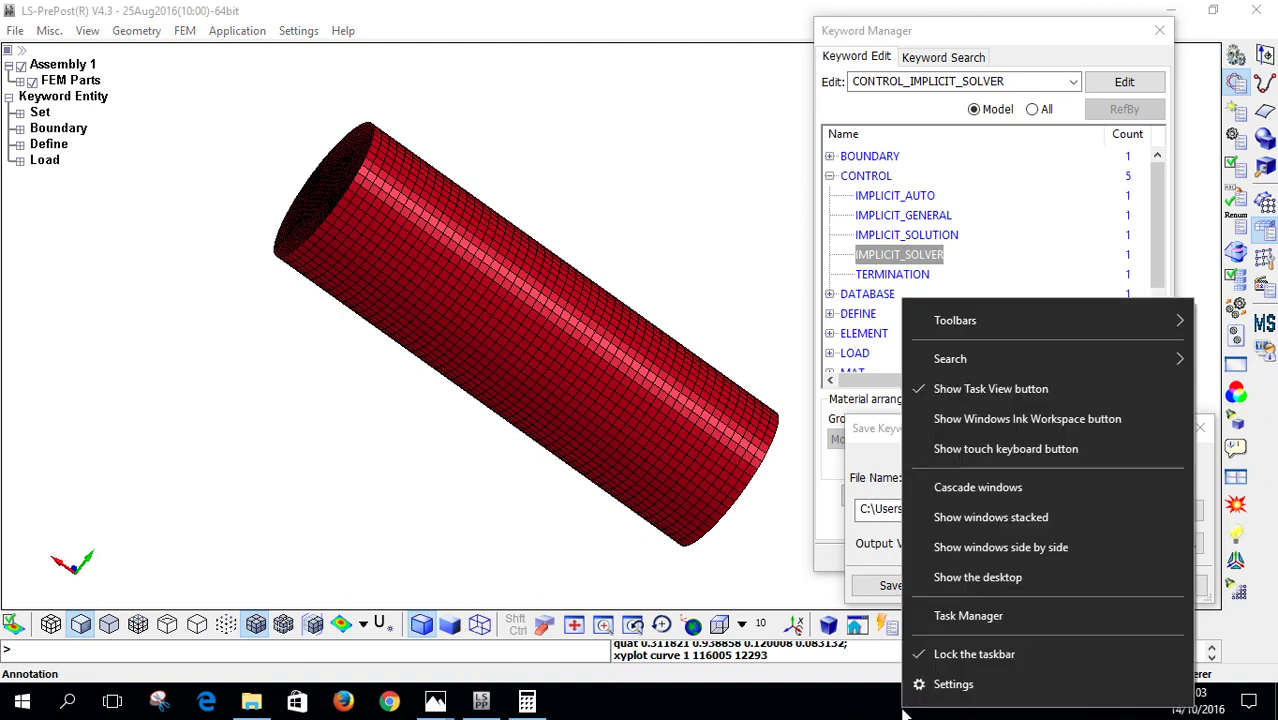
left_click(872, 428)
Step: Save Tutorial.k and minimise all windows to show the desktop
left_click(867, 590)
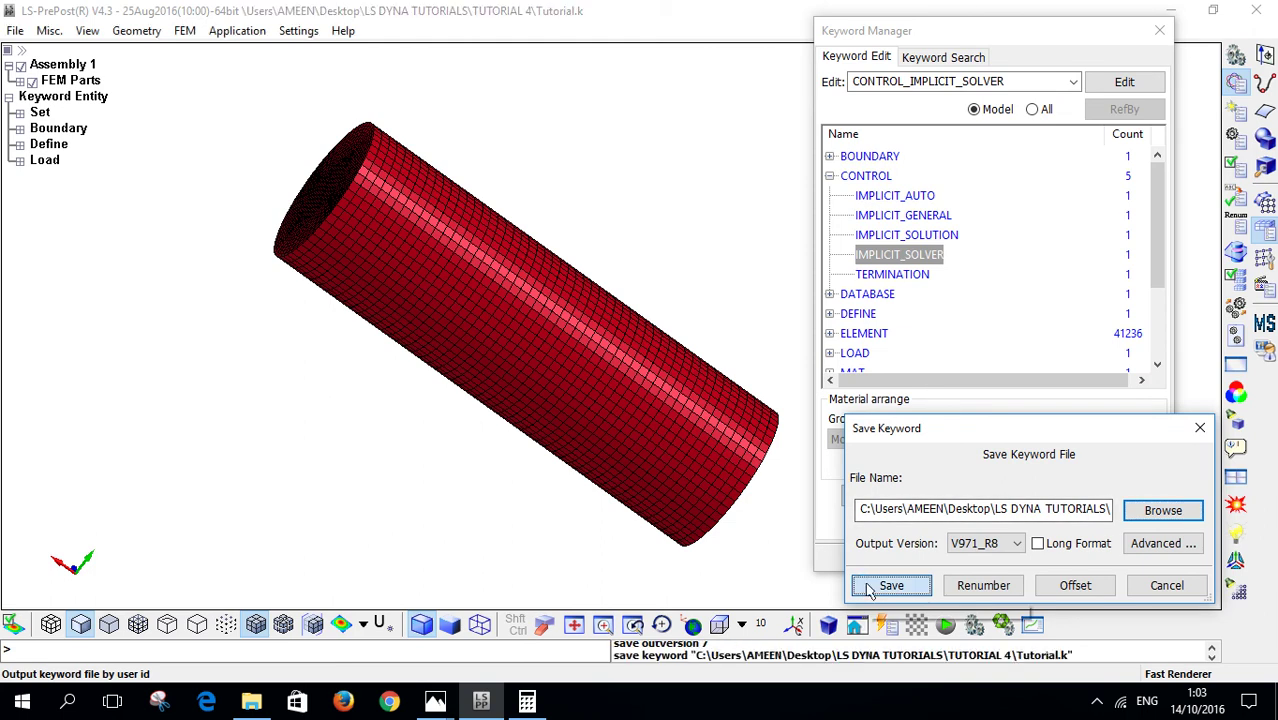
right_click(866, 714)
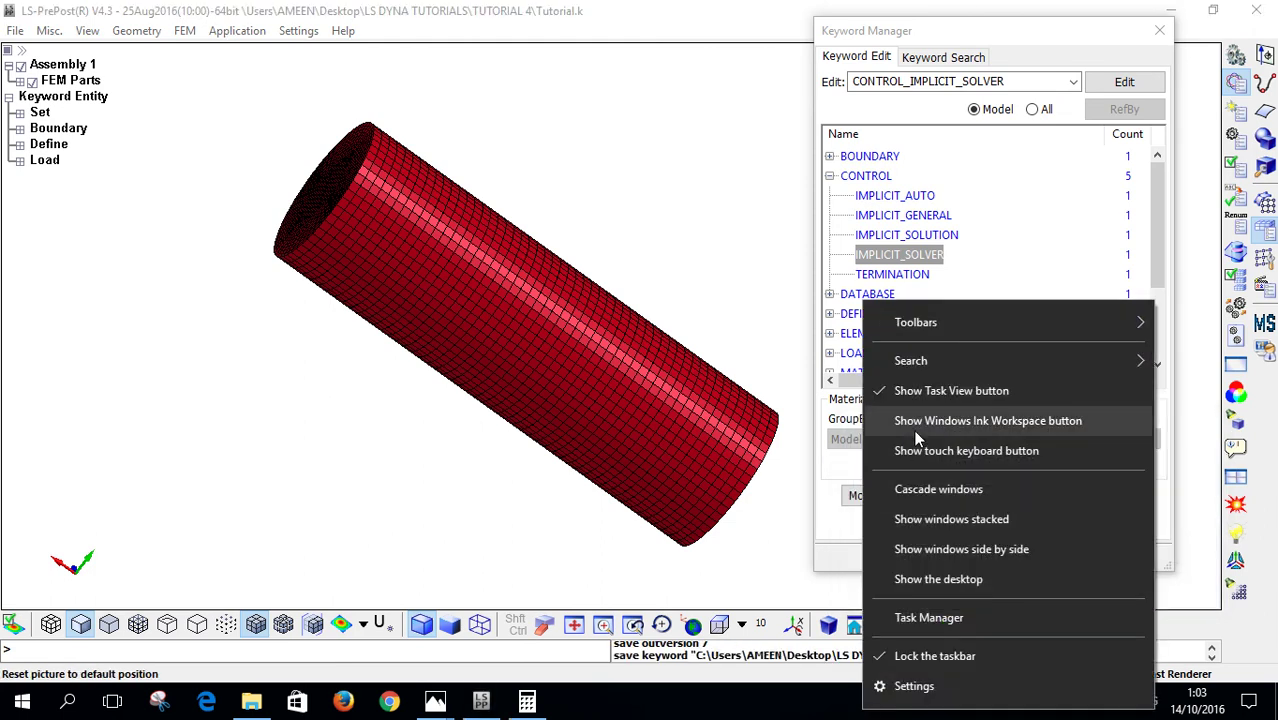
left_click(924, 578)
Step: In LS-DYNA Program Manager, start a new analysis with Tutorial.k as the input file
double_click(320, 227)
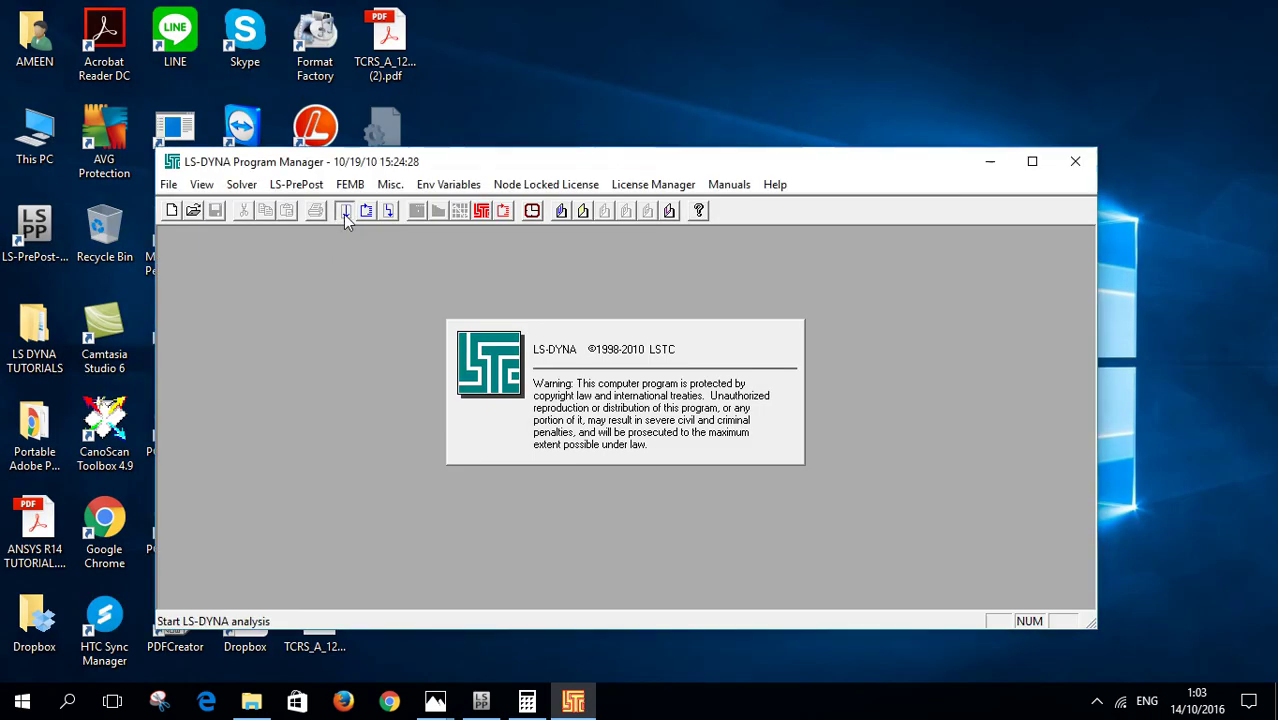
left_click(663, 324)
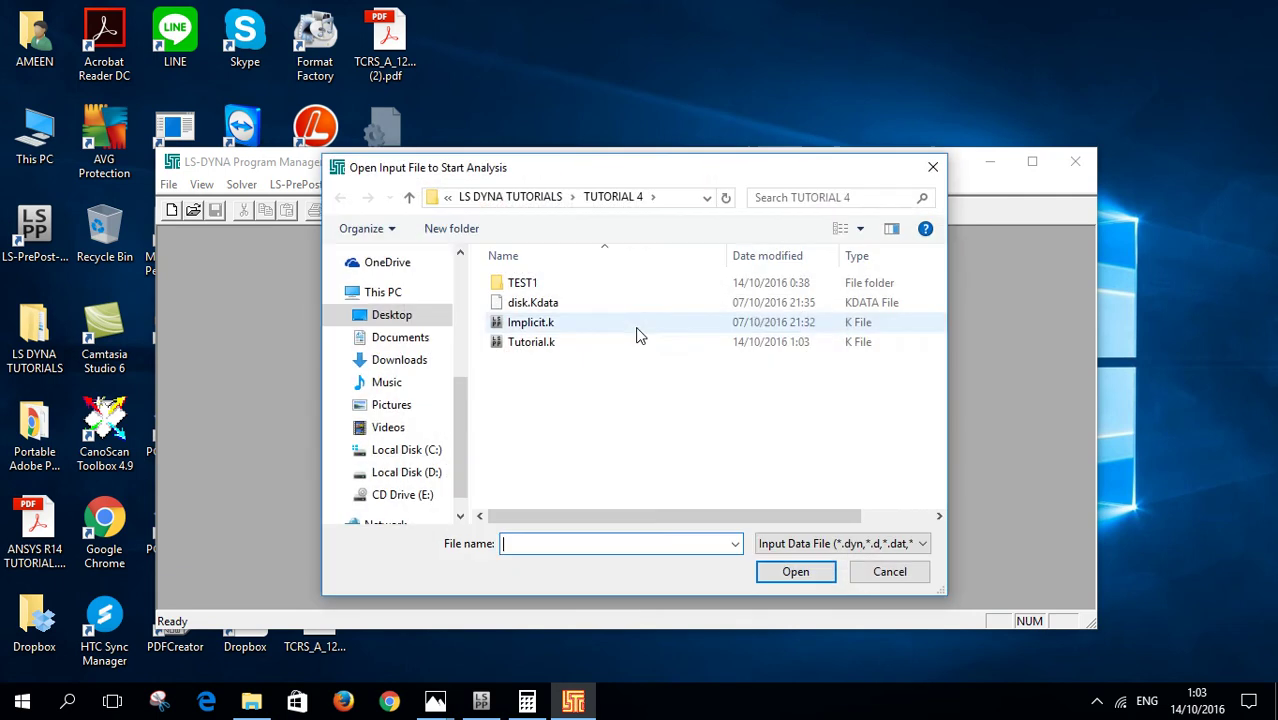
left_click(538, 342)
key("Return")
left_click(674, 322)
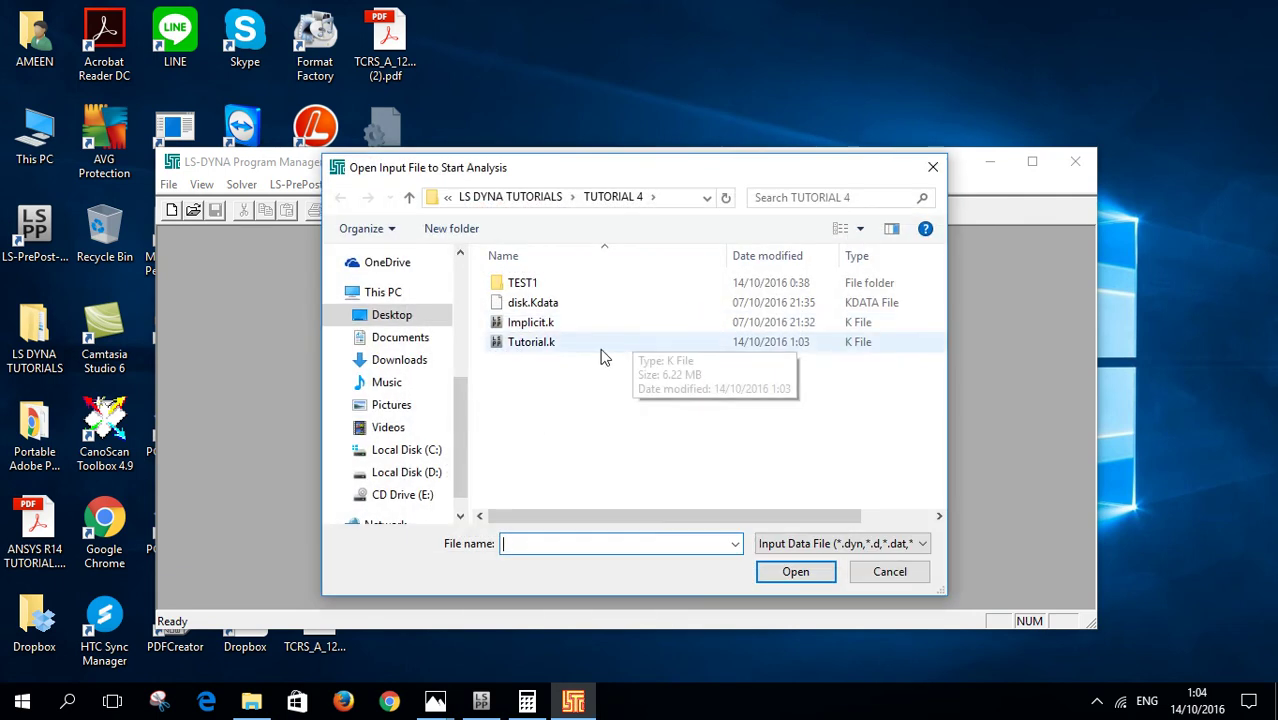
left_click(547, 345)
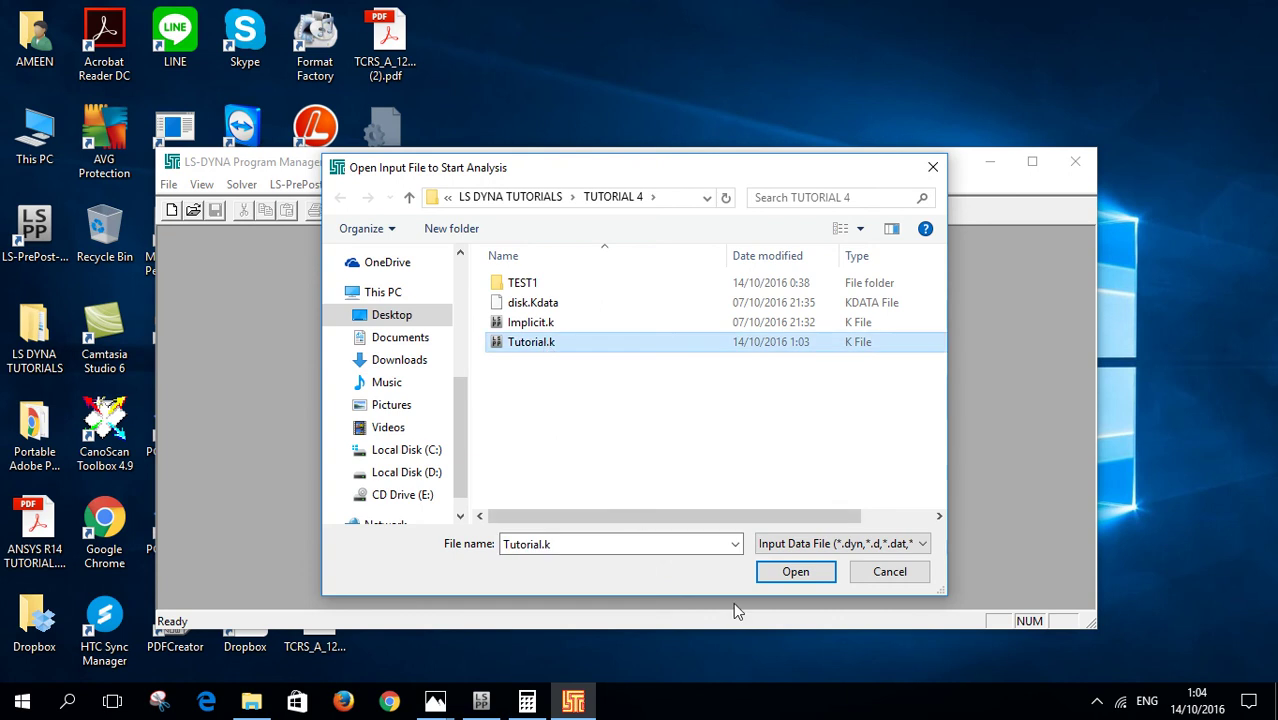
left_click(792, 571)
Step: Set the run to 8 CPUs and enter 9999999 as the memory
left_click(502, 428)
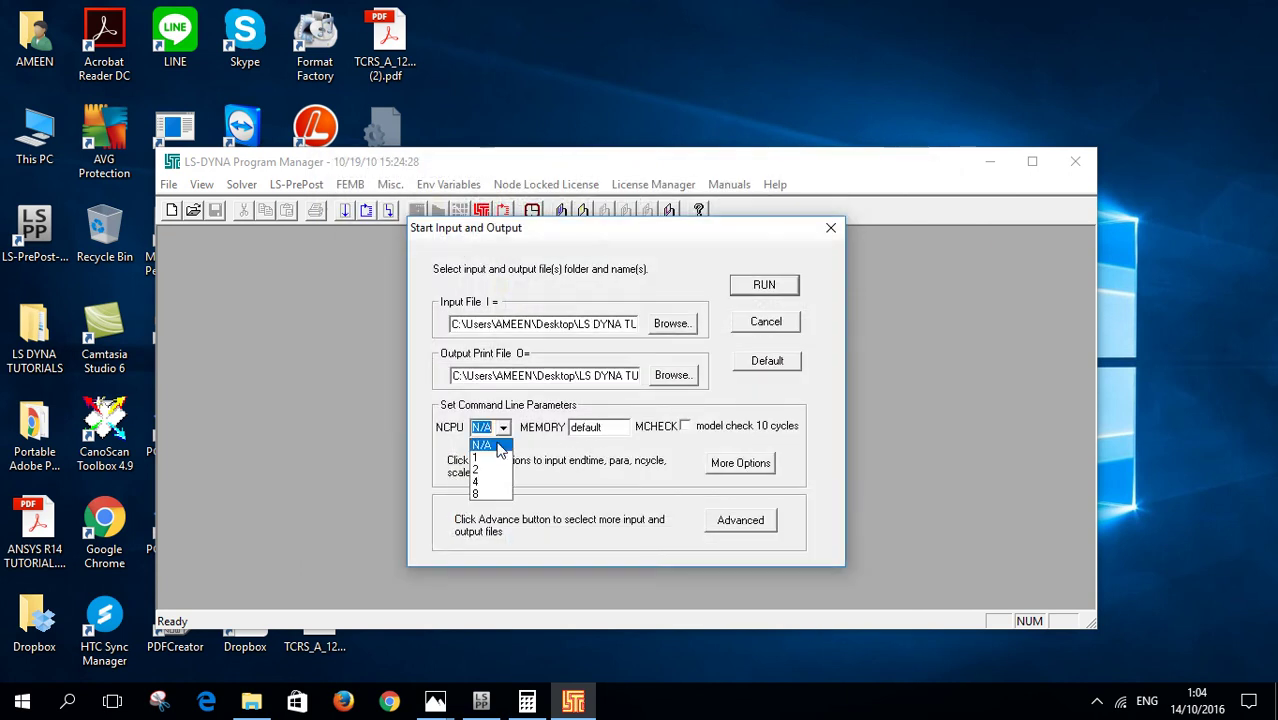
left_click(478, 493)
double_click(587, 428)
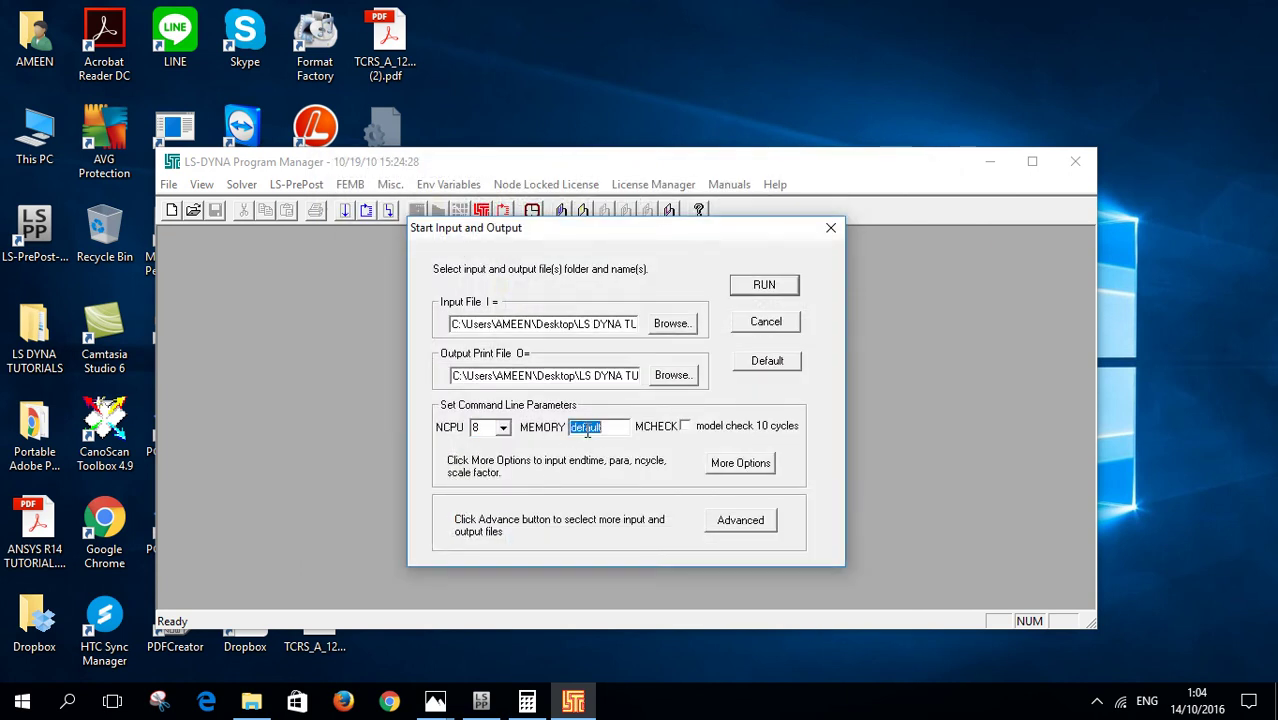
type("99999999")
Step: Run the Tutorial.k solve to normal termination after 202 cycles, then return to the Program Manager
left_click(760, 286)
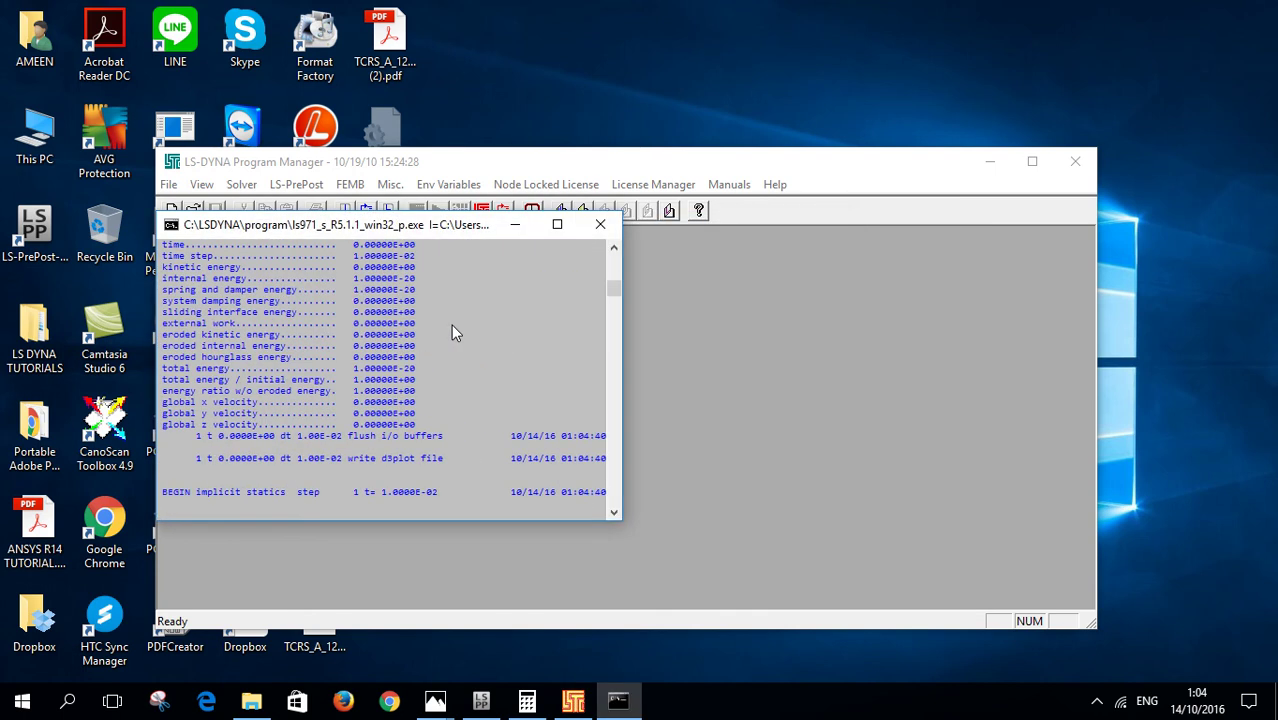
scroll(451, 332, "up", 6)
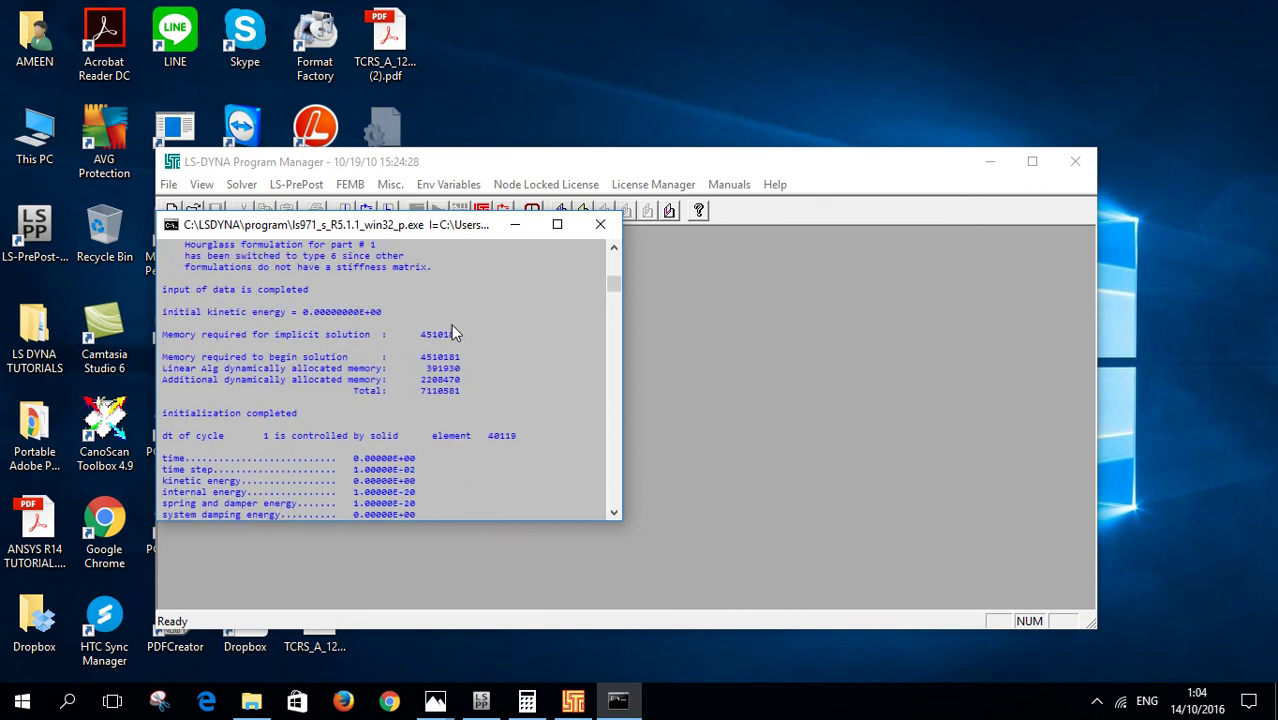
scroll(451, 332, "down", 10)
scroll(451, 332, "up", 11)
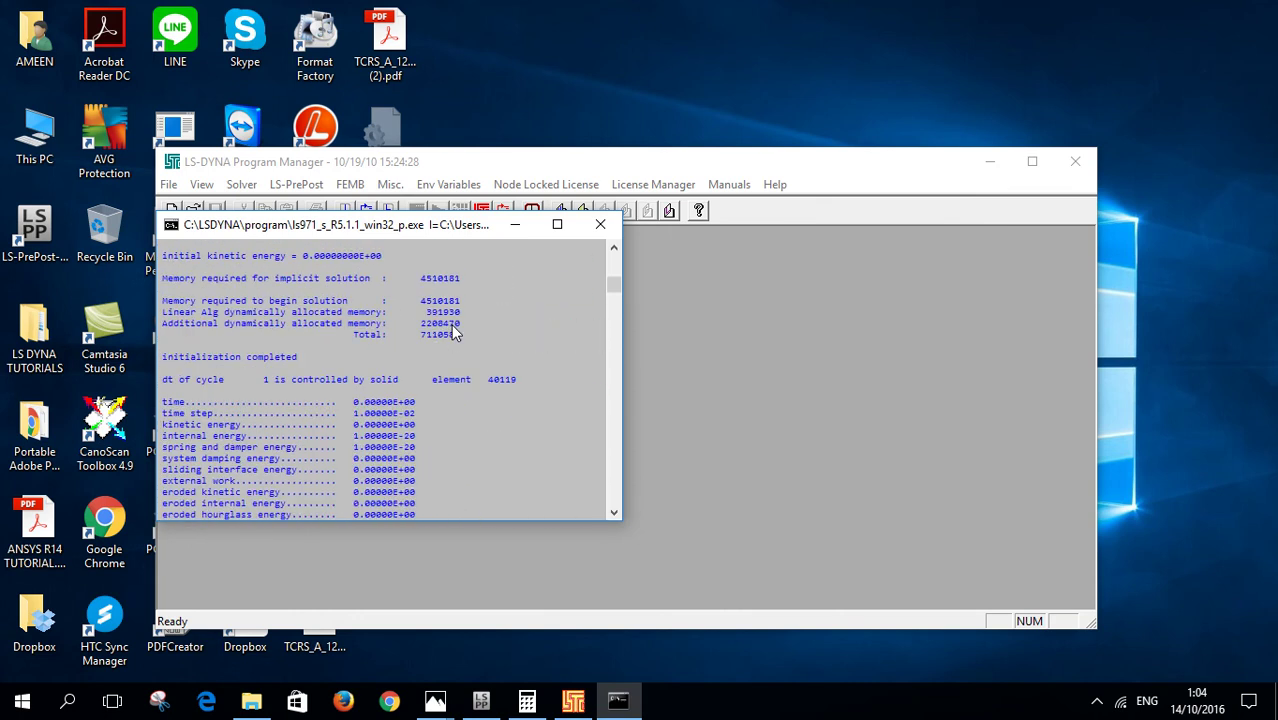
scroll(451, 332, "up", 2)
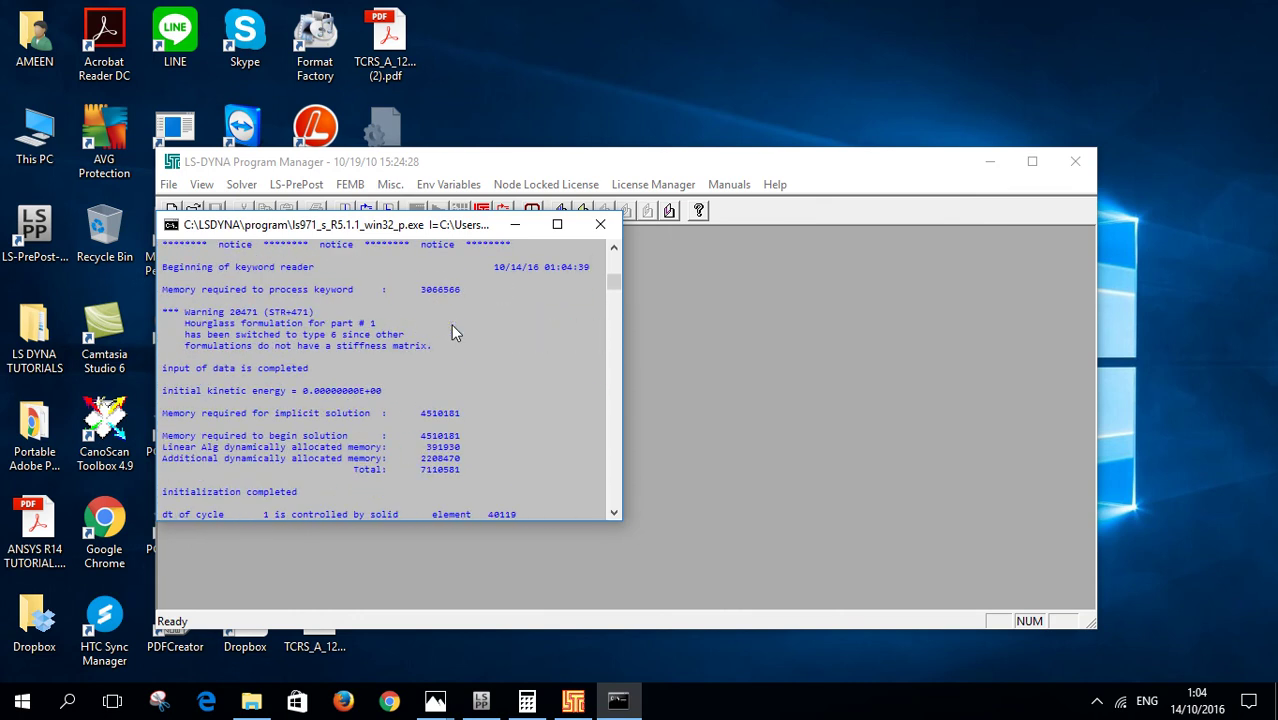
scroll(451, 332, "down", 12)
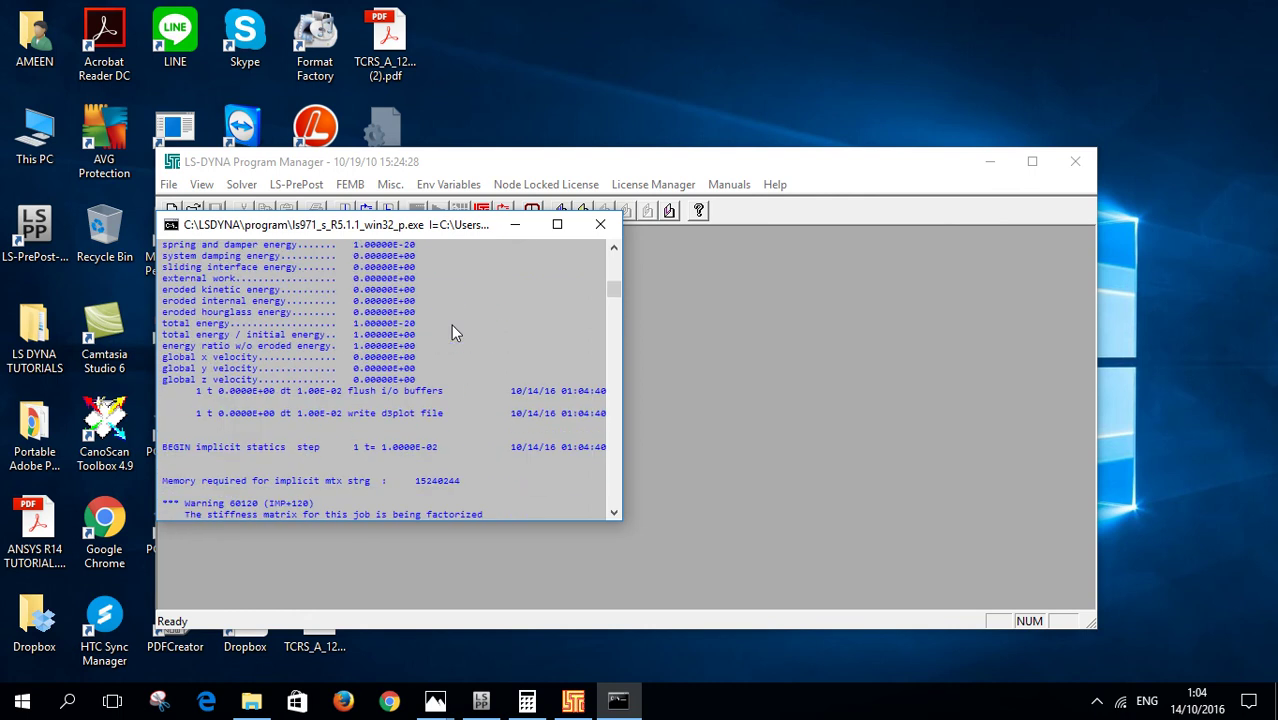
scroll(451, 326, "down", 1)
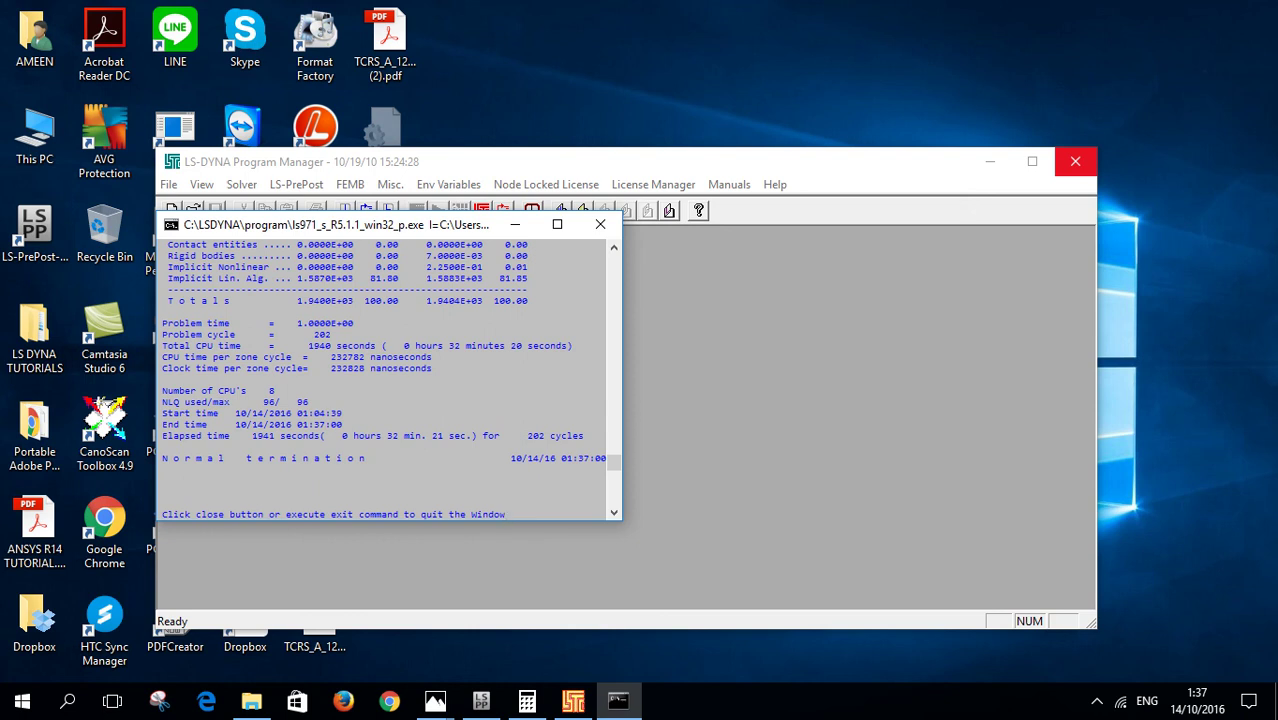
left_click(553, 614)
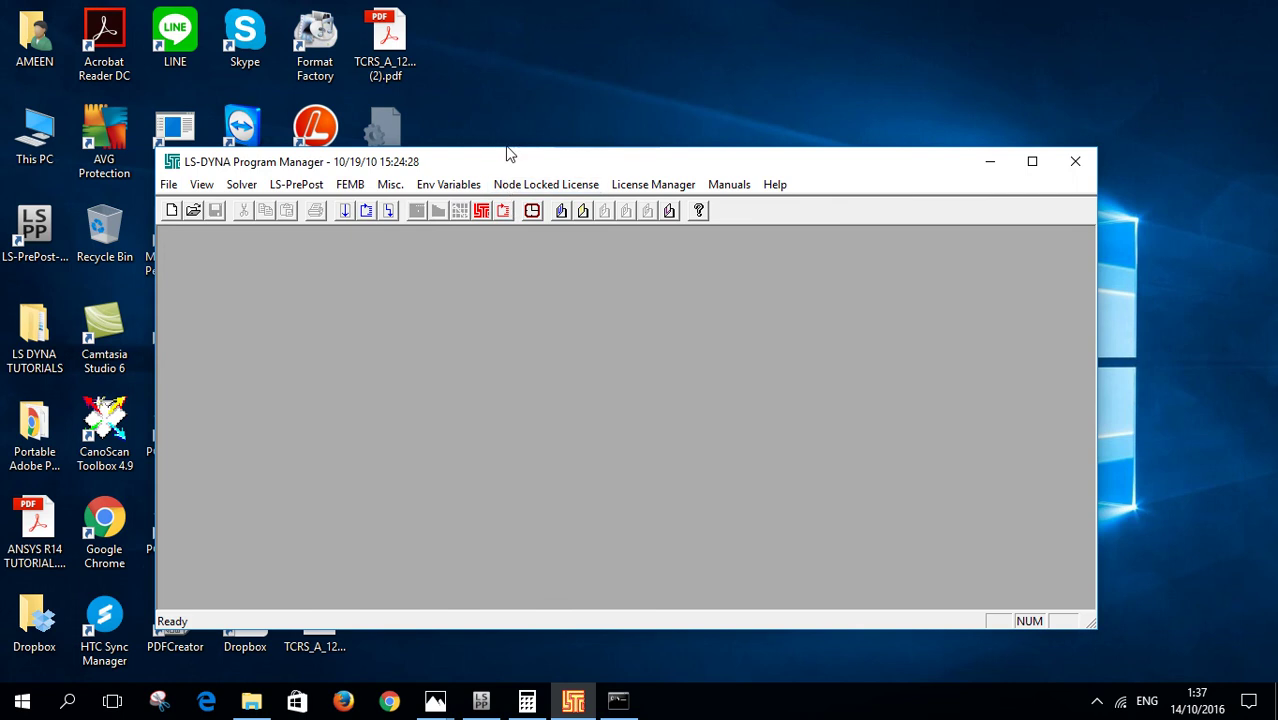
Step: Open the last analysis d3plot in LS-PrePost and play the deformation animation
left_click(505, 219)
left_click(636, 441)
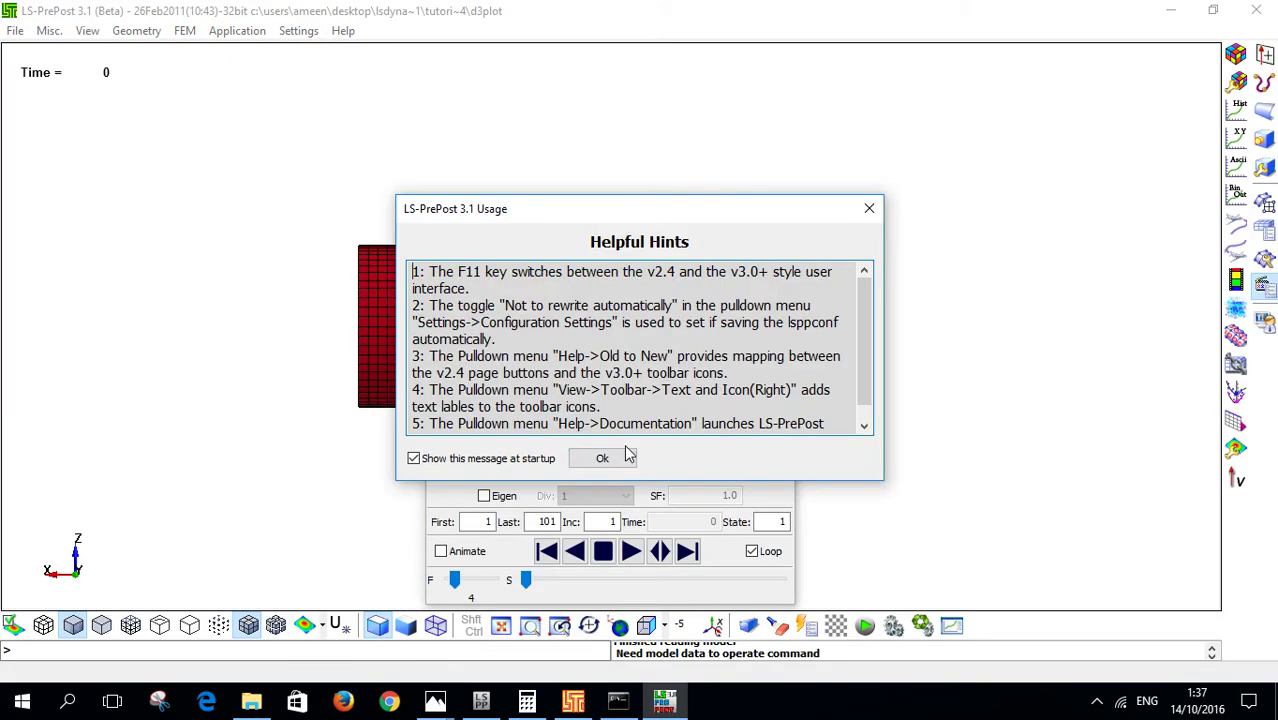
left_click(603, 456)
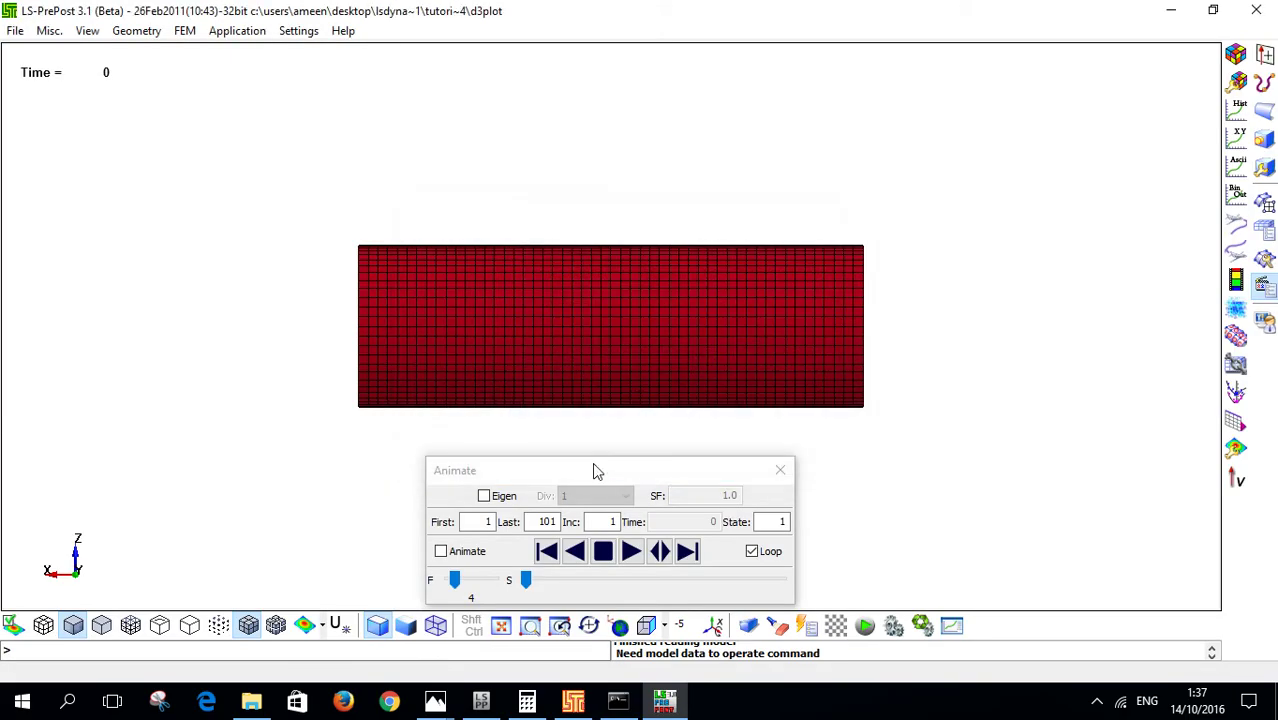
left_click(631, 551)
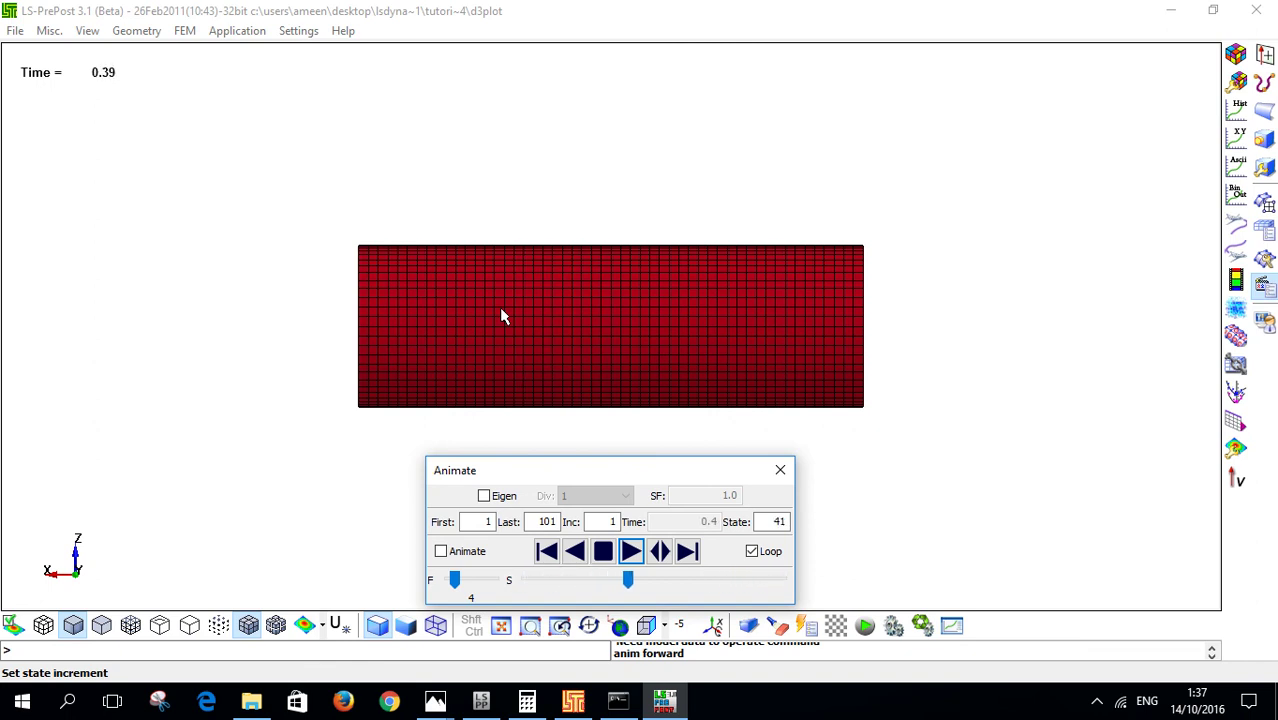
Step: Apply a displacement scale factor of 100 in Display Settings
left_click(1237, 453)
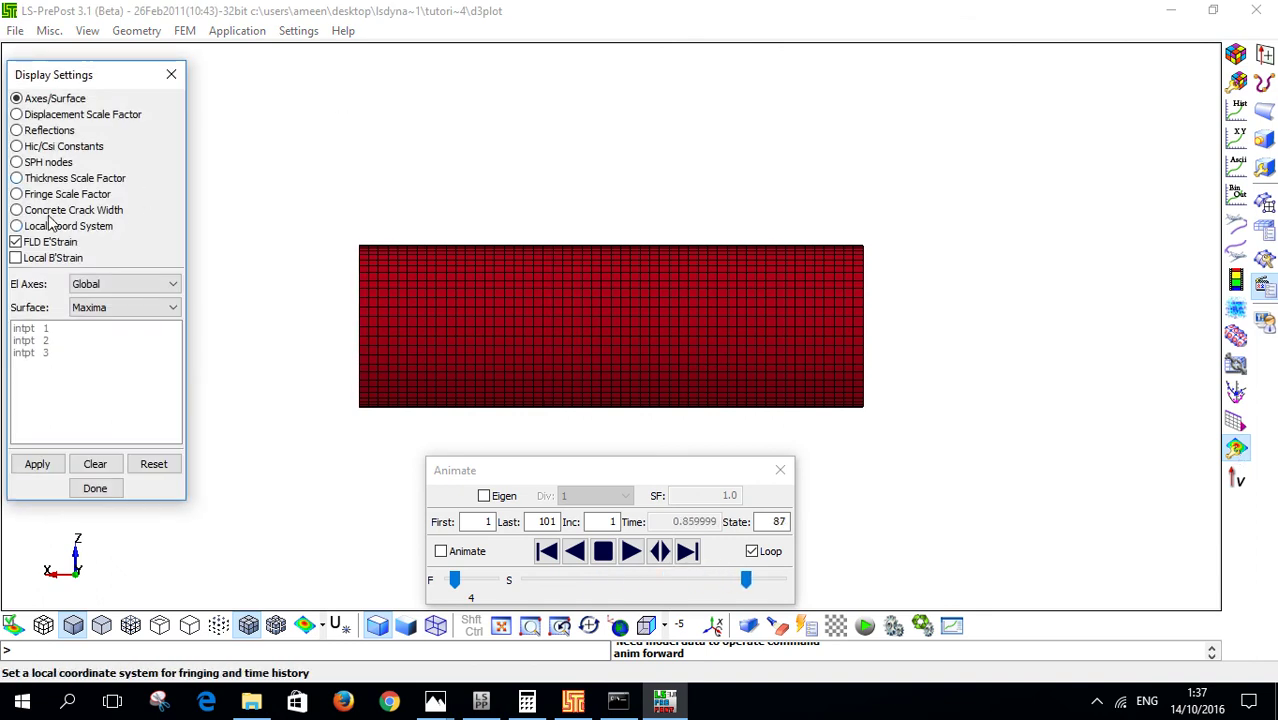
left_click(17, 115)
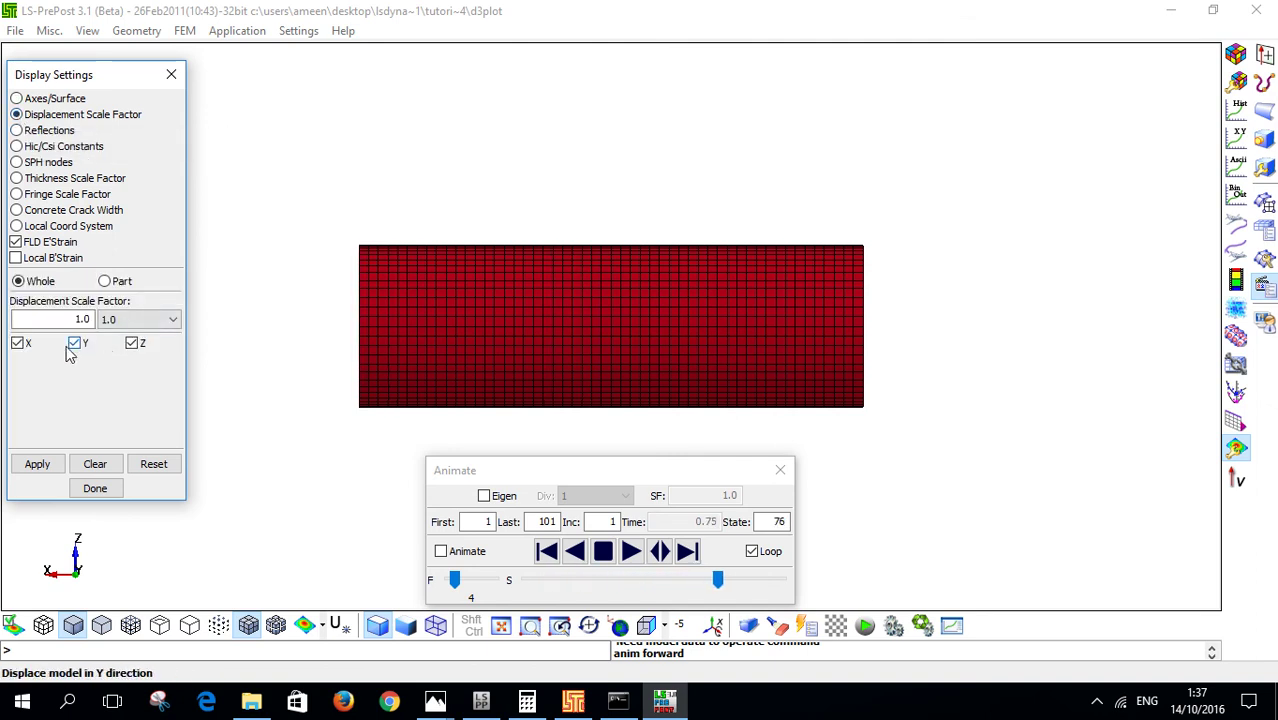
left_click(114, 320)
left_click(110, 447)
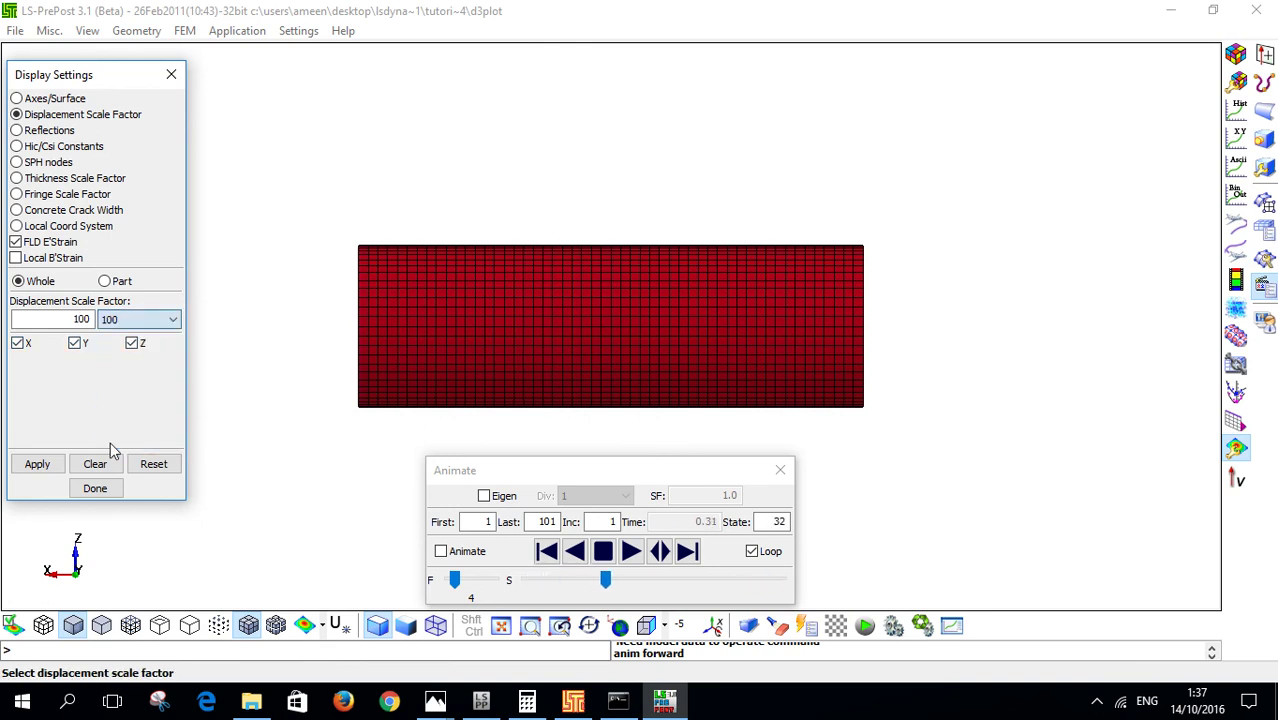
left_click(42, 464)
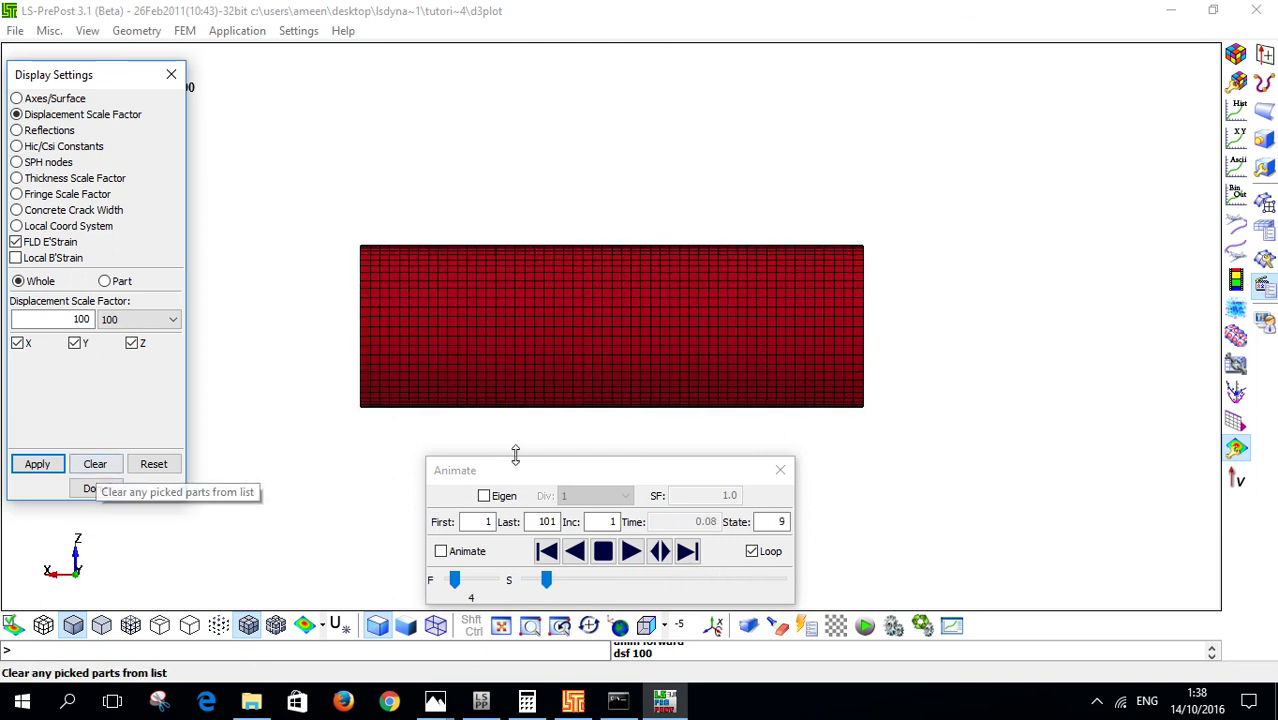
Step: Colour the cylinder with the von Mises stress fringe and rotate it into a 3D view
left_click(1237, 55)
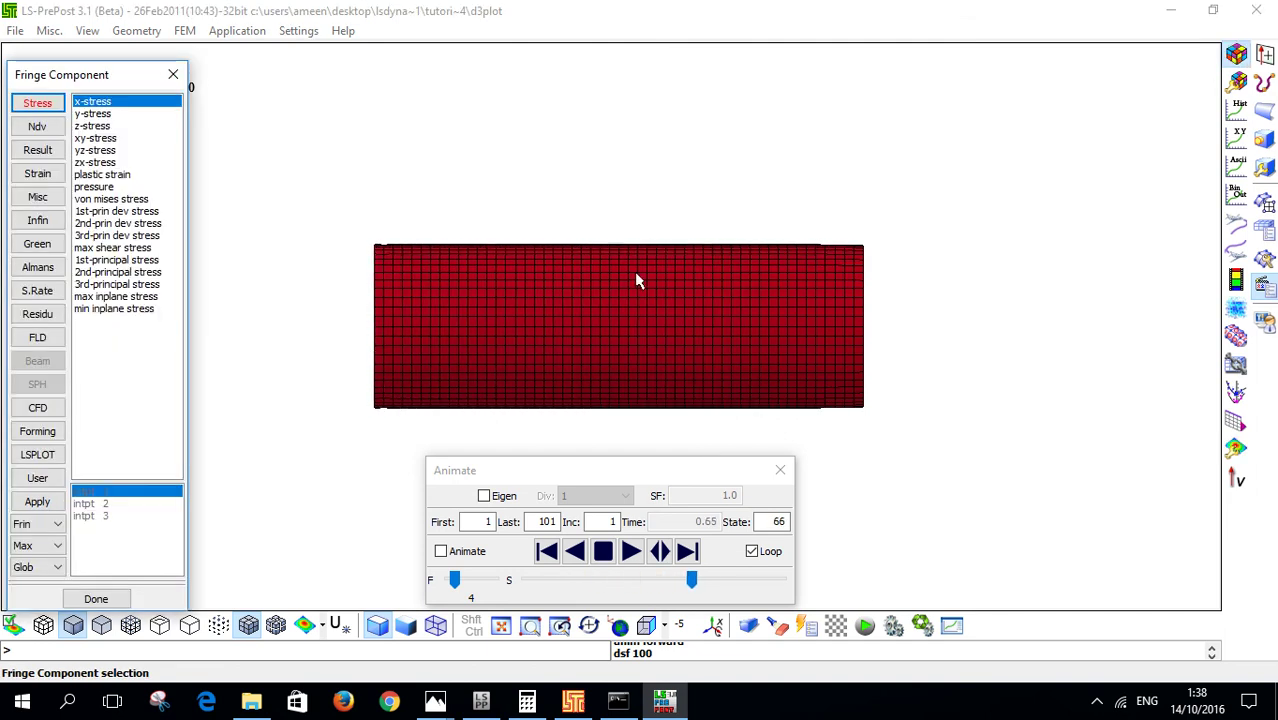
left_click(96, 200)
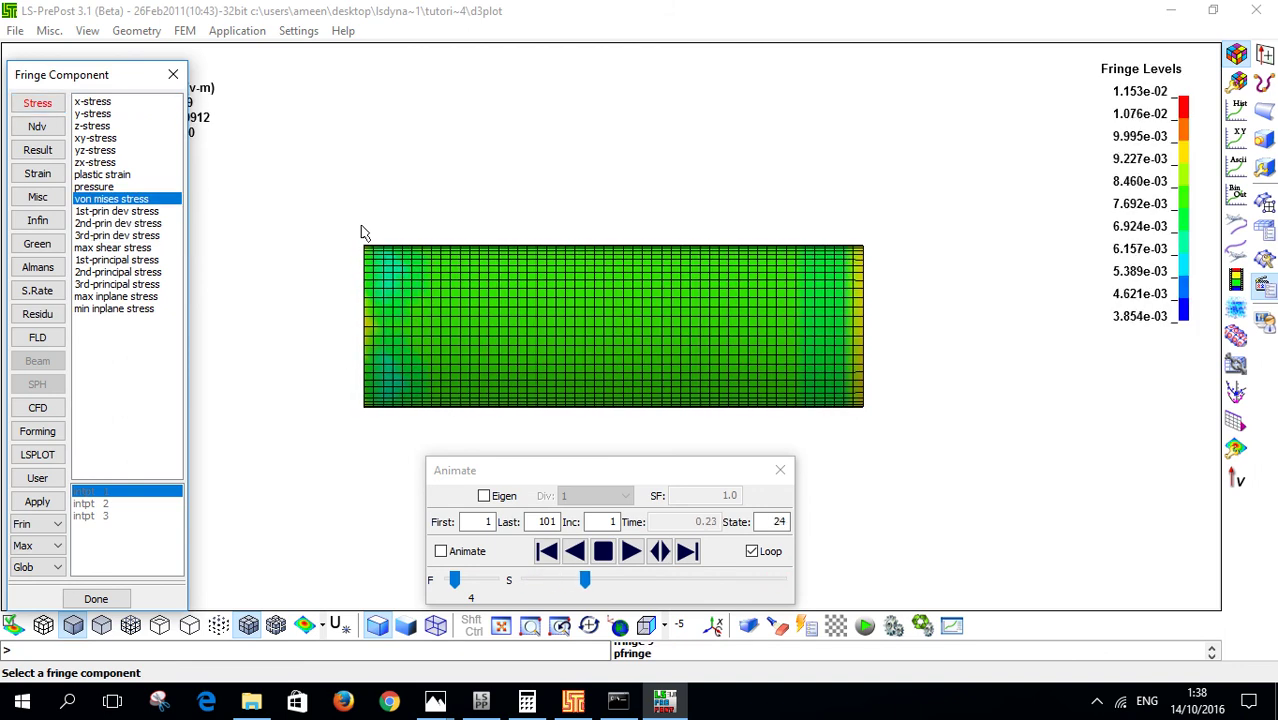
left_click_drag(302, 240, 588, 157, "shift")
middle_click_drag(623, 213, 608, 205, "shift")
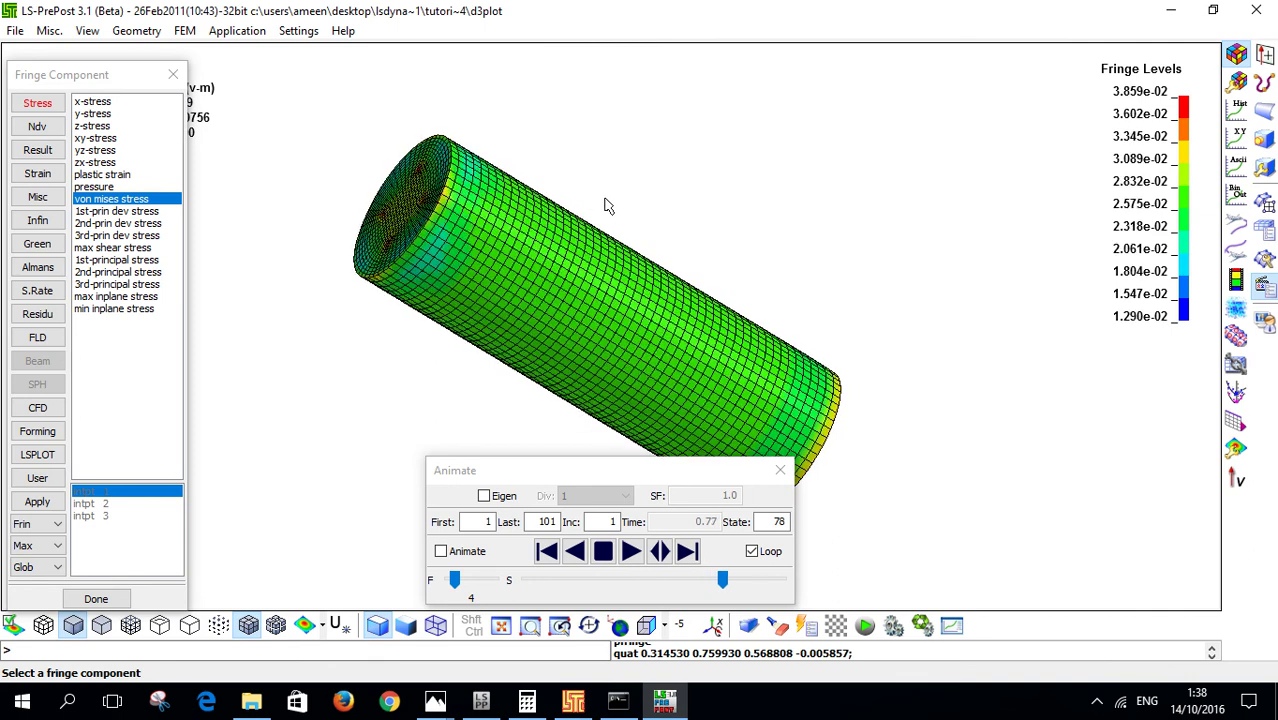
Step: Stop the animation at final state 101 and zoom and rotate to inspect the end stress
left_click_drag(648, 480, 880, 112)
left_click(836, 185)
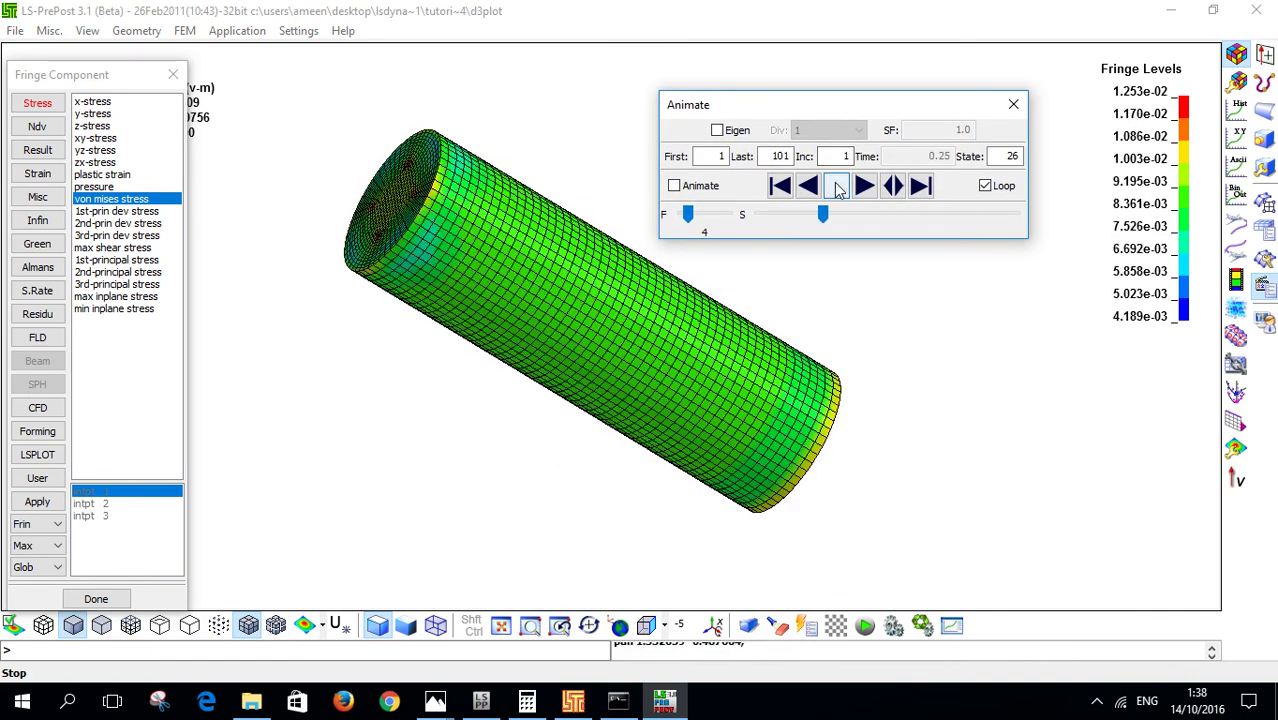
left_click_drag(825, 214, 1040, 180)
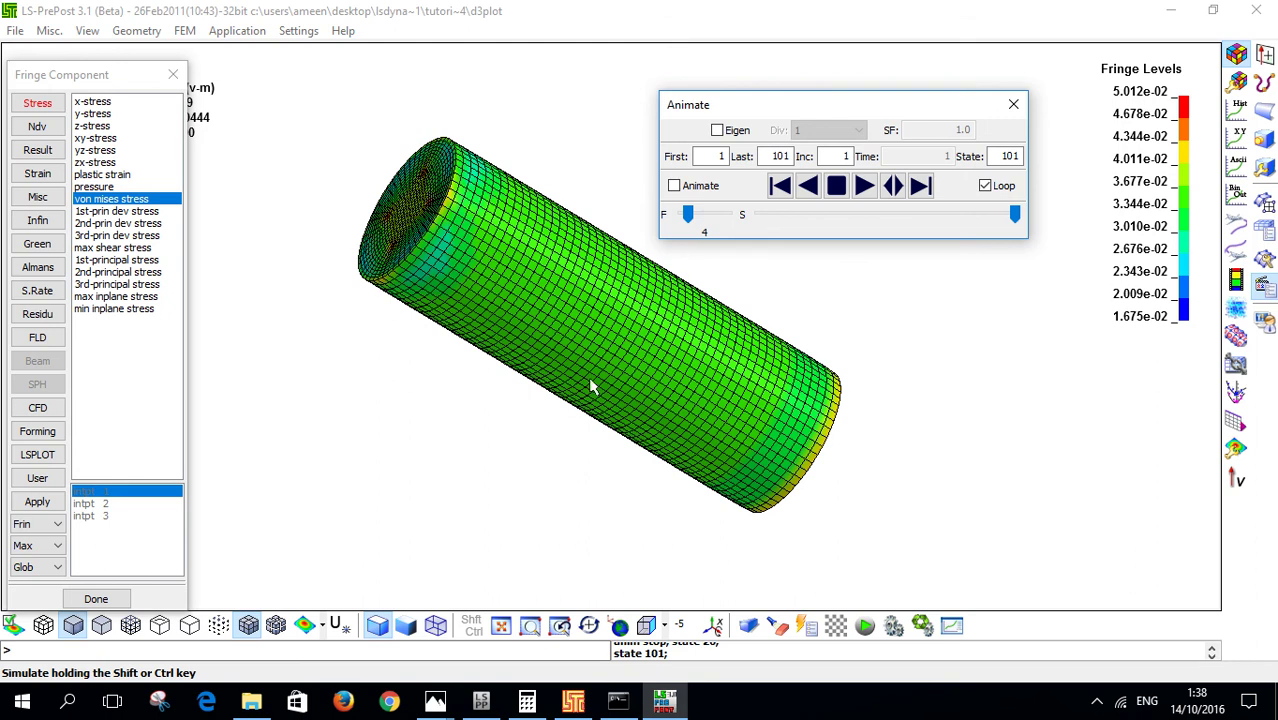
scroll(422, 183, "up", 5)
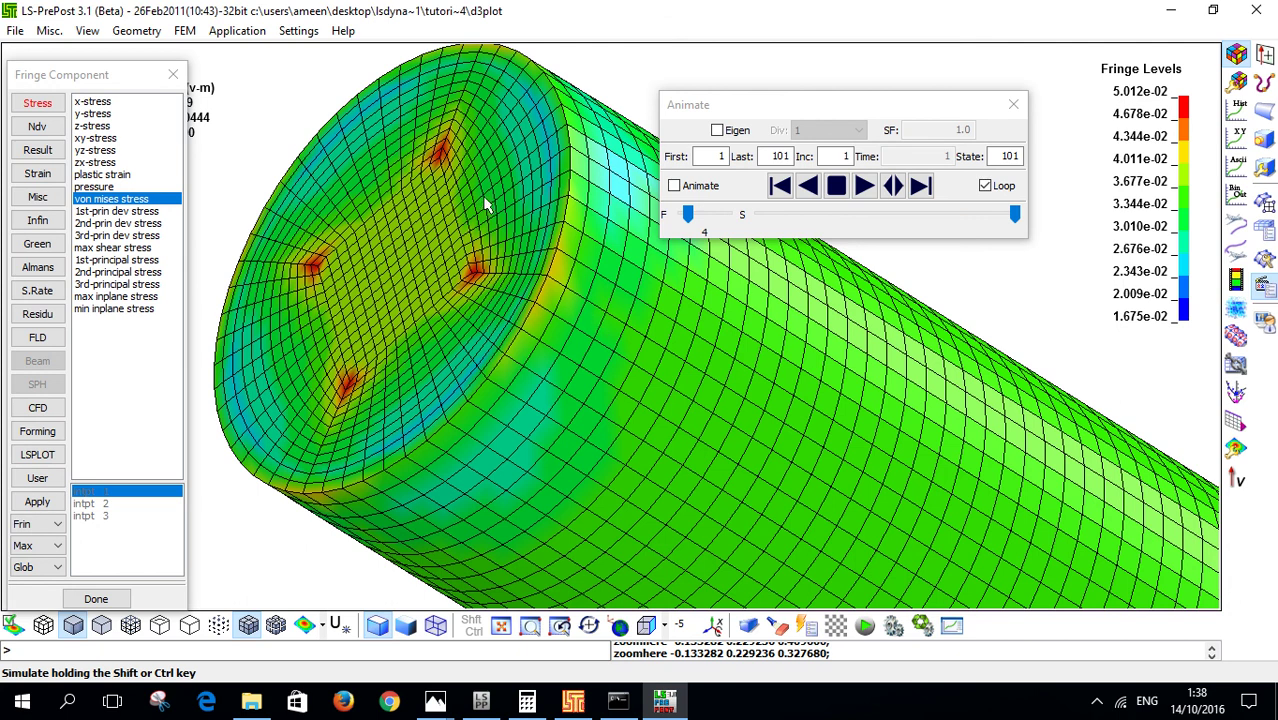
scroll(633, 385, "down", 5)
mouse_move(641, 377)
left_mouse_down()
mouse_move(511, 297)
mouse_move(636, 444)
left_mouse_up()
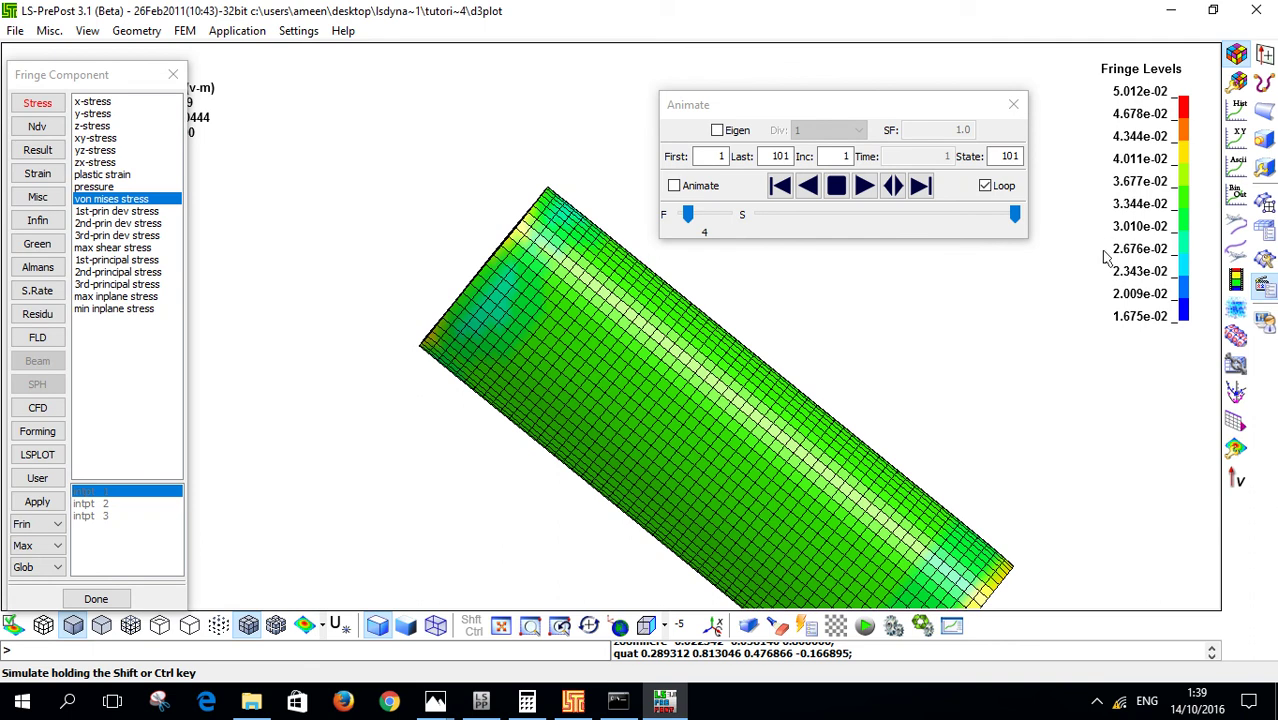
left_click(435, 700)
left_click(397, 638)
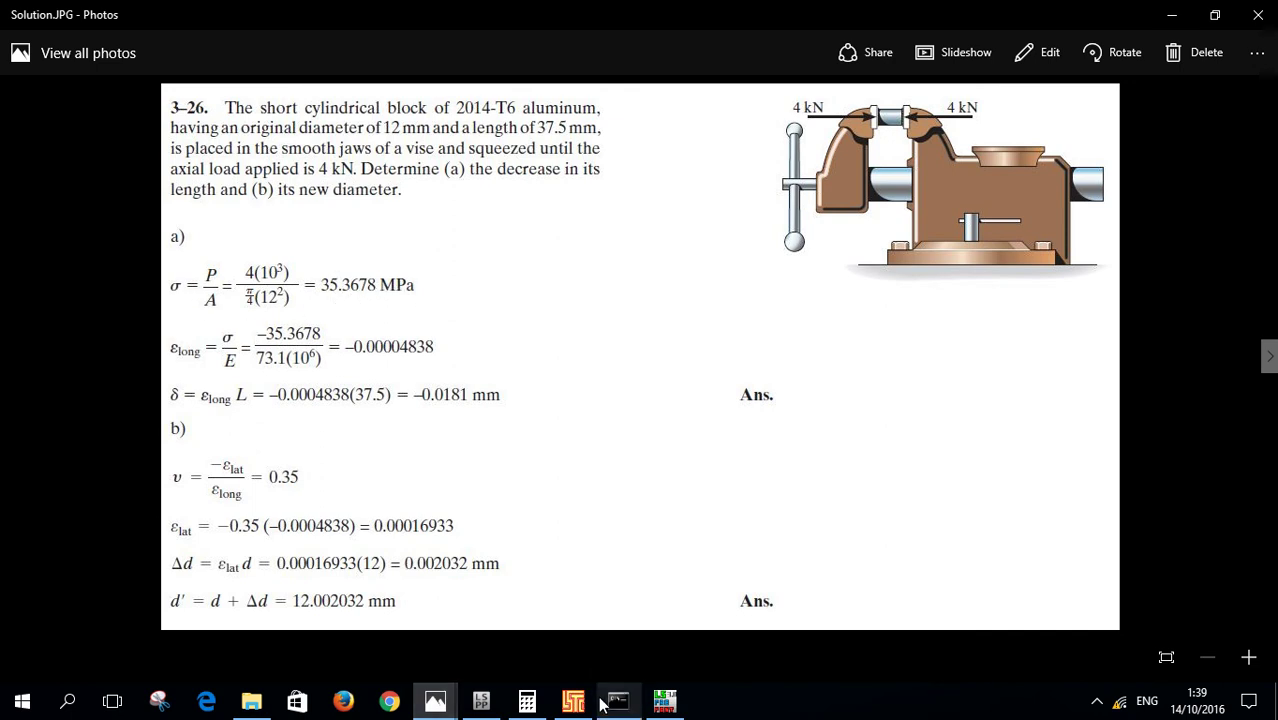
left_click(664, 704)
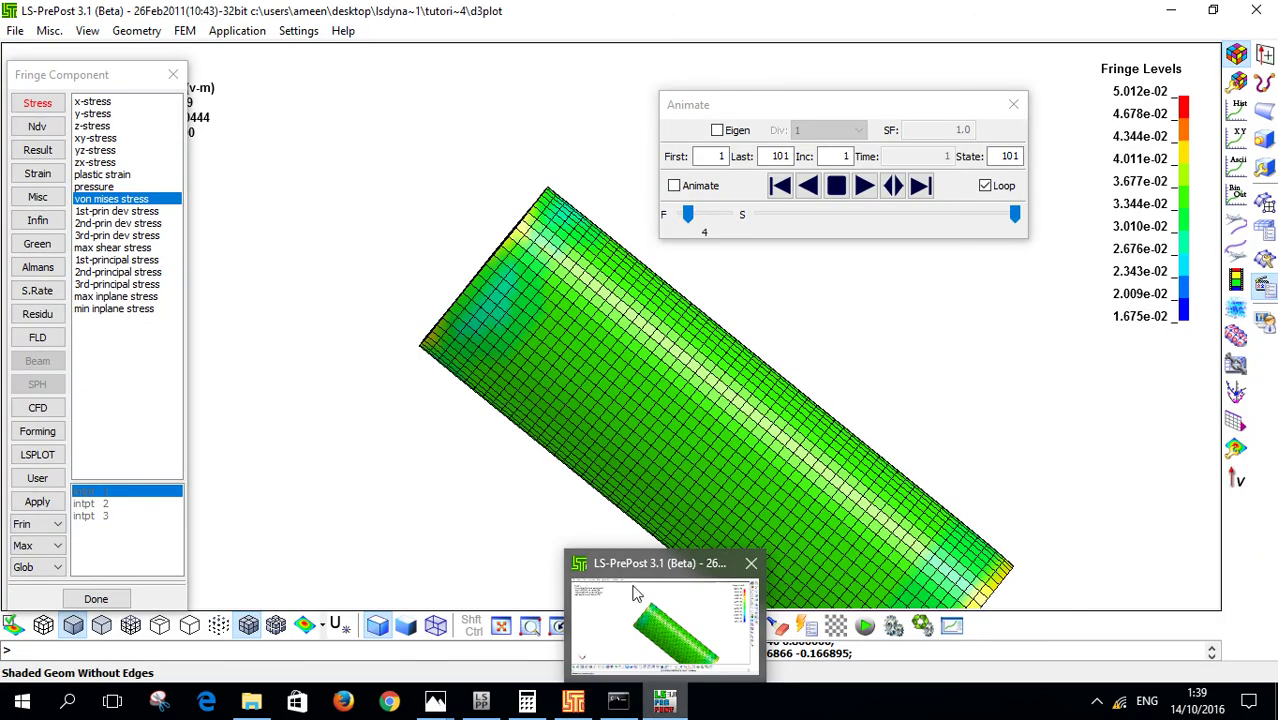
left_click_drag(336, 303, 425, 323)
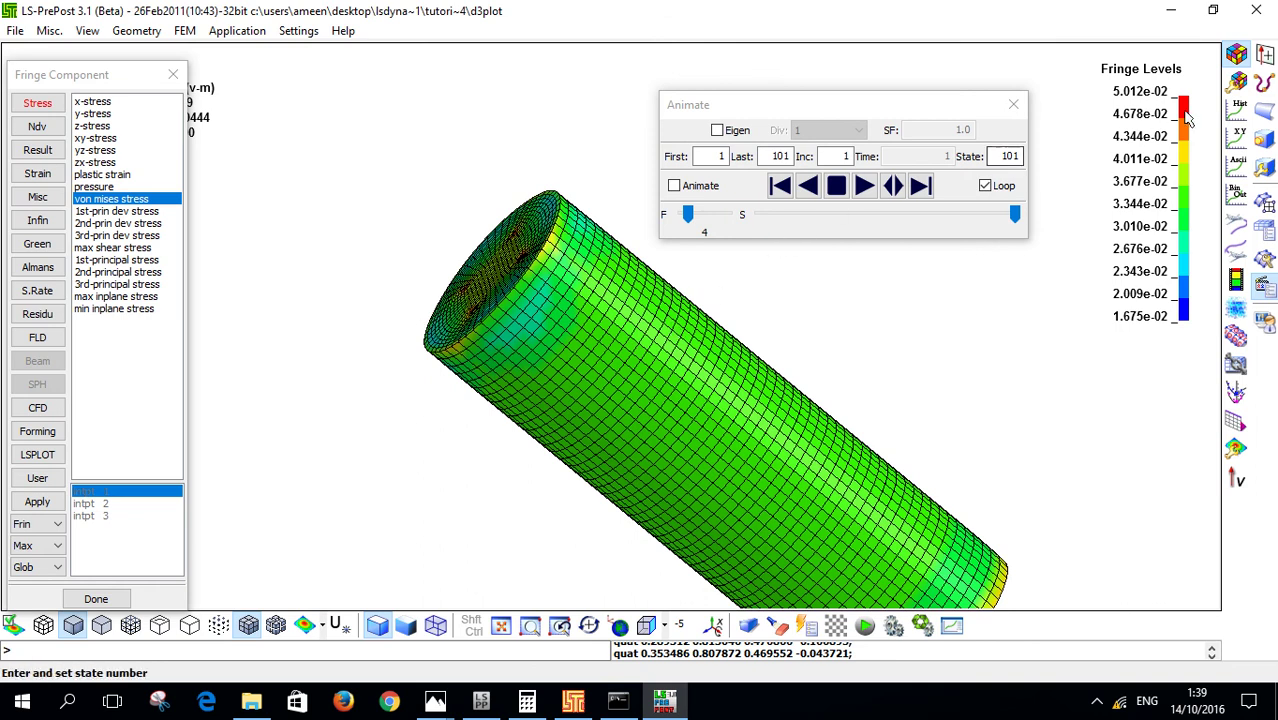
Step: Set up a nodal X-displacement time history in the Hist tools
left_click(1013, 104)
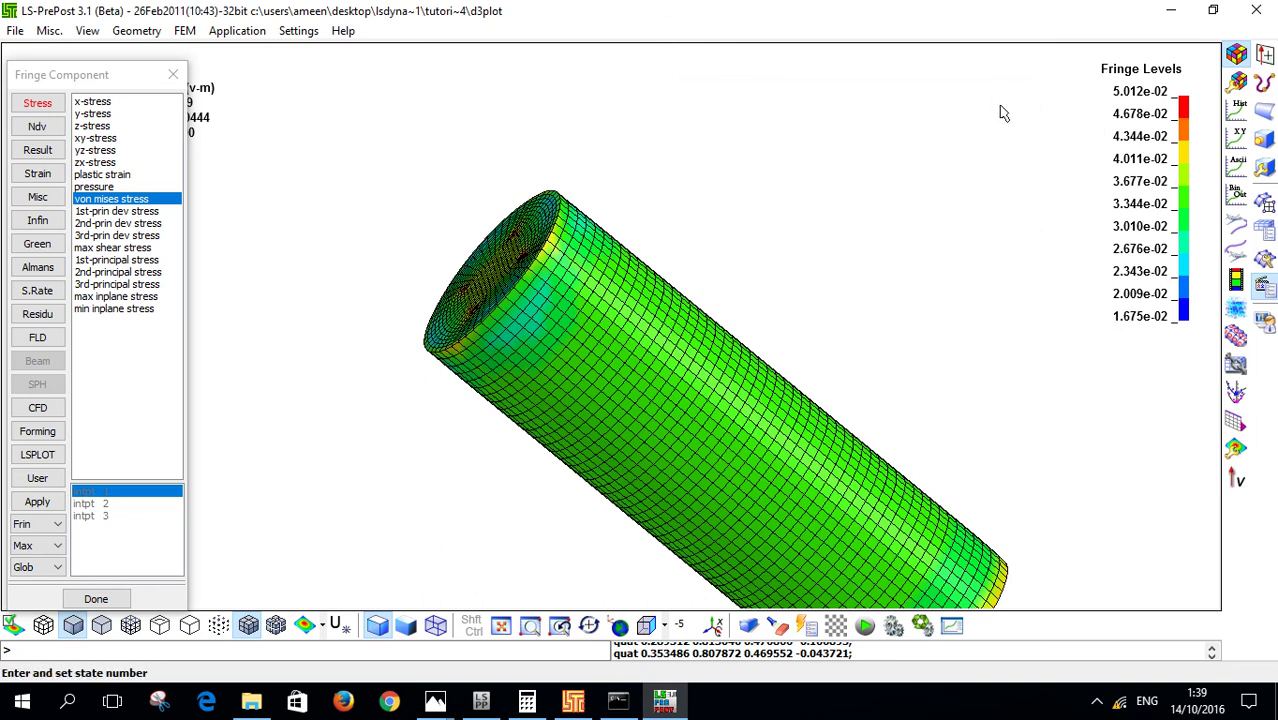
left_click(1245, 114)
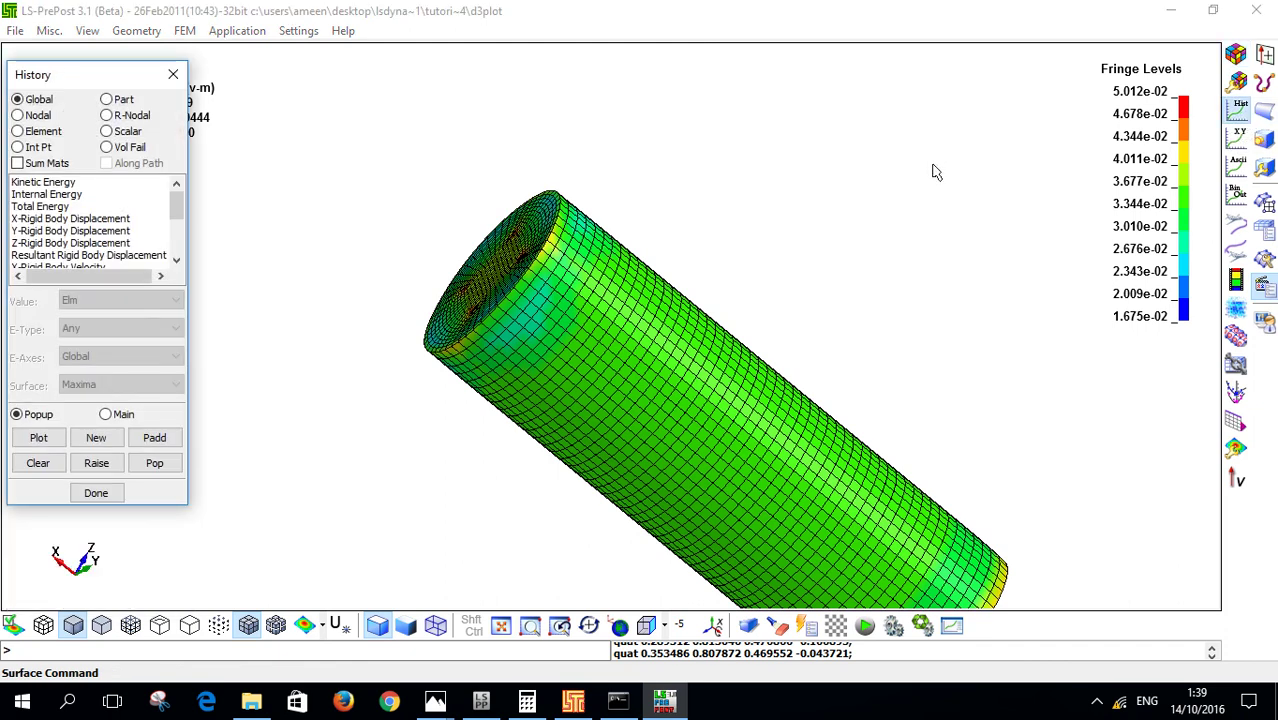
left_click(19, 115)
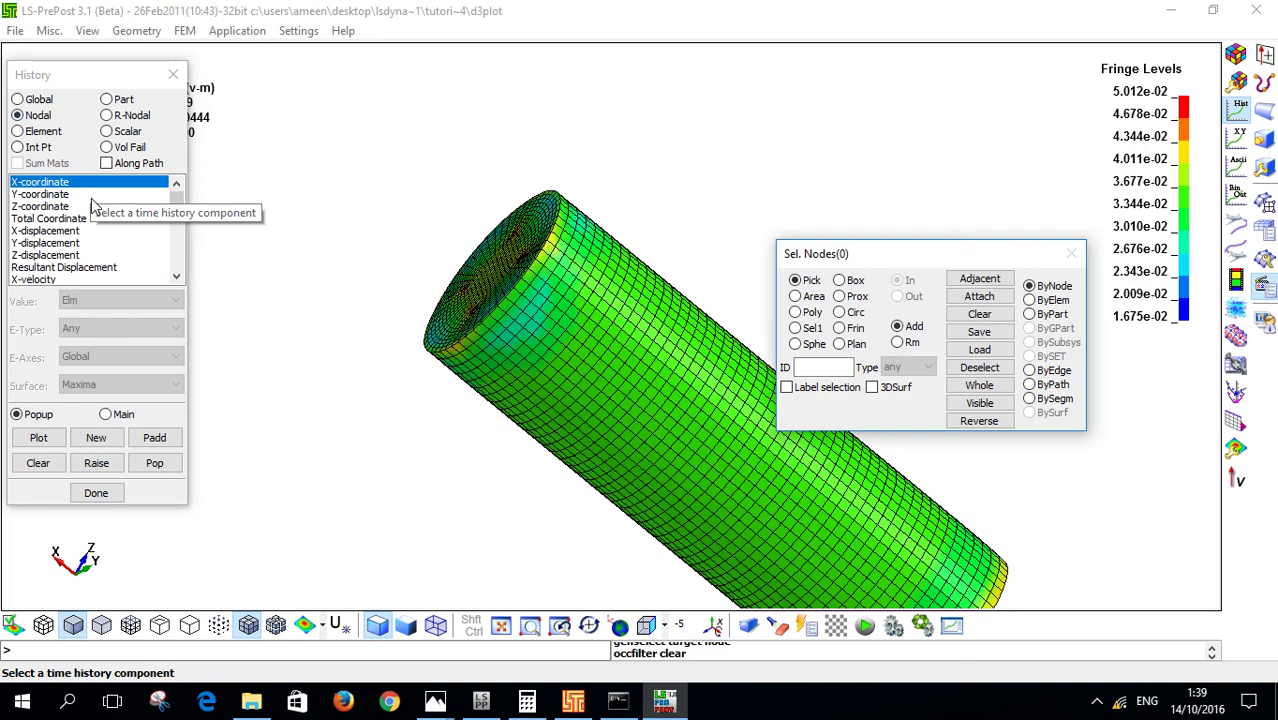
left_click(40, 233)
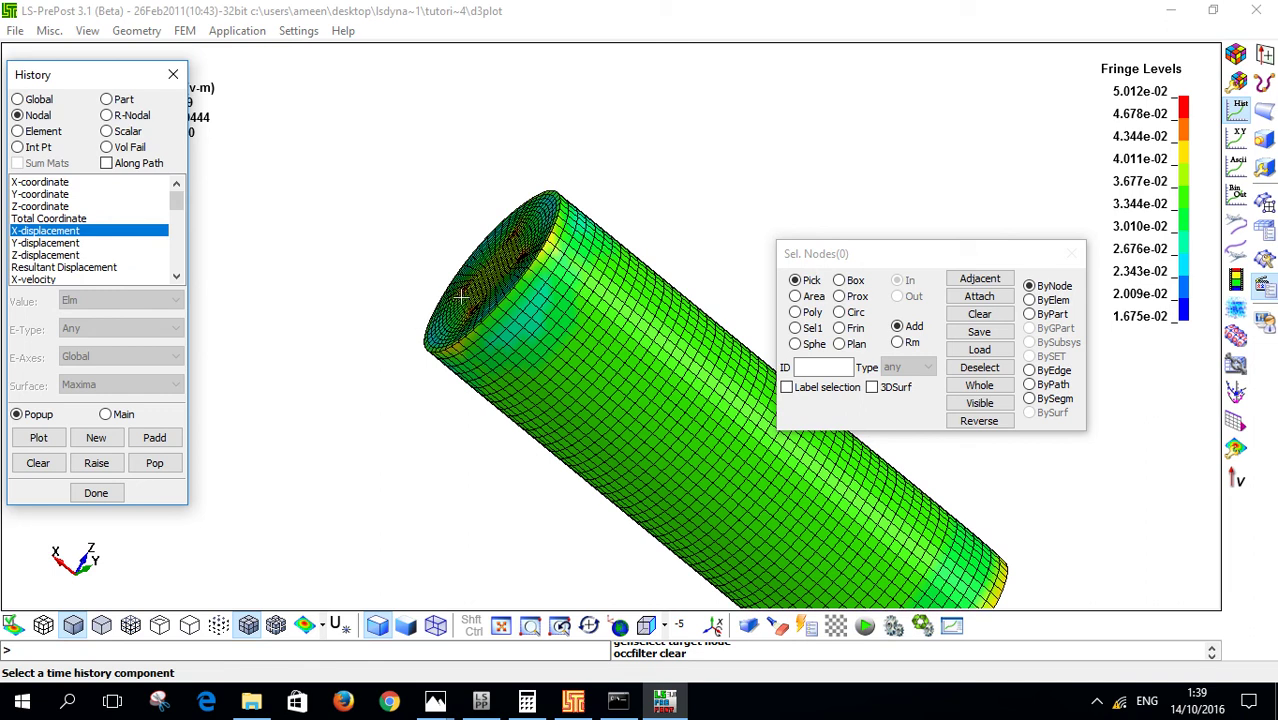
Step: Pick end-face node 43341, step to state 1, and plot its X-displacement versus time
left_click(493, 271)
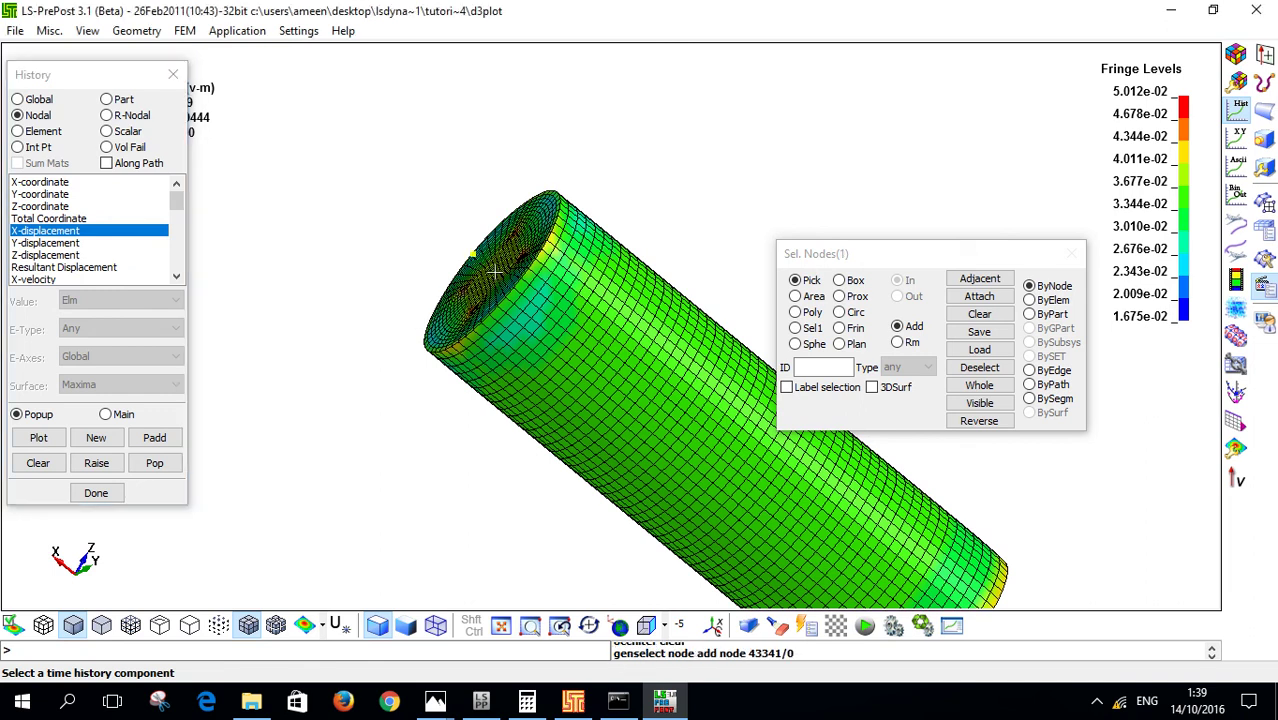
scroll(578, 288, "up", 3)
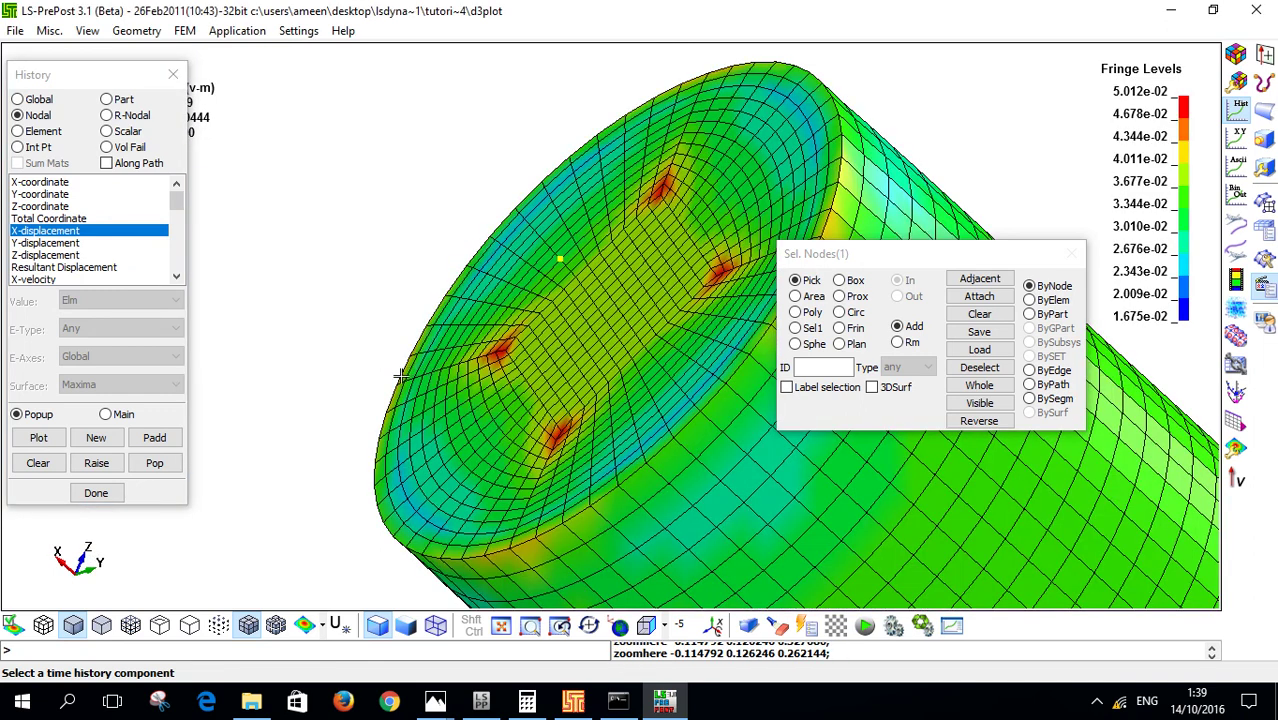
mouse_move(471, 362)
left_mouse_down("shift")
mouse_move(351, 379)
mouse_move(331, 290)
left_mouse_up("shift")
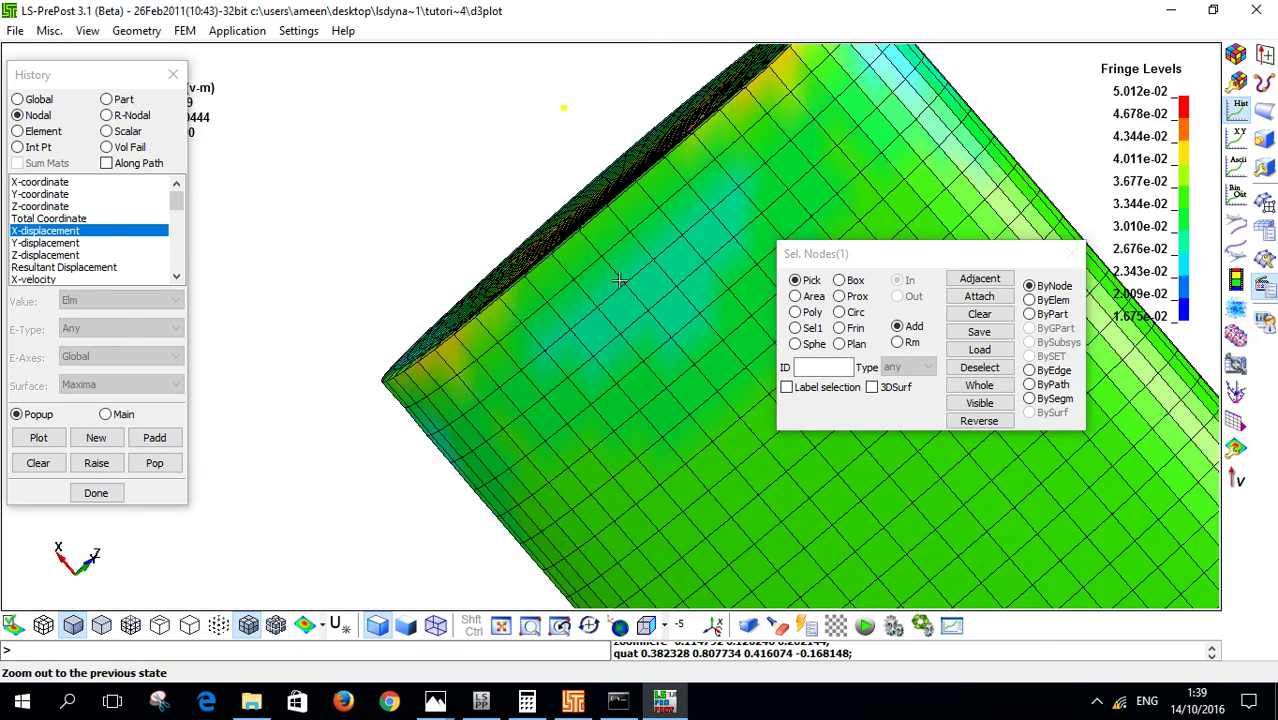
left_click(866, 626)
left_click(920, 186)
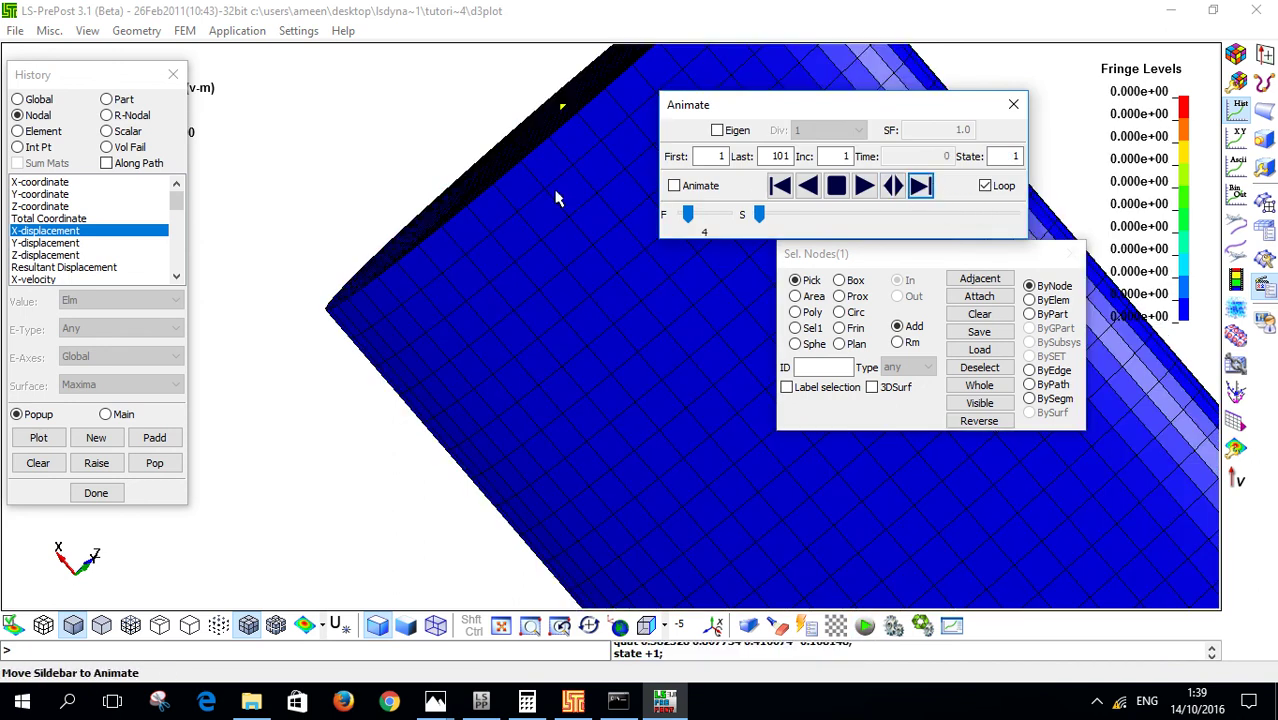
scroll(445, 211, "down", 5)
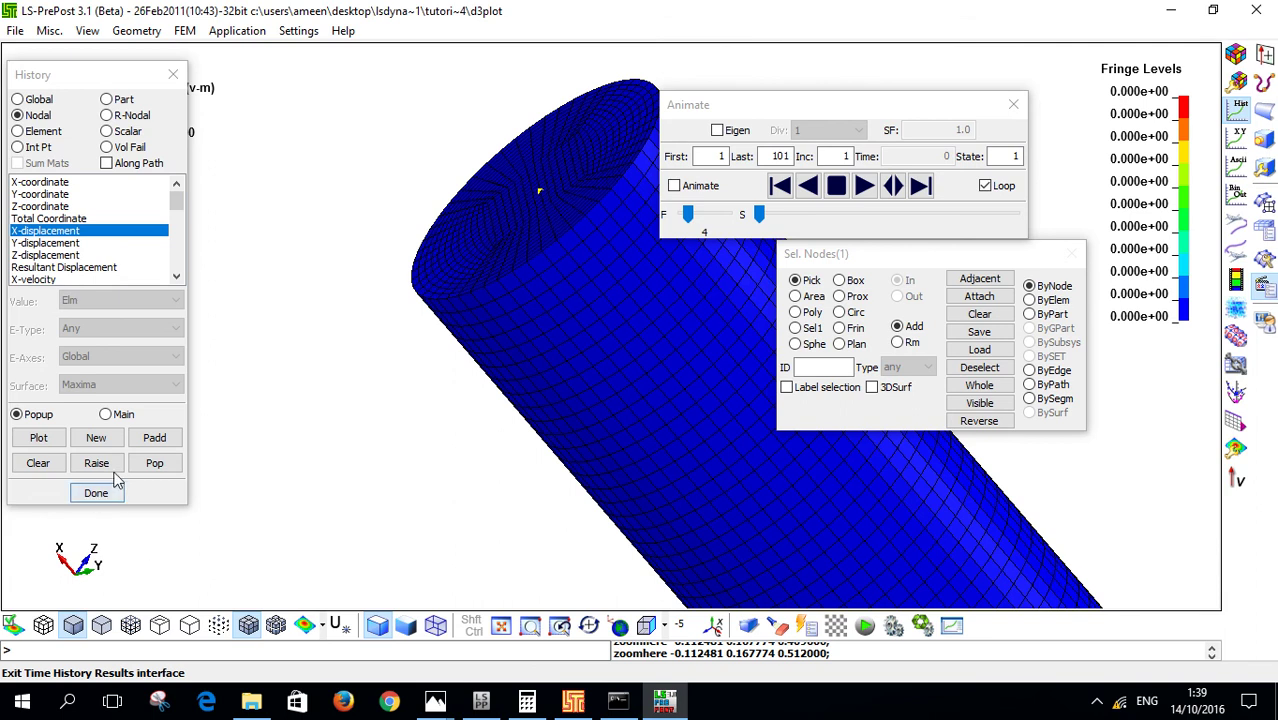
left_click(38, 437)
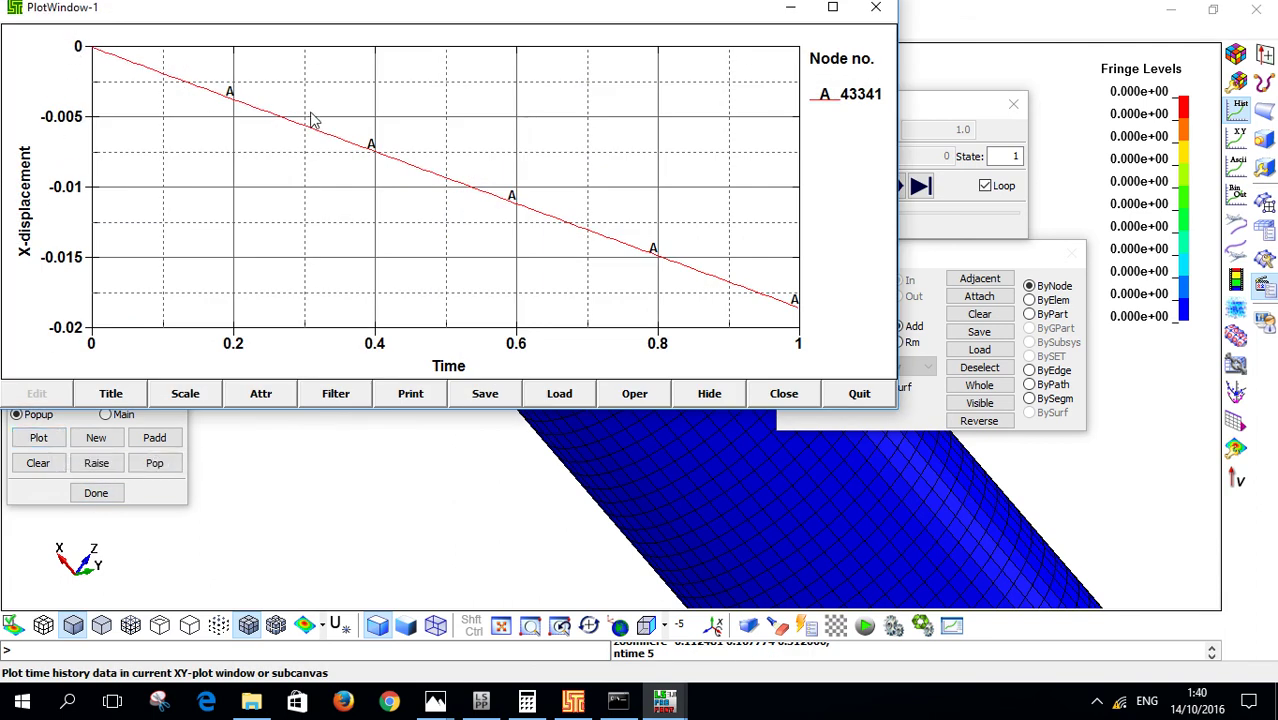
Step: Read the curve's final point: X-displacement -1.850510e-02 at time 1.0
left_click(804, 316)
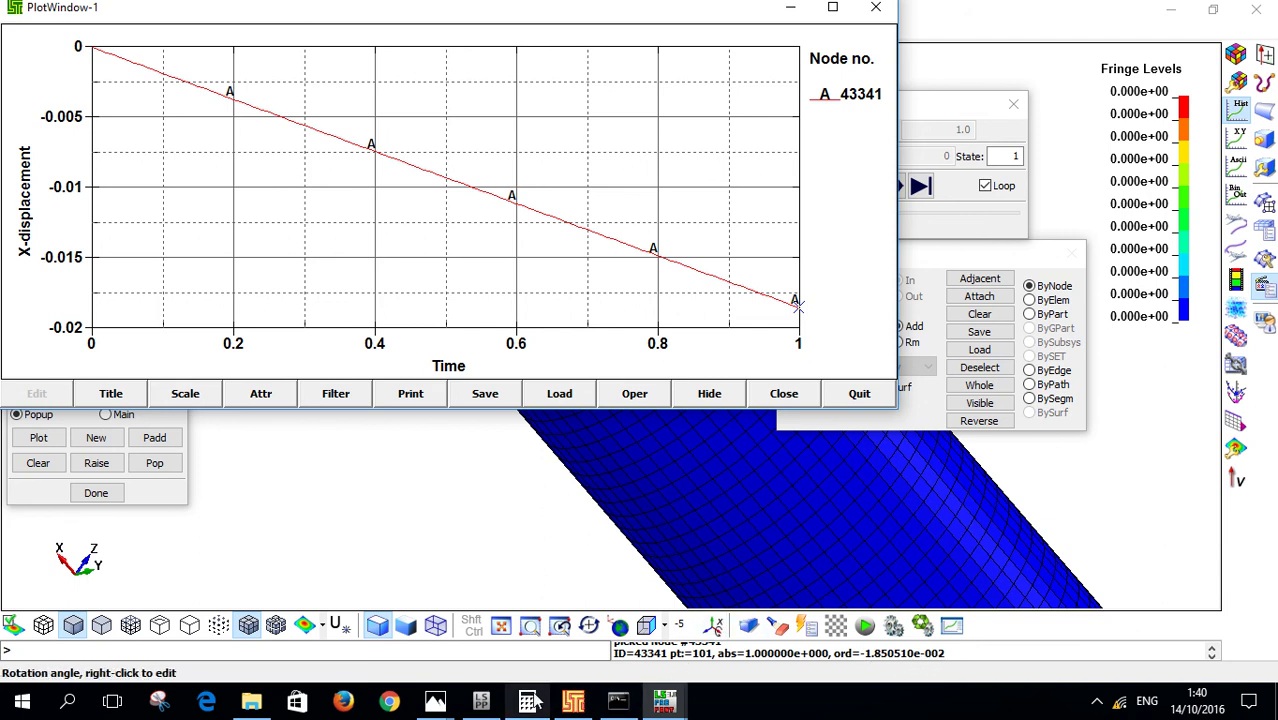
Step: Check the hand solution's -0.0181 mm in Solution.JPG, then quit PlotWindow-1 and return to LS-PrePost
mouse_move(435, 700)
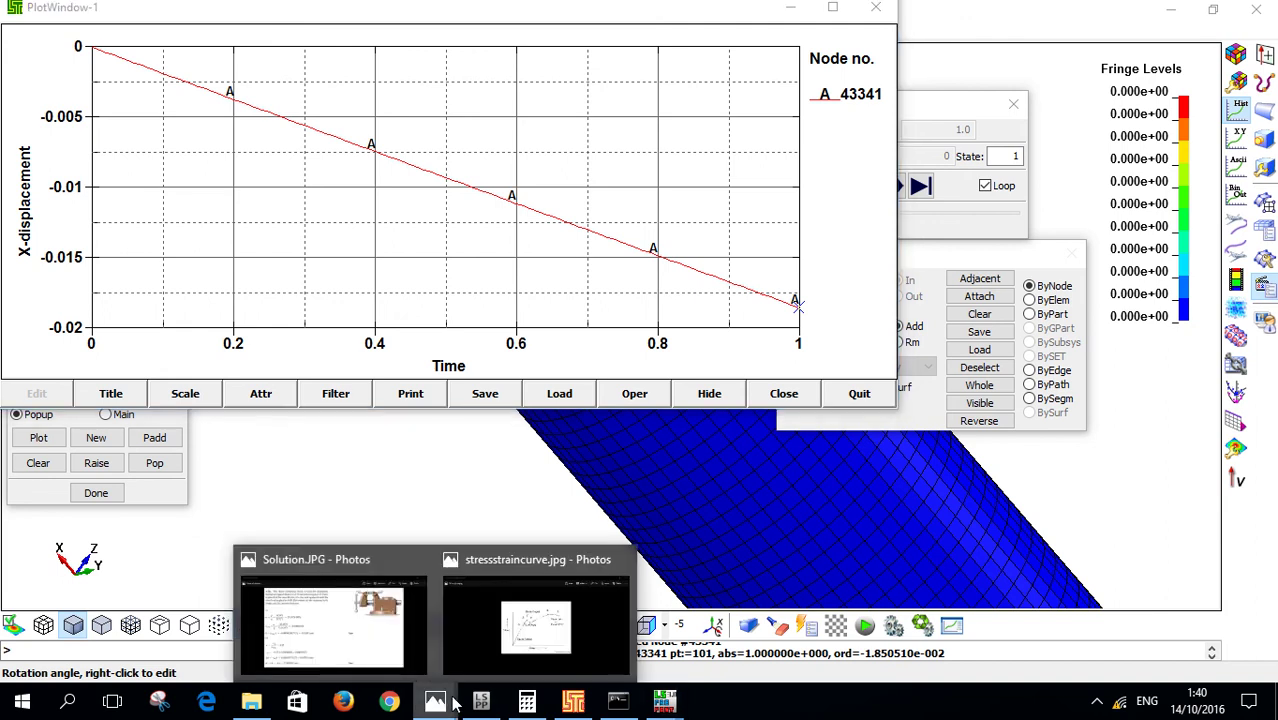
left_click(375, 633)
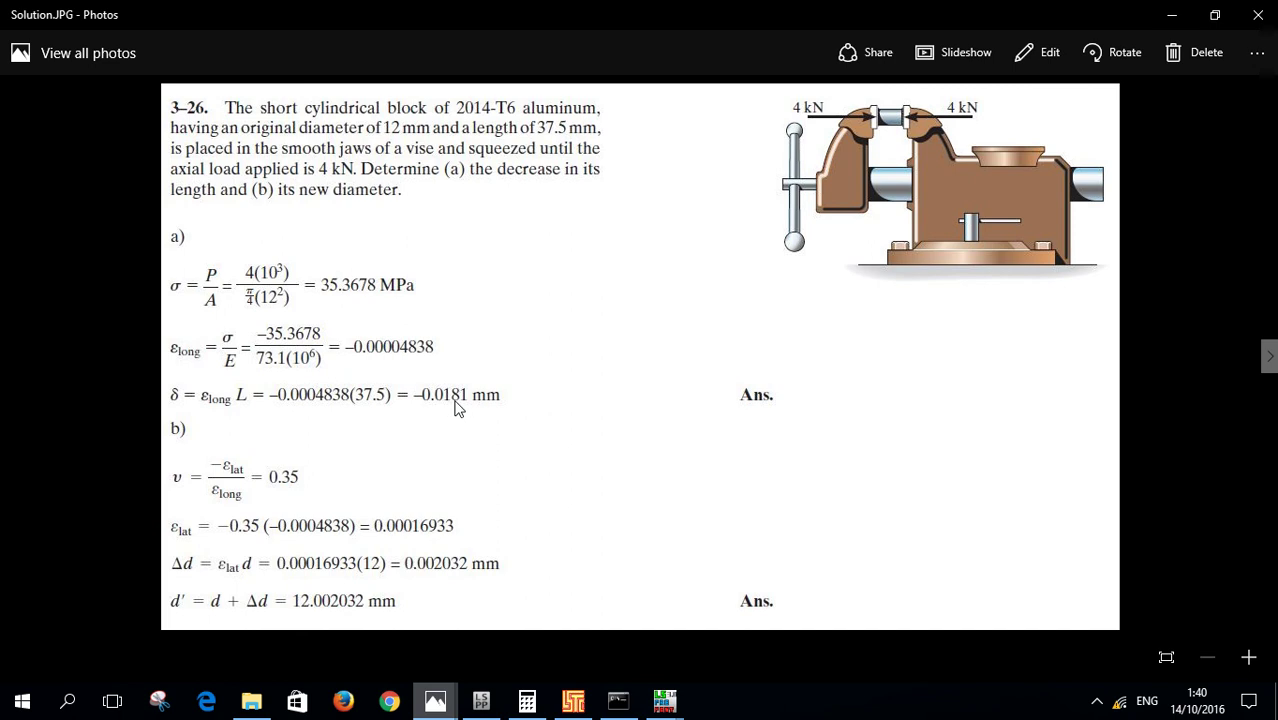
left_click(663, 699)
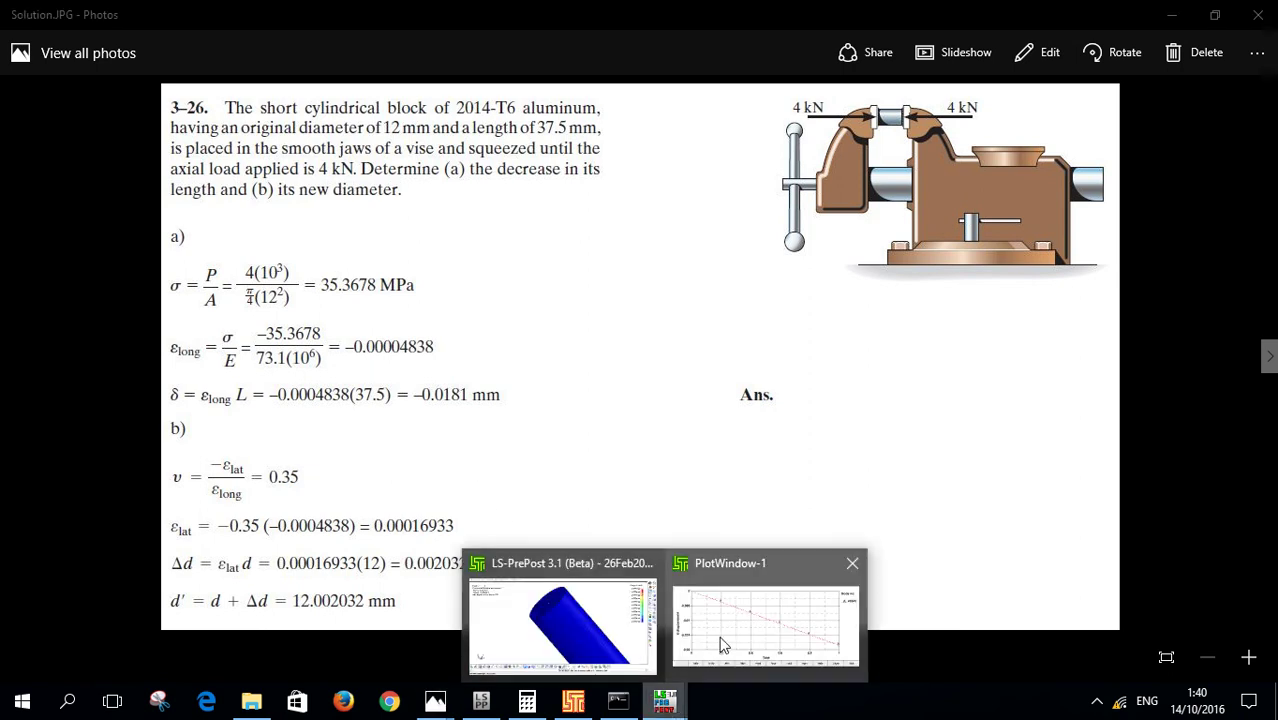
left_click(718, 645)
left_click(842, 395)
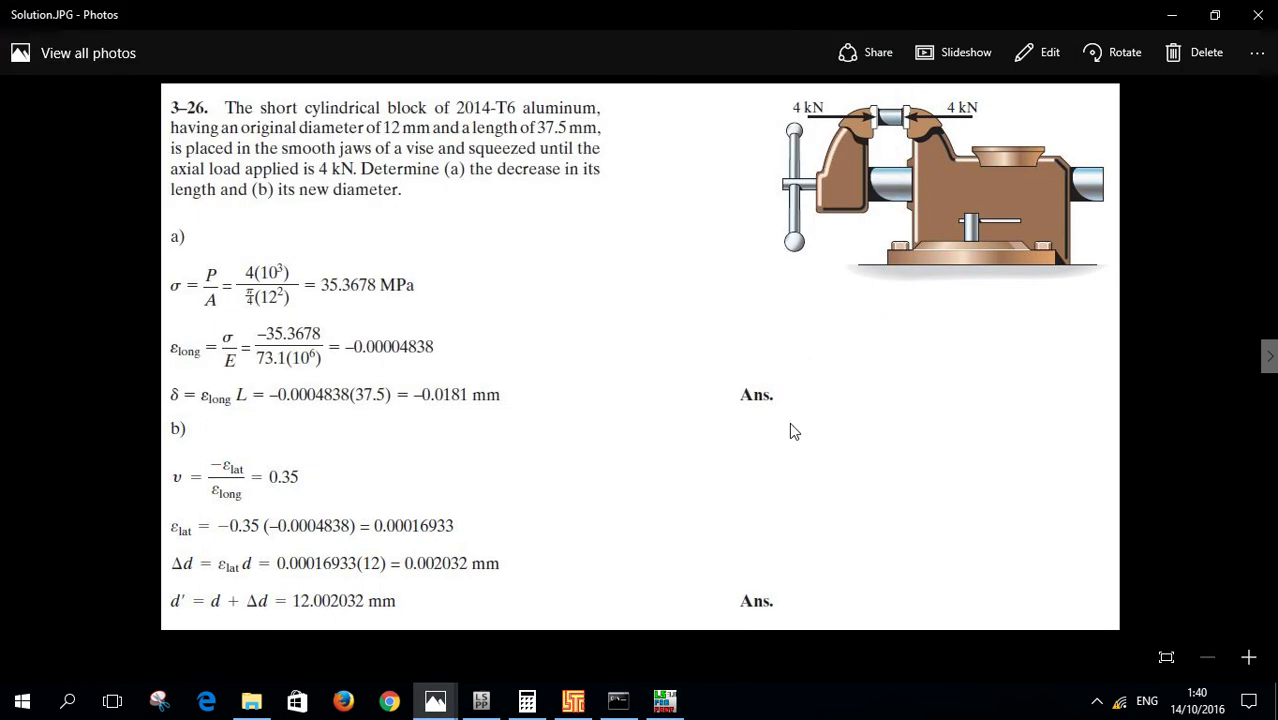
left_click(663, 700)
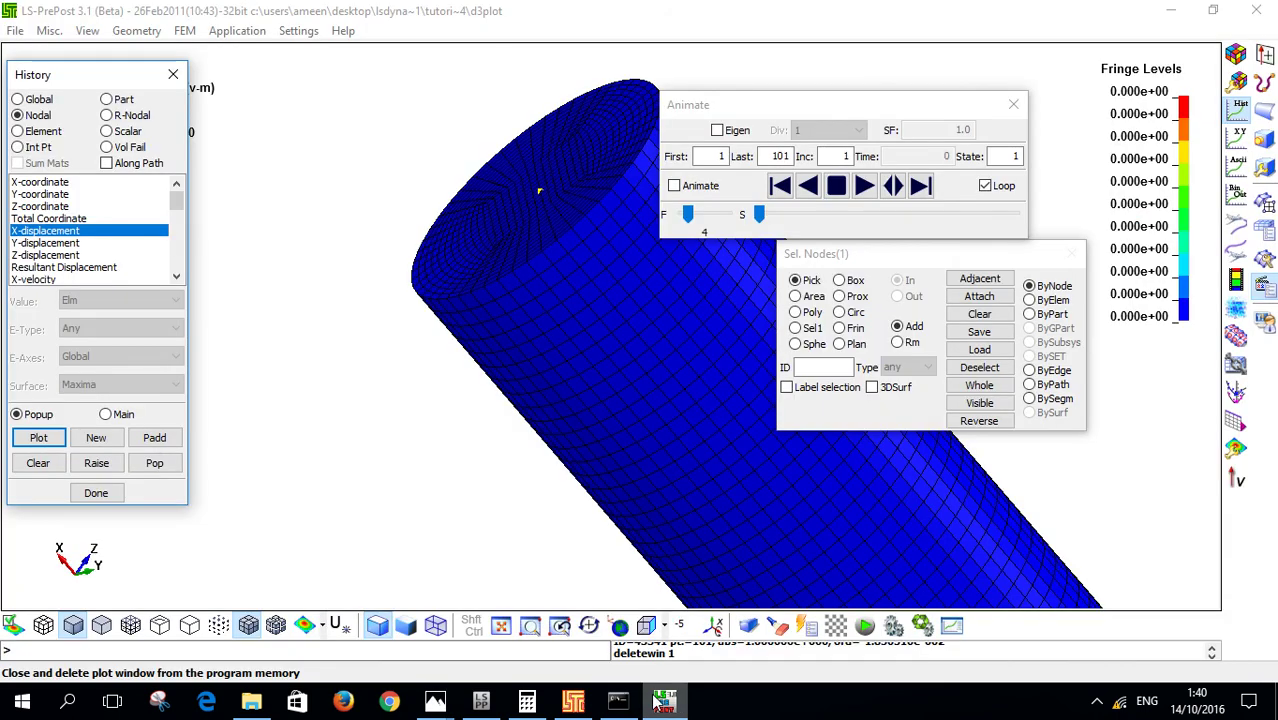
Step: Focus the LS-PrePost viewport, show the desktop with Win+D, and expand the hidden-icons tray
left_click(604, 467)
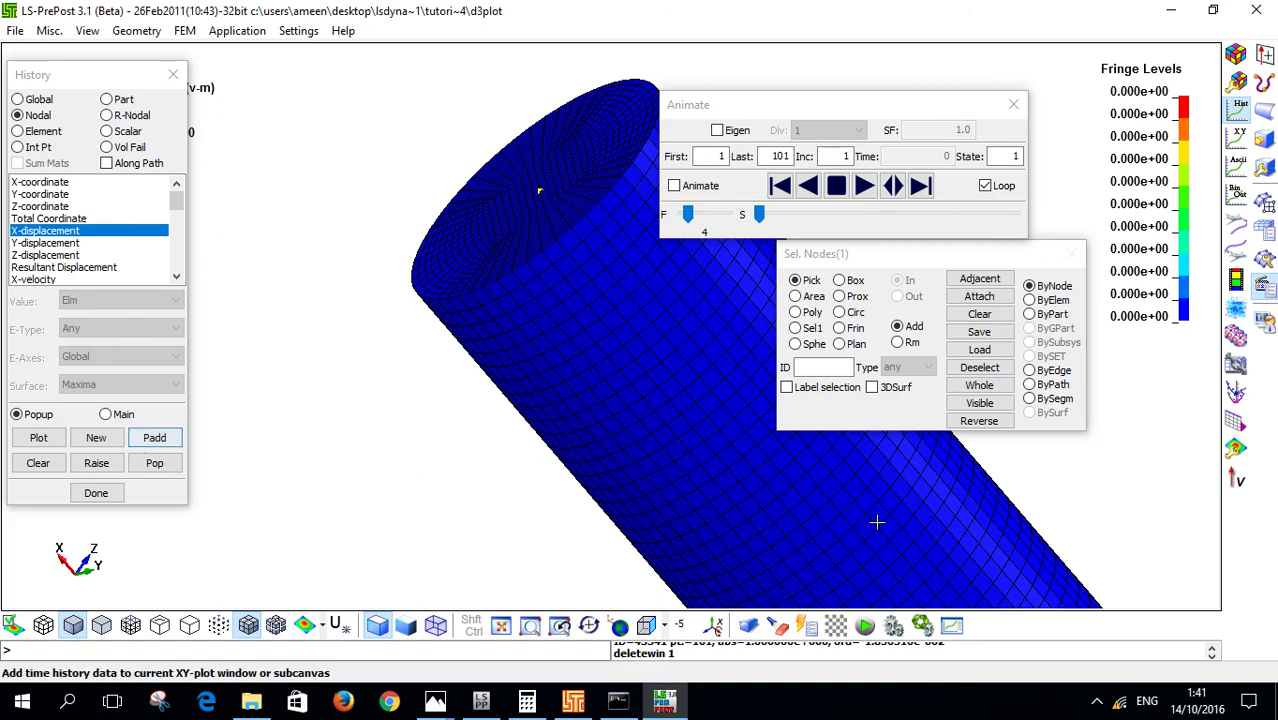
left_click(154, 437)
key("super+d")
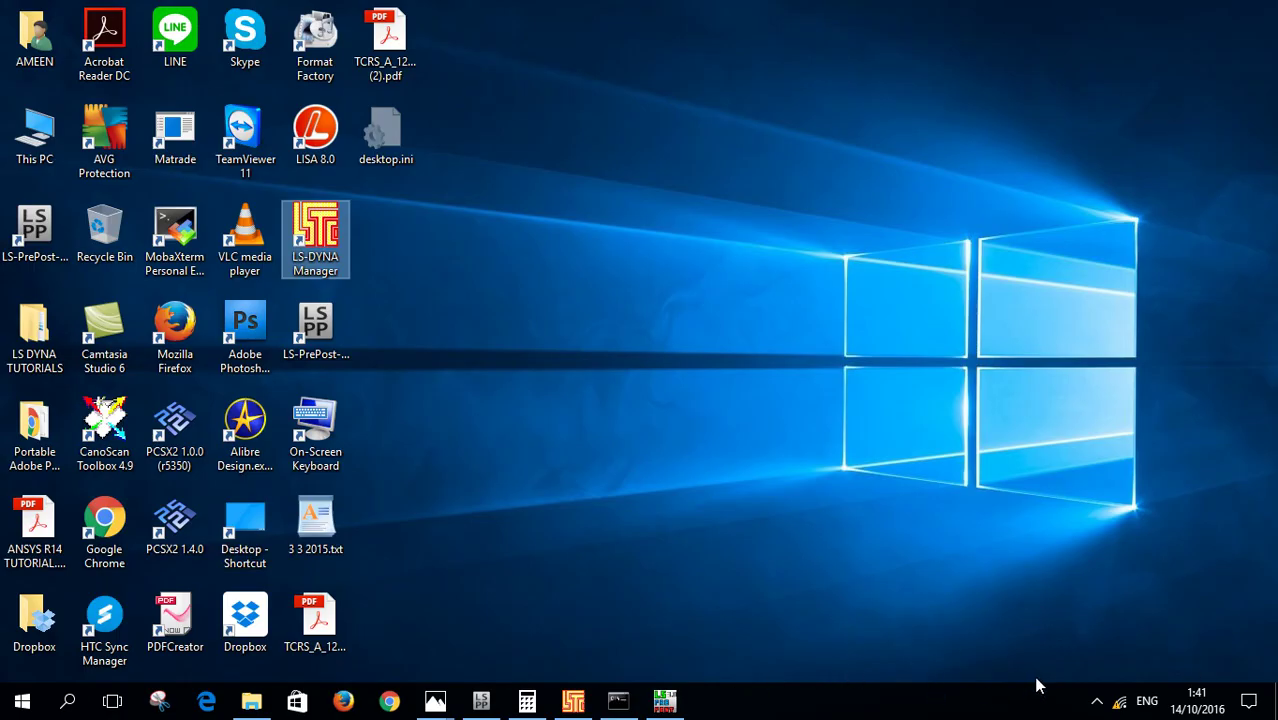
left_click(1097, 701)
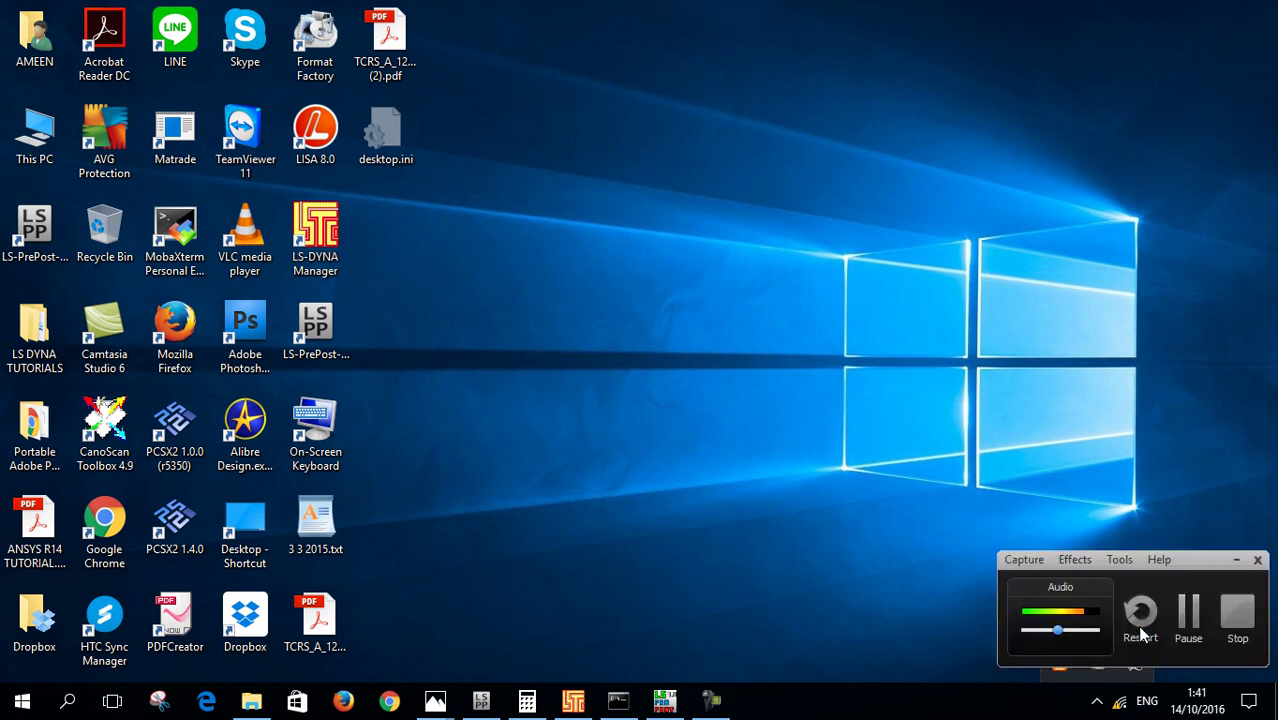